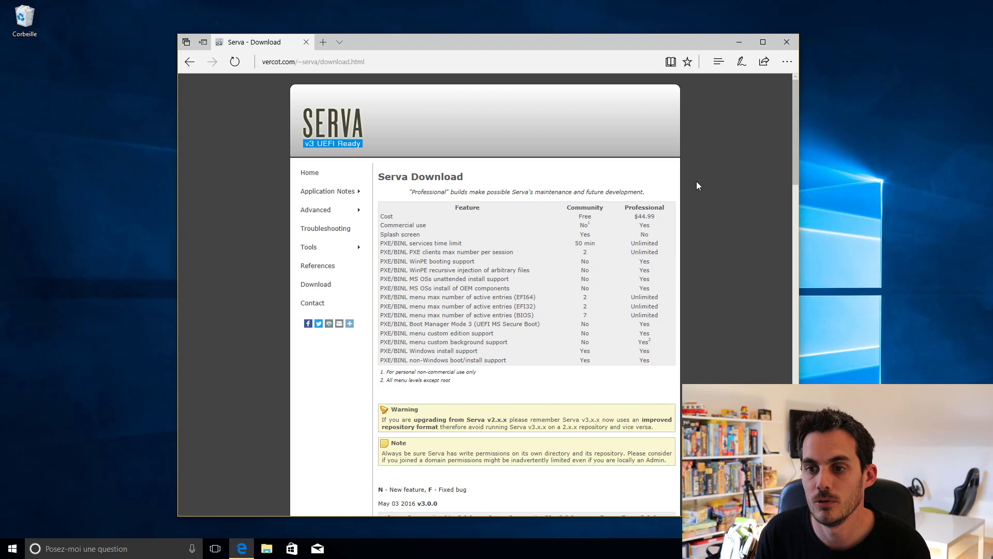
Compare the Community and Professional editions in the Serva feature table, including the services time limit and maximum active menu entries.
{"action": "double_click", "coordinate": [598, 207]}
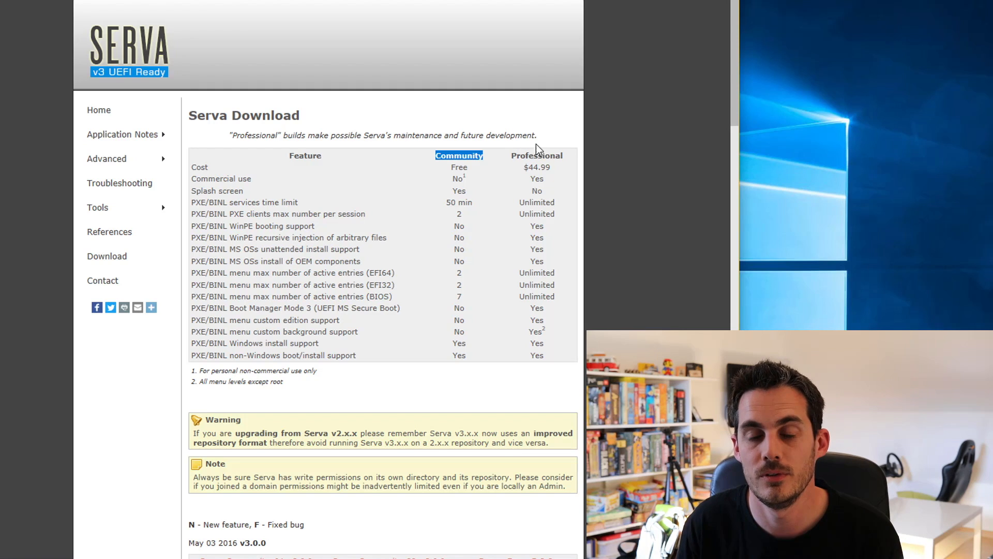
{"action": "left_click", "coordinate": [499, 154]}
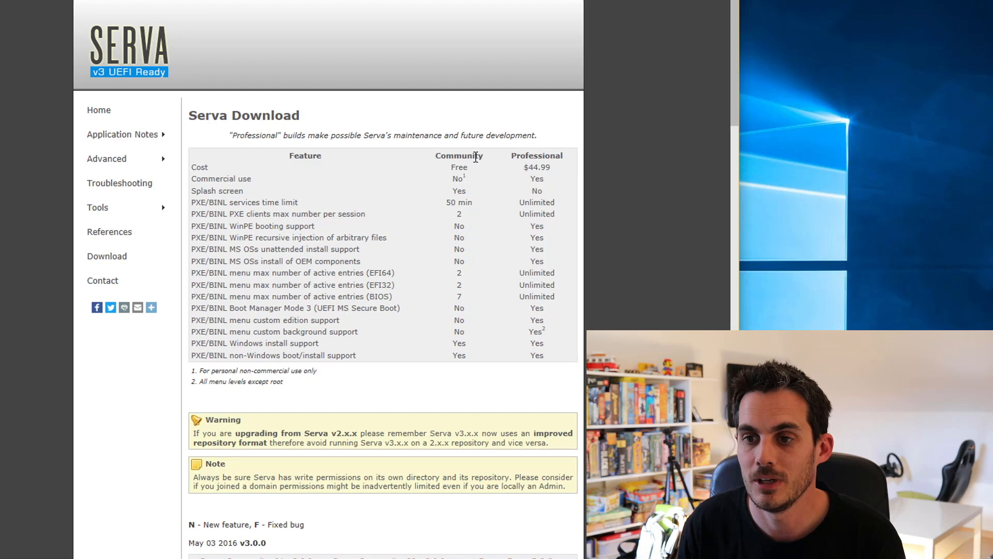
{"action": "double_click", "coordinate": [476, 156]}
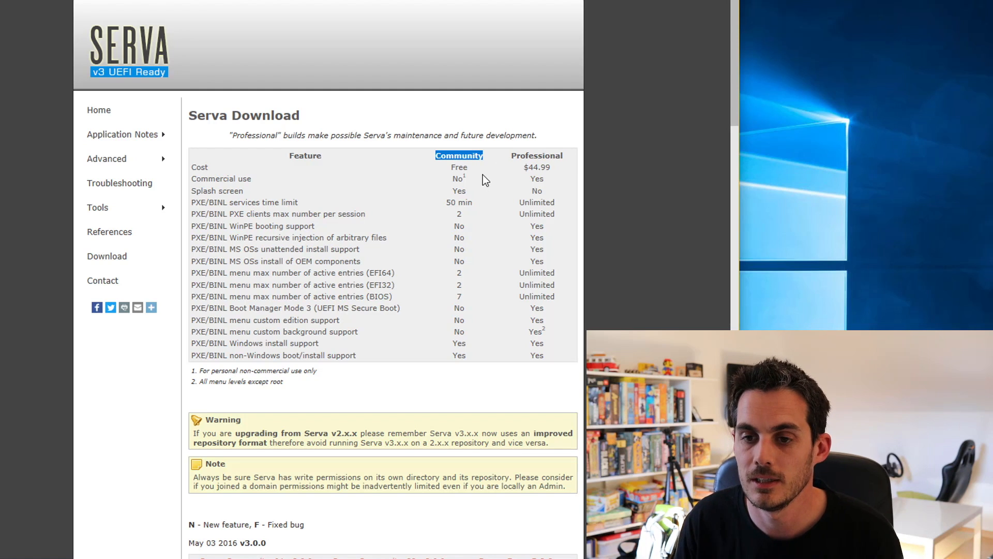
{"action": "double_click", "coordinate": [469, 203]}
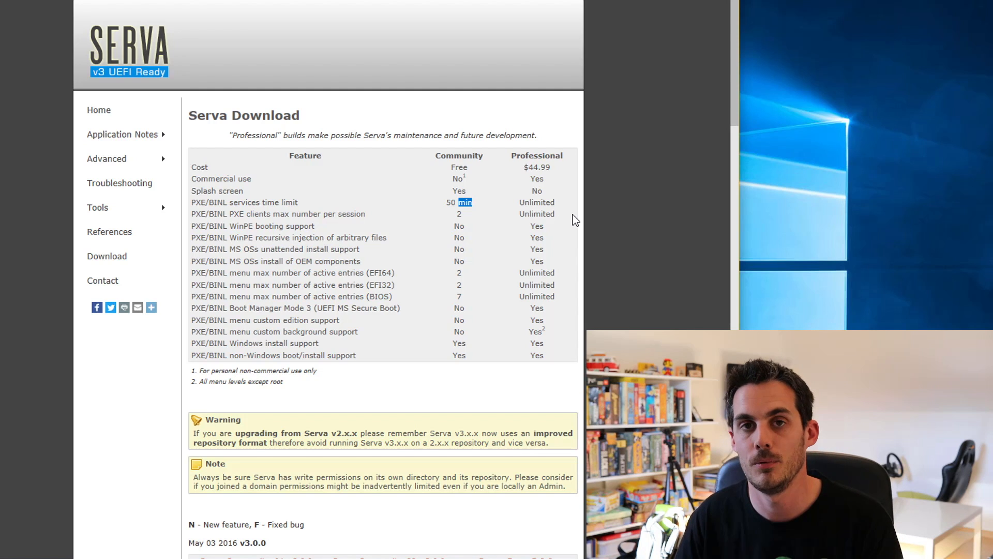
{"action": "left_click", "coordinate": [295, 197]}
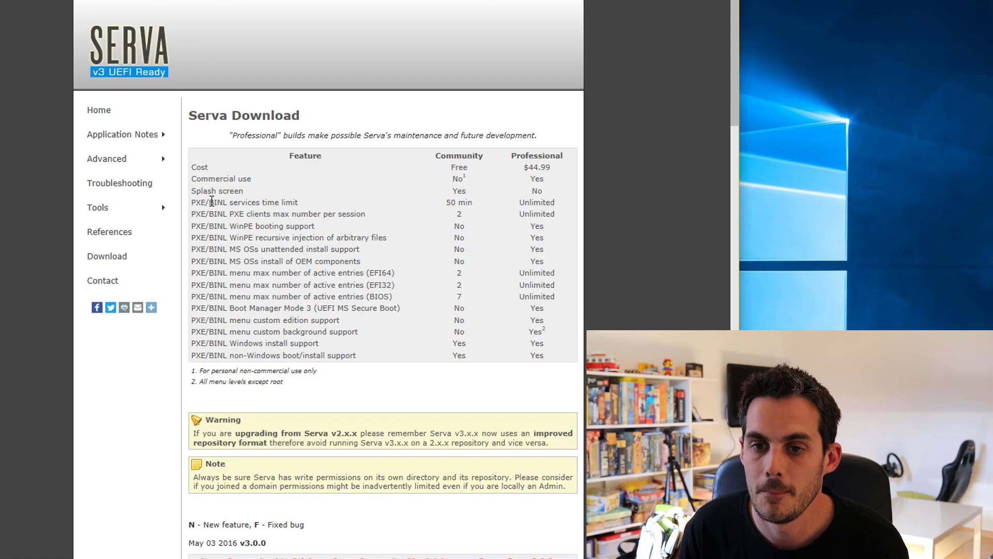
{"action": "left_click_drag", "start_coordinate": [192, 202], "coordinate": [482, 201]}
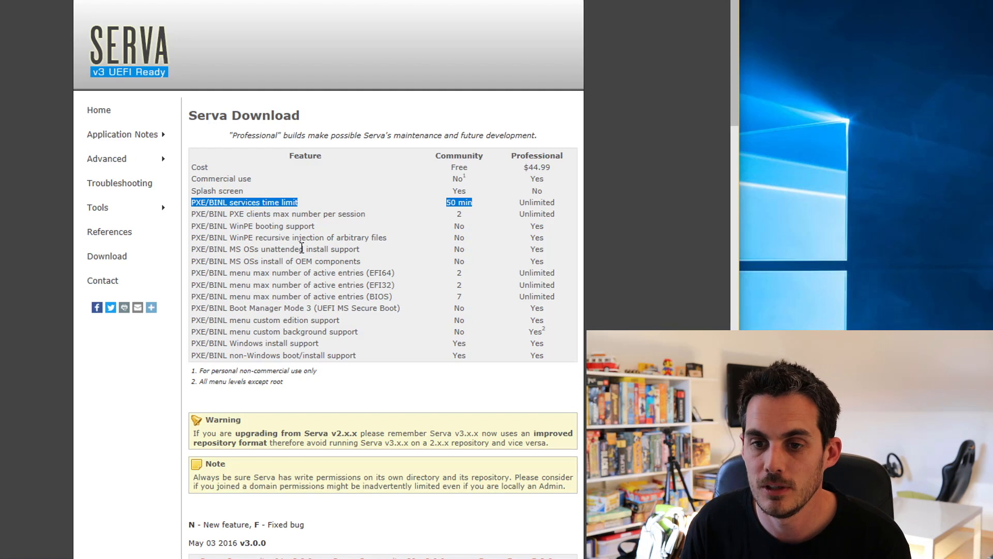
{"action": "left_click_drag", "start_coordinate": [194, 272], "coordinate": [460, 309]}
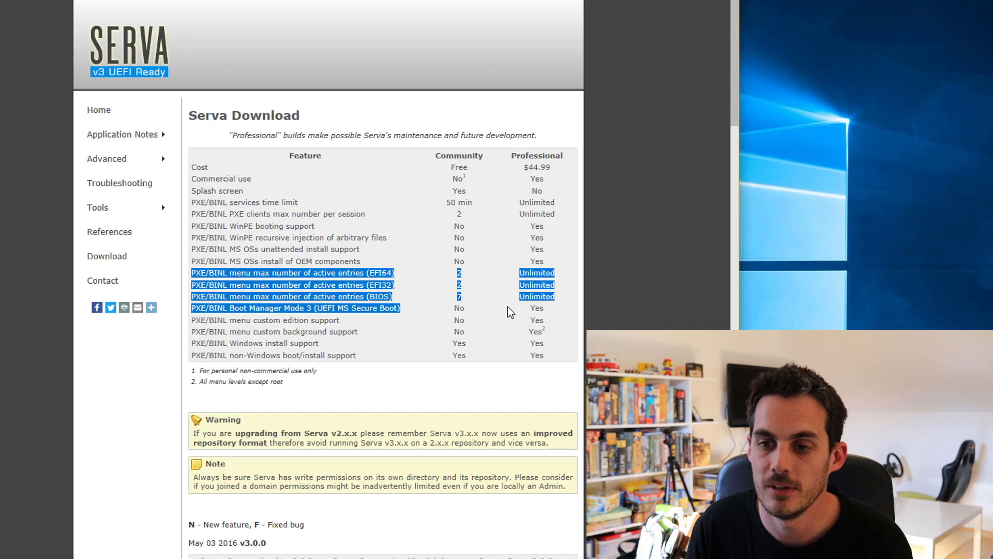
{"action": "left_click", "coordinate": [575, 240]}
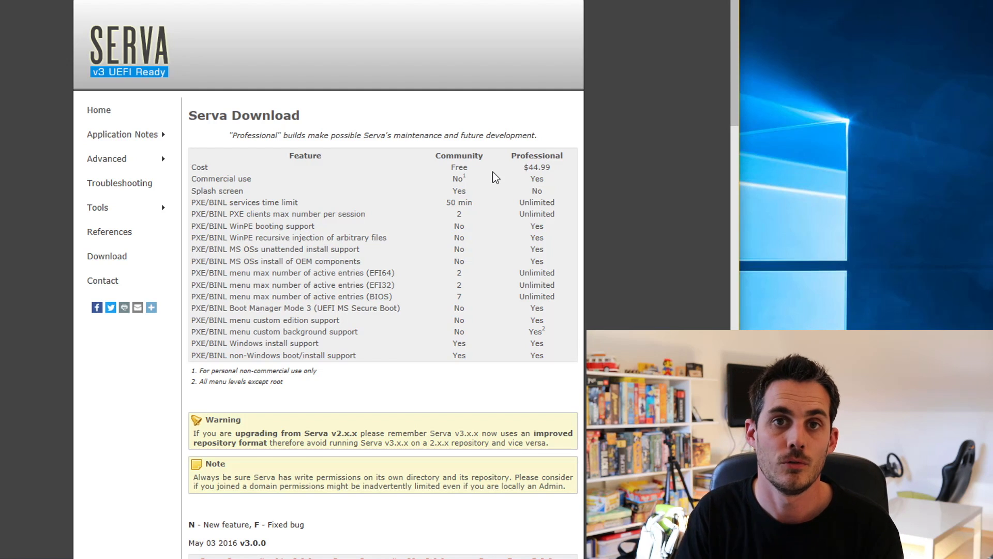
Download Serva_Community_64_v3.0.0 from the v3.0.0 release and open the folder containing the downloaded archive.
{"action": "scroll", "coordinate": [524, 176], "scroll_direction": "down", "scroll_amount": 5}
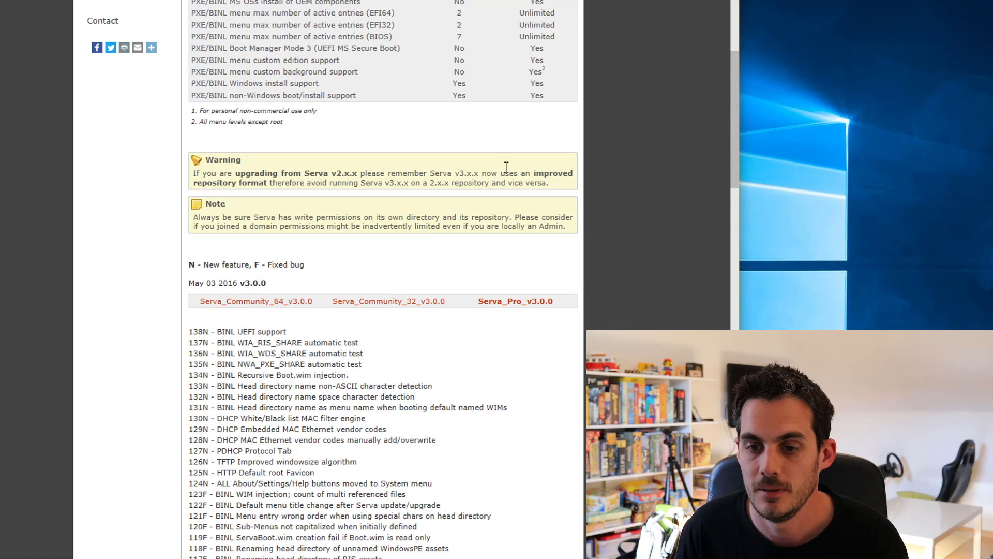
{"action": "left_click", "coordinate": [295, 305]}
{"action": "left_click", "coordinate": [476, 535]}
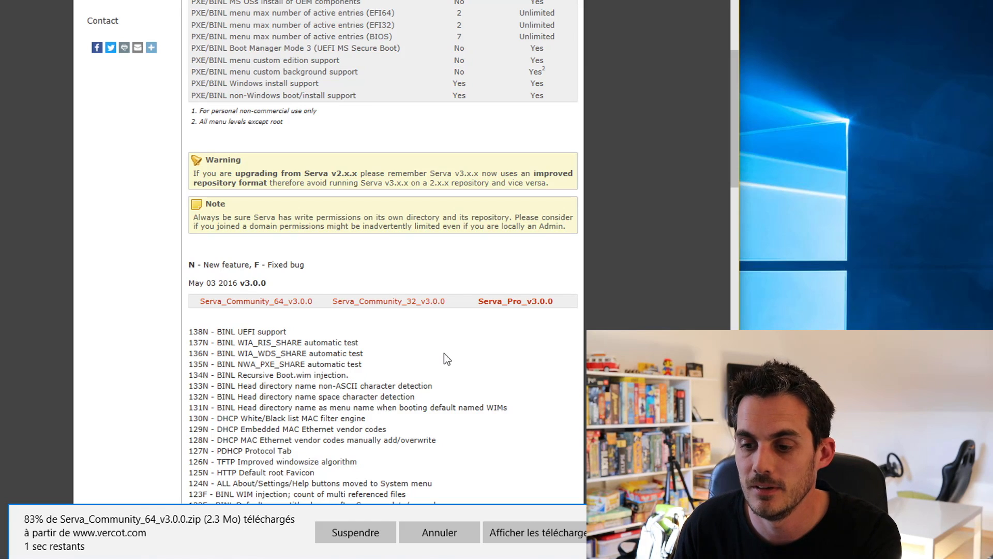
{"action": "left_click", "coordinate": [522, 541]}
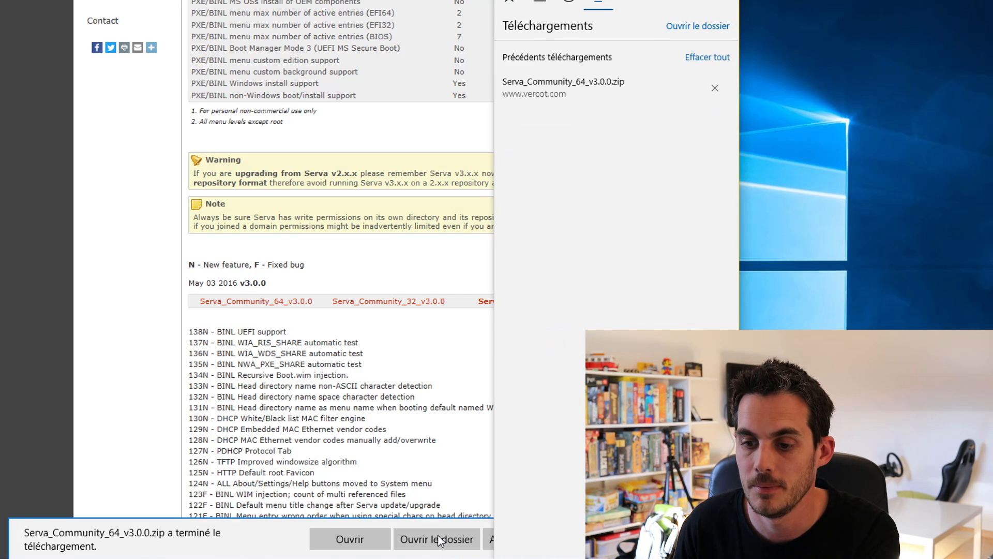
{"action": "left_click", "coordinate": [440, 539]}
{"action": "left_click", "coordinate": [440, 543]}
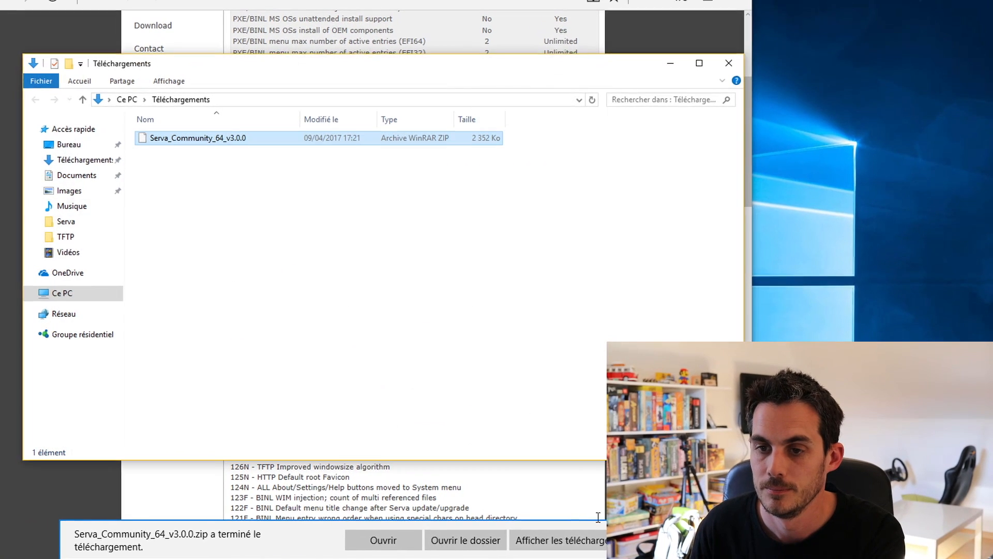
Extract the Serva_Community_64_v3.0.0 archive into a folder of the same name and check the extracted folder's contents.
{"action": "right_click", "coordinate": [181, 125]}
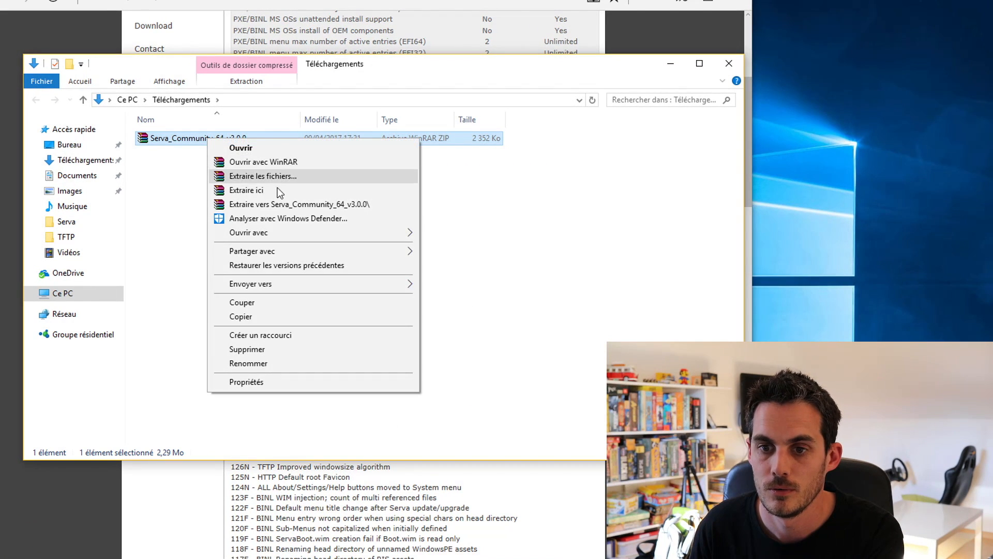
{"action": "left_click", "coordinate": [273, 204]}
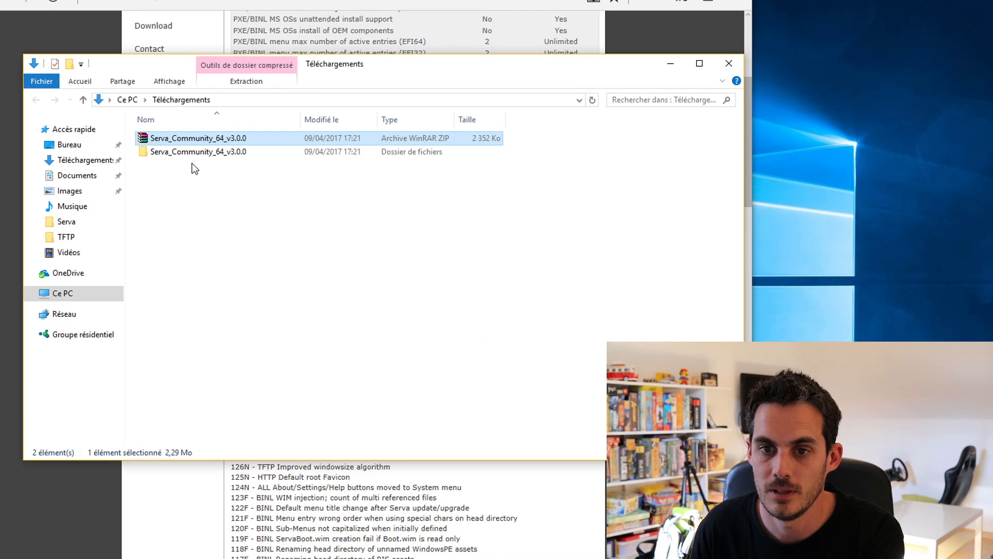
{"action": "double_click", "coordinate": [195, 147]}
{"action": "key", "text": "alt+Left"}
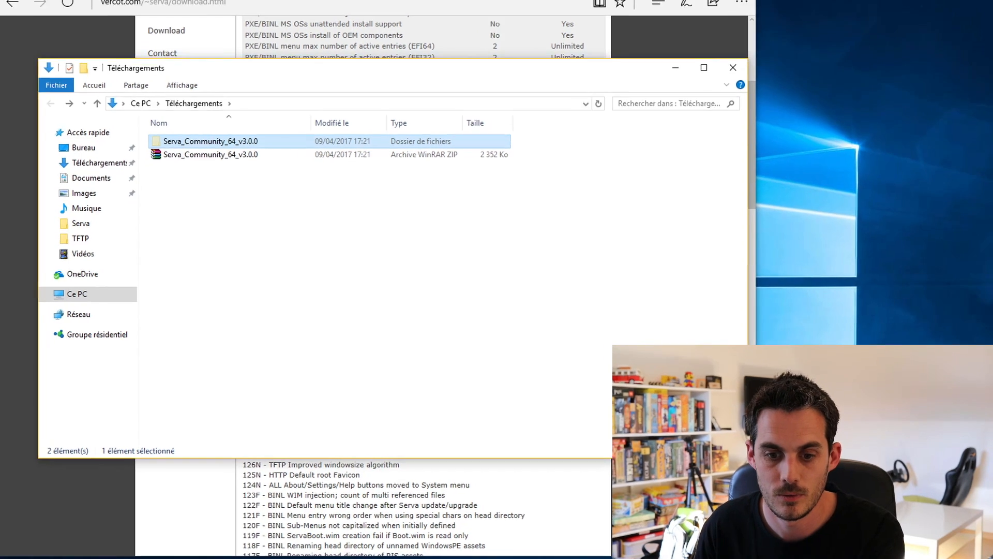
Move the extracted Serva_Community_64_v3.0.0 folder into Programmes on Disque local (C:), granting administrator rights.
{"action": "right_click", "coordinate": [266, 548]}
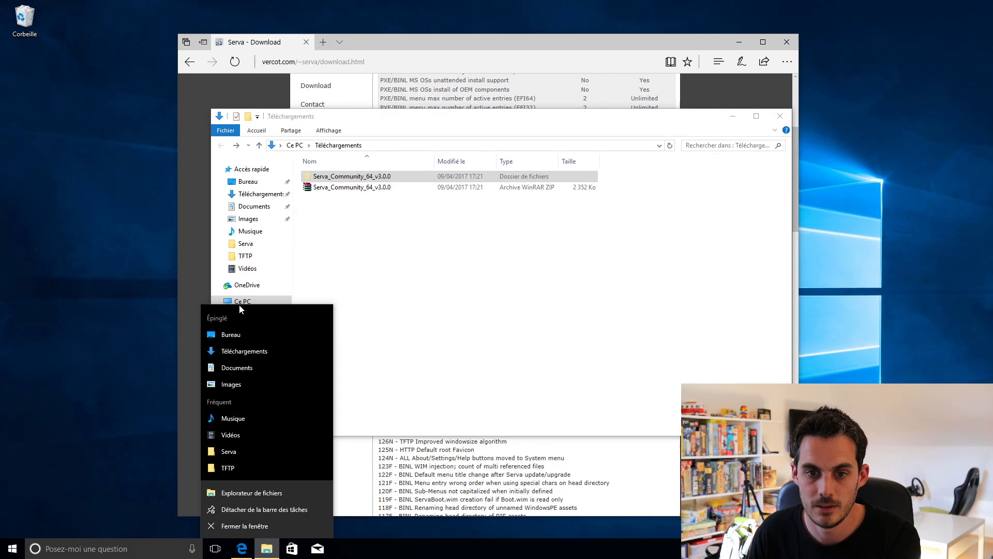
{"action": "left_click", "coordinate": [239, 304]}
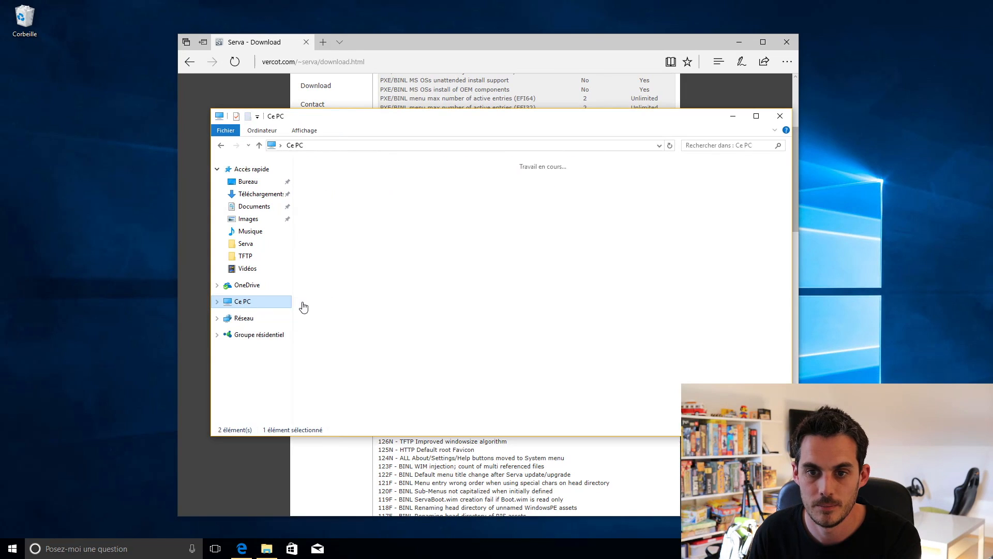
{"action": "double_click", "coordinate": [368, 257]}
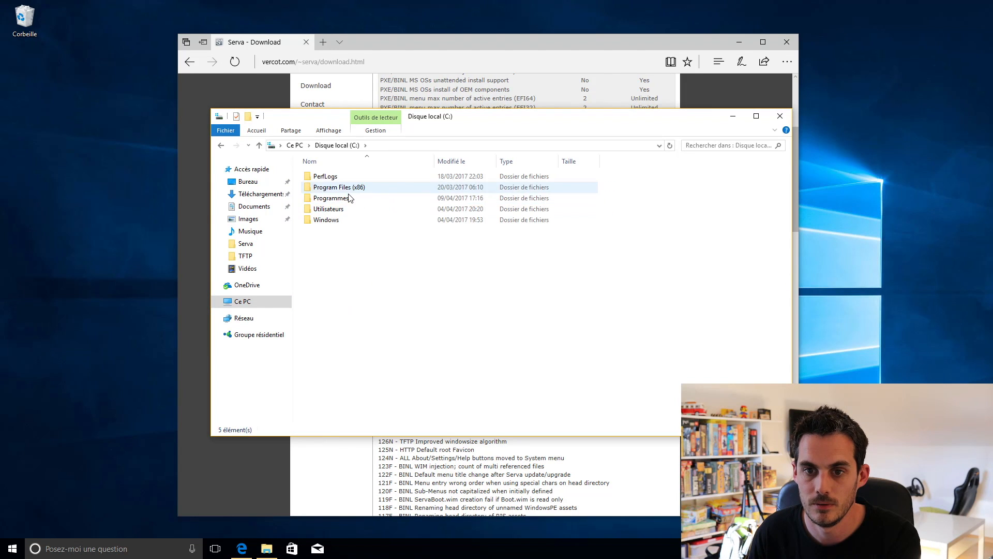
{"action": "double_click", "coordinate": [349, 195]}
{"action": "key", "text": "ctrl+v"}
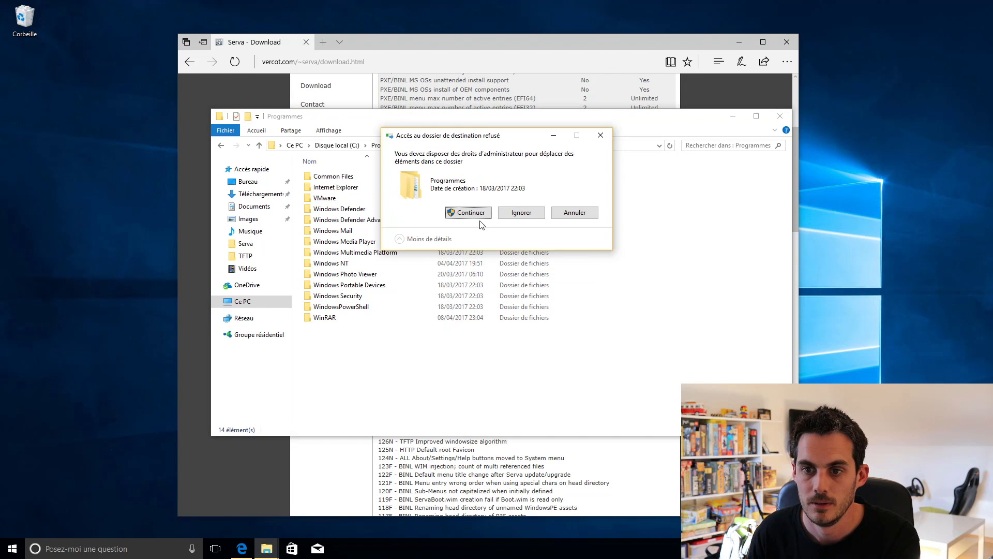
{"action": "left_click", "coordinate": [468, 213]}
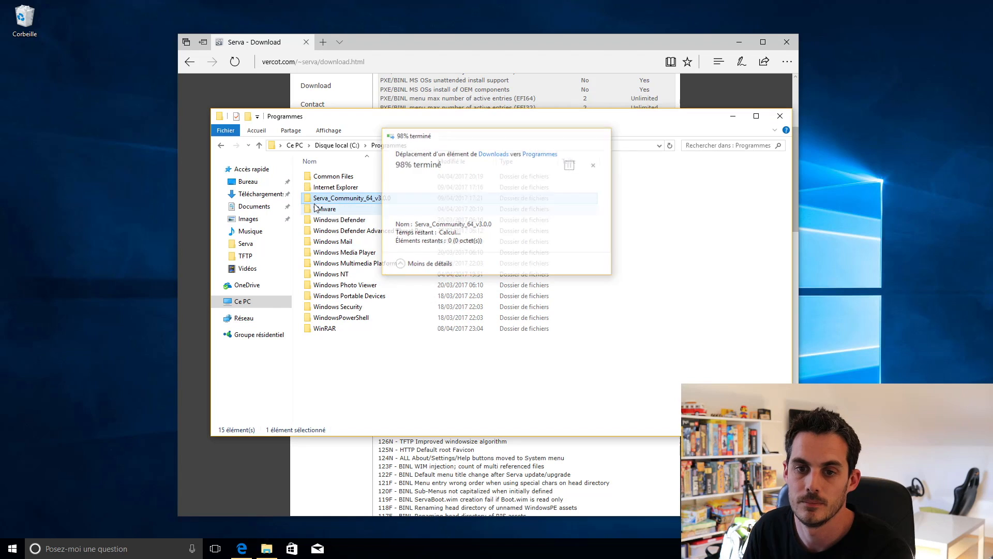
Rename the Serva_Community_64_v3.0.0 folder in Programmes as Serva, granting administrator rights.
{"action": "key", "text": "F2"}
{"action": "left_click", "coordinate": [330, 199]}
{"action": "key", "text": "shift+End"}
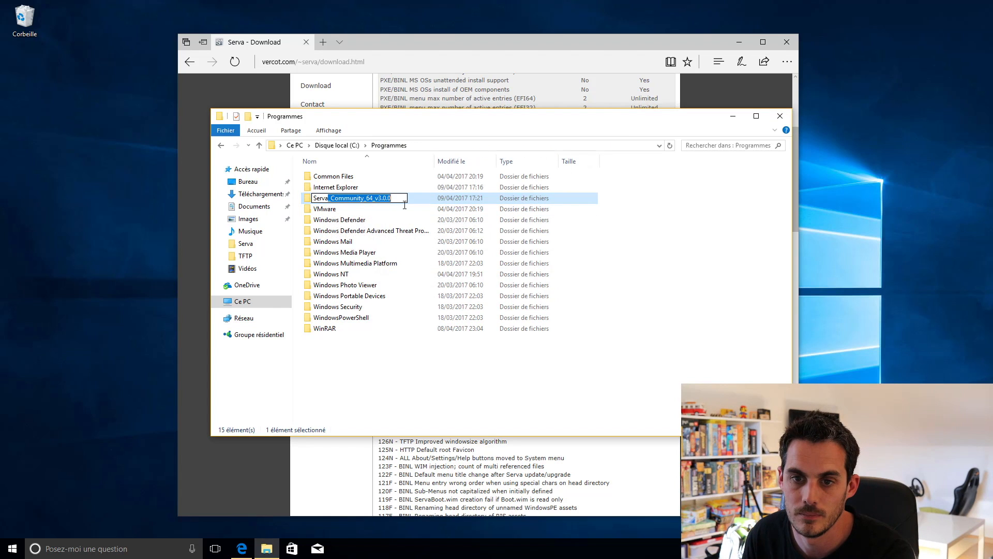
{"action": "key", "text": "Delete"}
{"action": "key", "text": "Return"}
{"action": "left_click", "coordinate": [489, 316]}
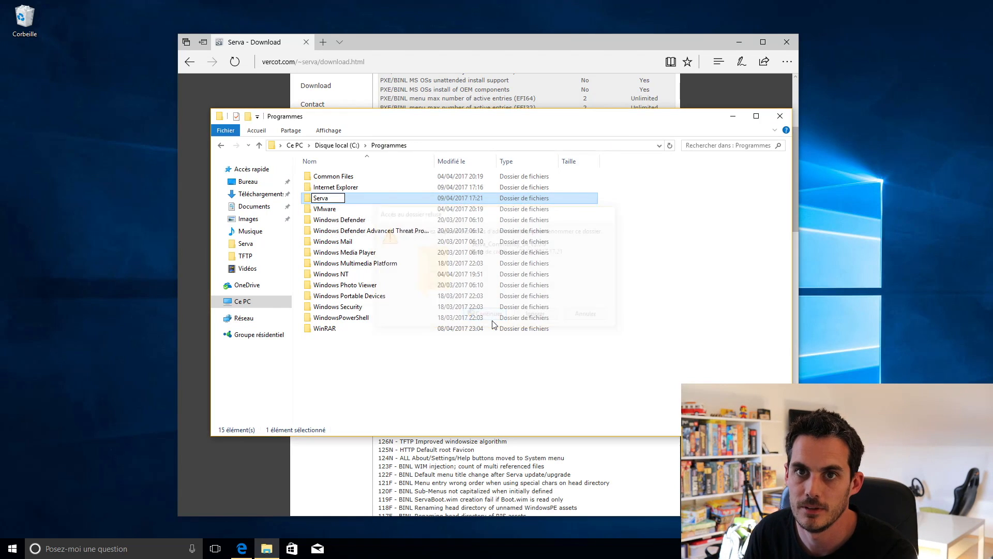
Open the Serva folder in Programmes and launch the Serva64 application, declining the Professional edition offer.
{"action": "double_click", "coordinate": [341, 199]}
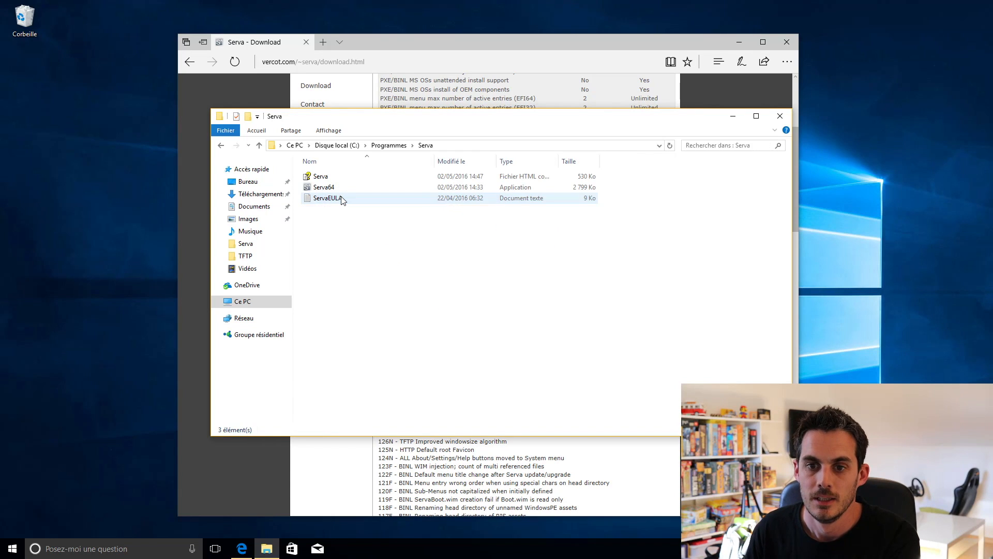
{"action": "left_click_drag", "start_coordinate": [459, 232], "coordinate": [295, 170]}
{"action": "left_click", "coordinate": [500, 266]}
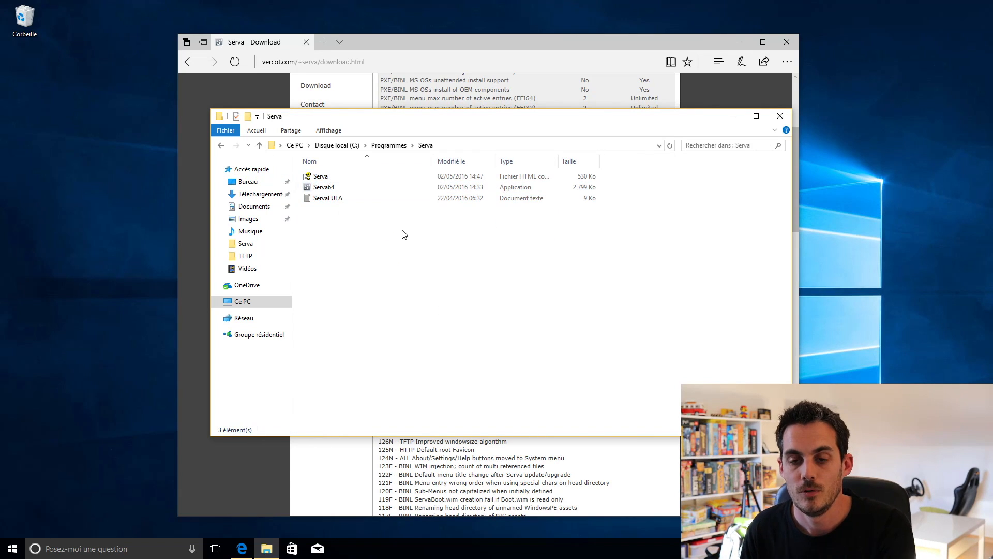
{"action": "left_click_drag", "start_coordinate": [657, 239], "coordinate": [443, 128]}
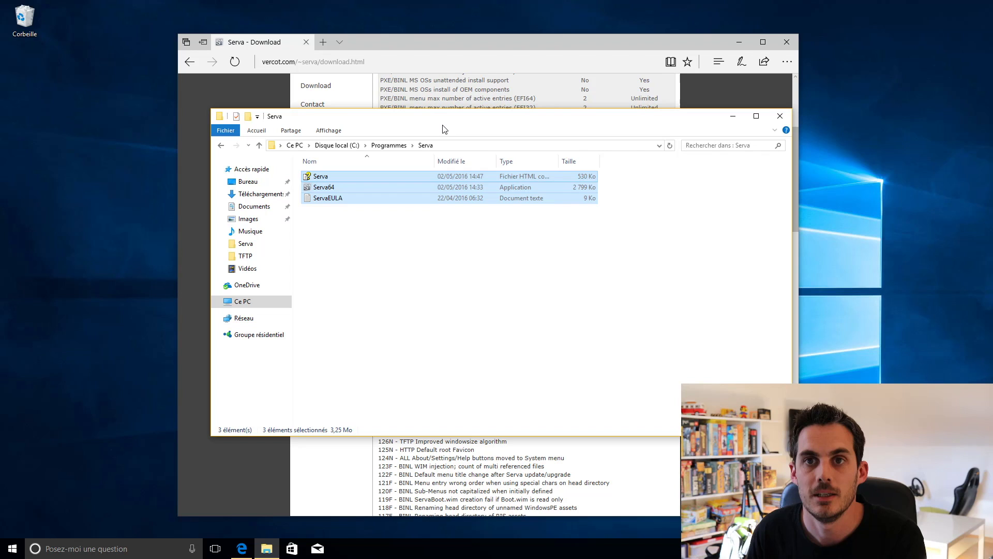
{"action": "left_click", "coordinate": [372, 232]}
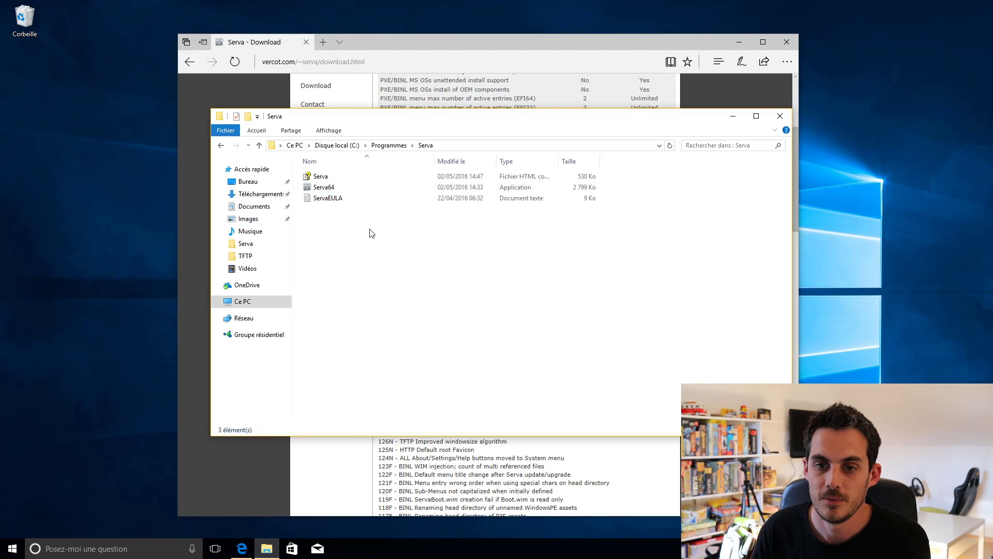
{"action": "double_click", "coordinate": [337, 191]}
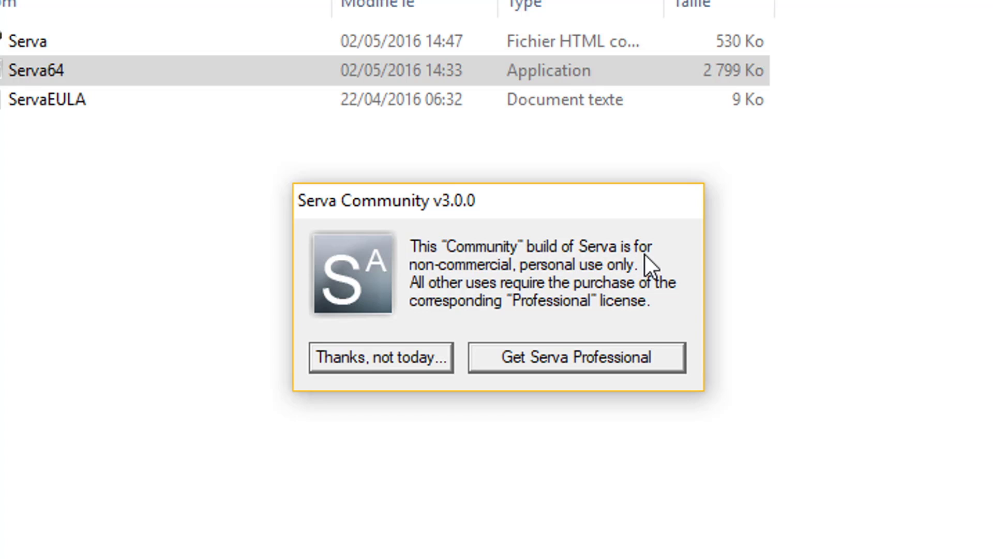
{"action": "left_click", "coordinate": [356, 348]}
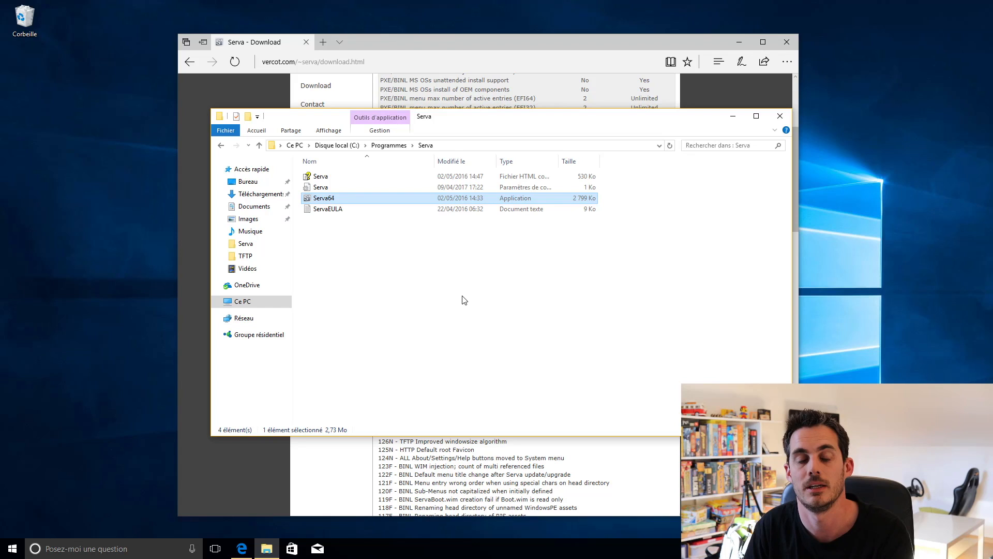
{"action": "key", "text": "Return"}
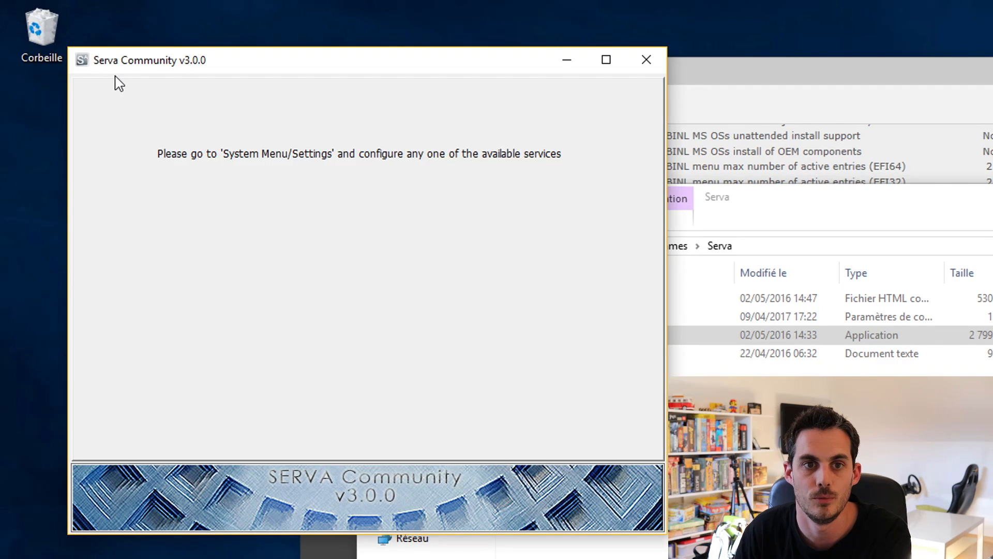
Open the Serva settings and enable the TFTP Server service.
{"action": "left_click", "coordinate": [81, 62]}
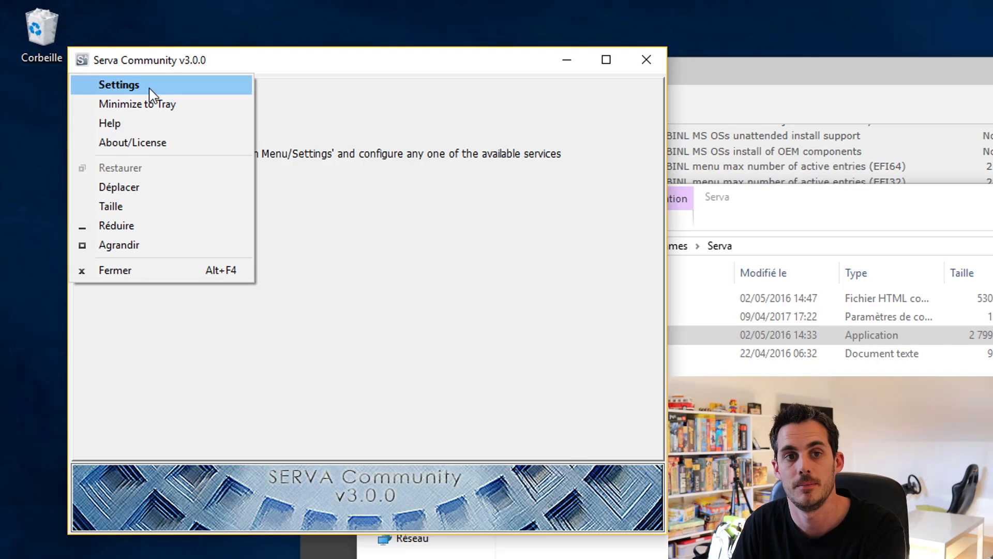
{"action": "left_click", "coordinate": [85, 59]}
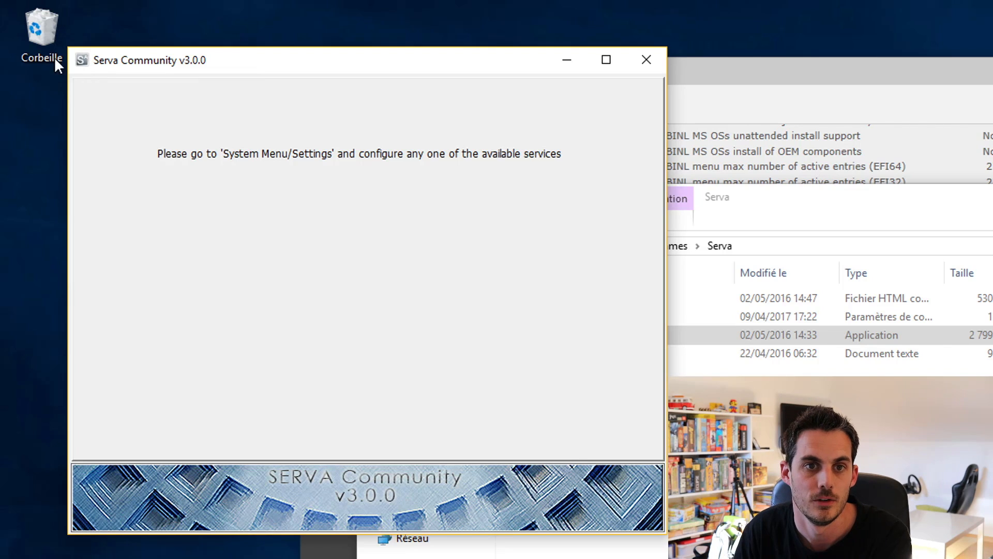
{"action": "left_click", "coordinate": [83, 61]}
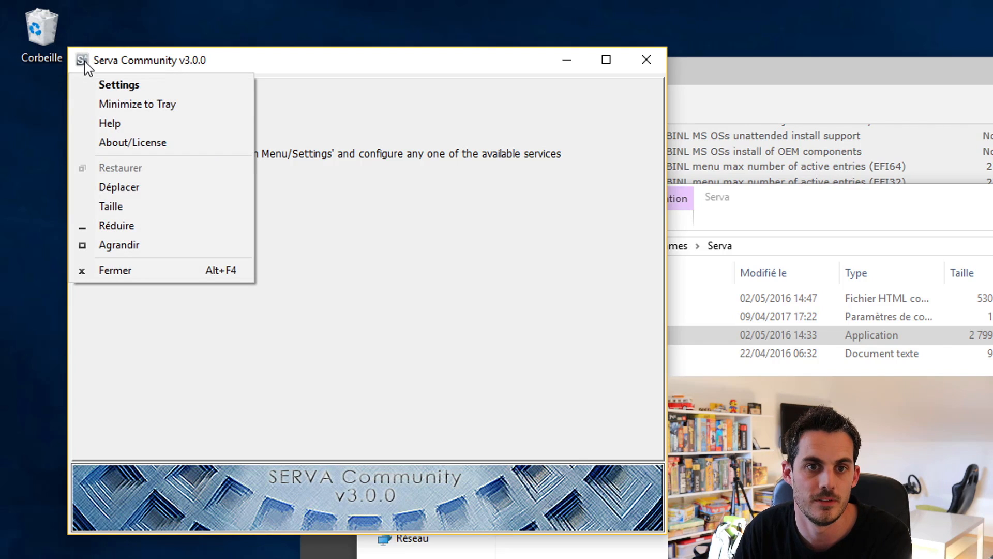
{"action": "left_click", "coordinate": [155, 91]}
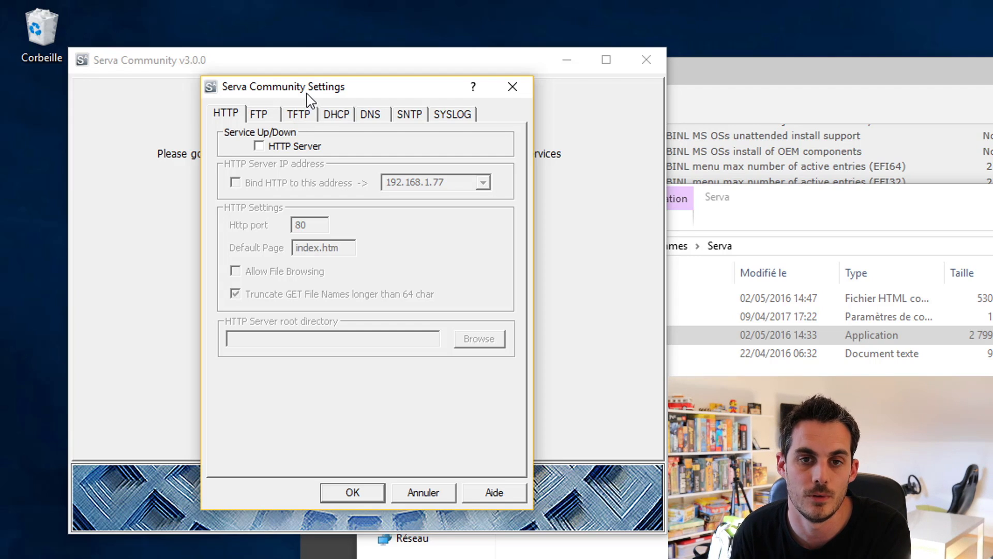
{"action": "left_click", "coordinate": [299, 120]}
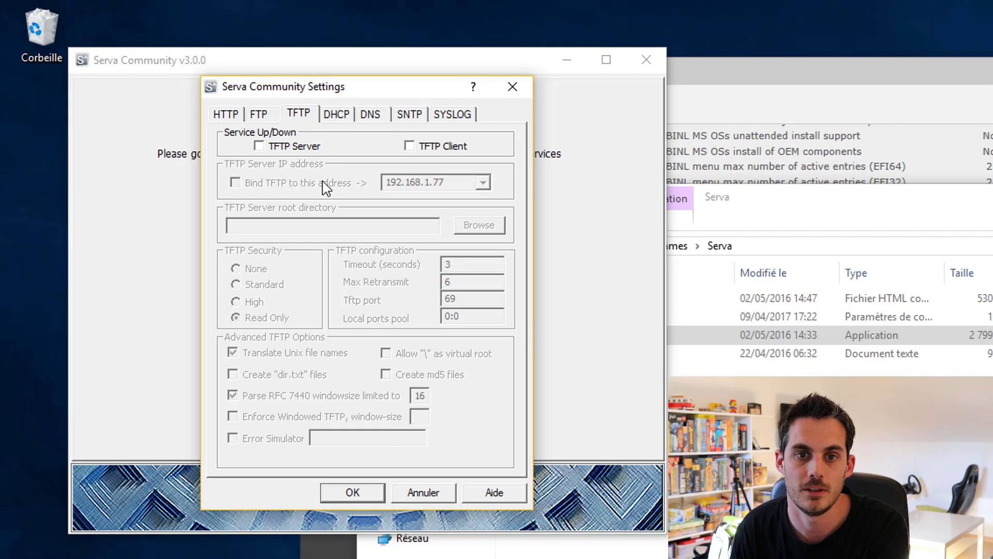
{"action": "left_click", "coordinate": [310, 148]}
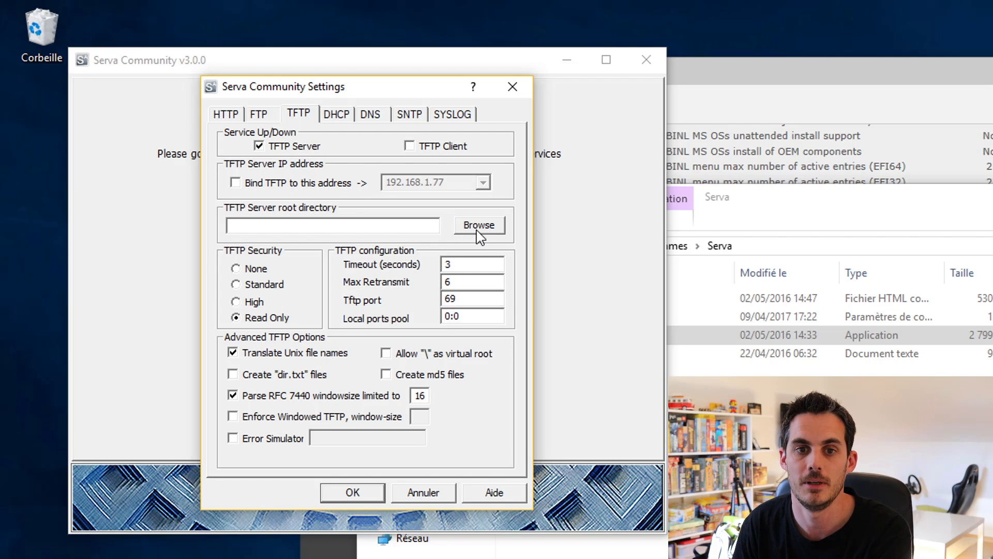
Create a new folder named Deployment inside the Serva folder in Programmes.
{"action": "left_click", "coordinate": [734, 435]}
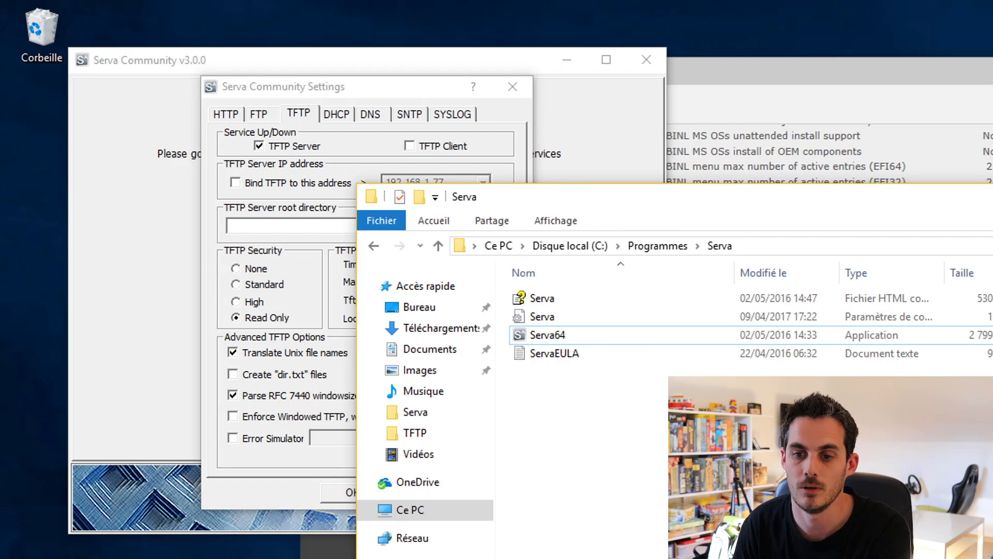
{"action": "key", "text": "ctrl+shift+n"}
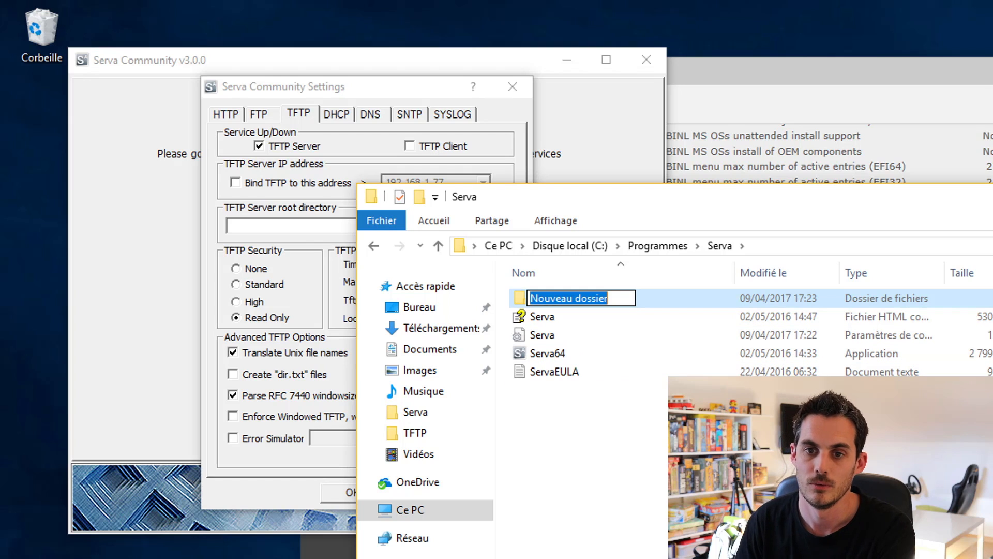
{"action": "type", "text": "TFT"}
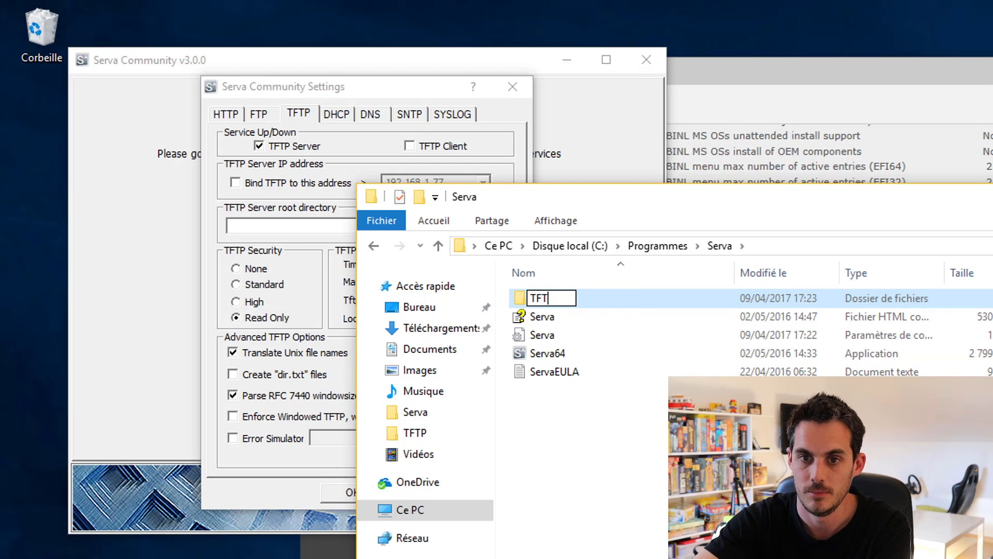
{"action": "type", "text": "P"}
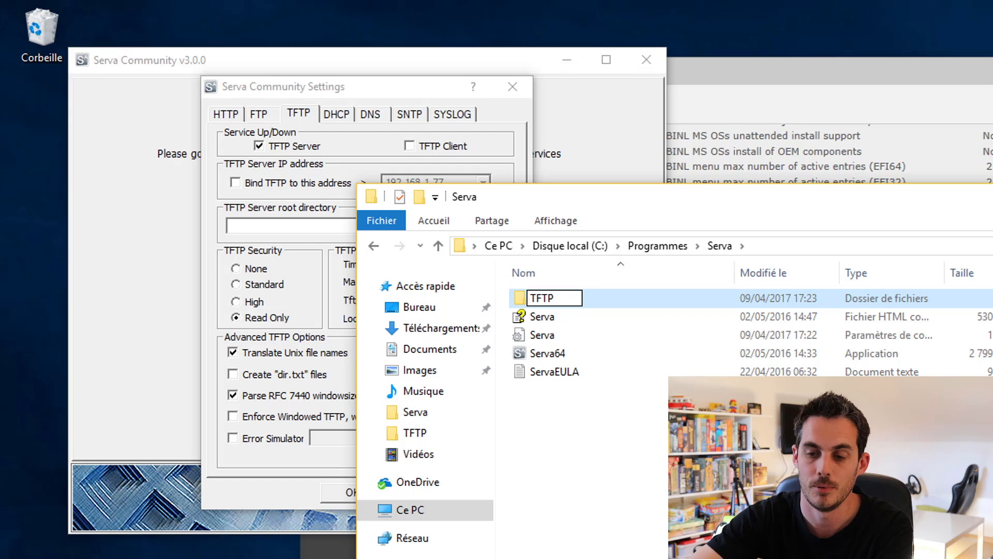
{"action": "key", "text": "BackSpace"}
{"action": "key", "text": "BackSpace"}
{"action": "key", "text": "BackSpace"}
{"action": "key", "text": "BackSpace"}
{"action": "type", "text": "D"}
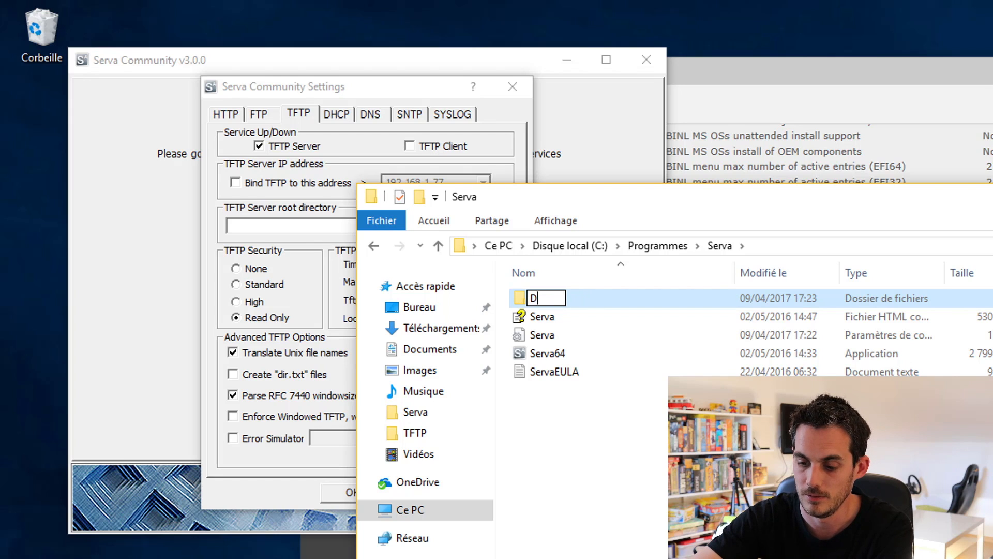
{"action": "type", "text": "eployment"}
{"action": "key", "text": "Return"}
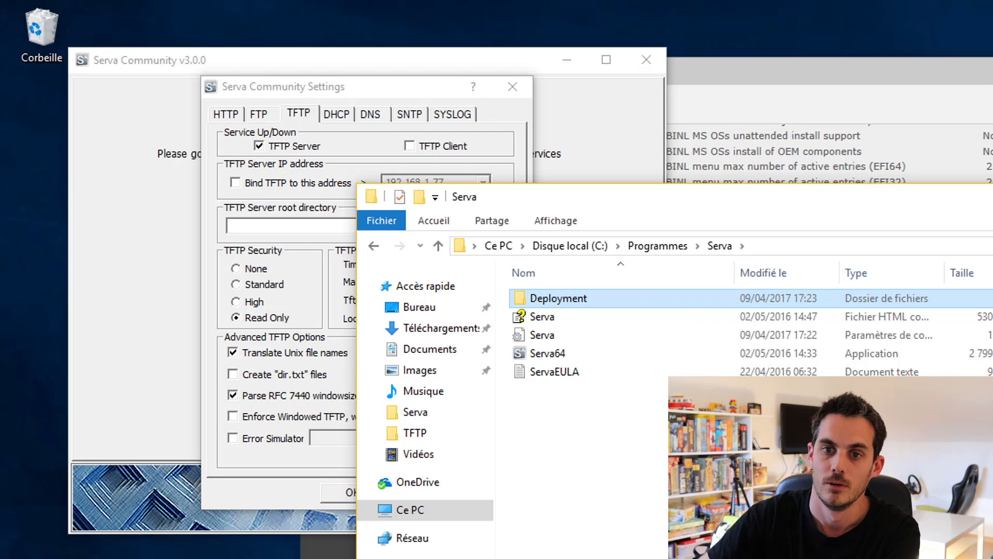
Set the TFTP server root directory to C:\Program Files\Serva\Deployment in the Serva settings.
{"action": "left_click", "coordinate": [347, 228]}
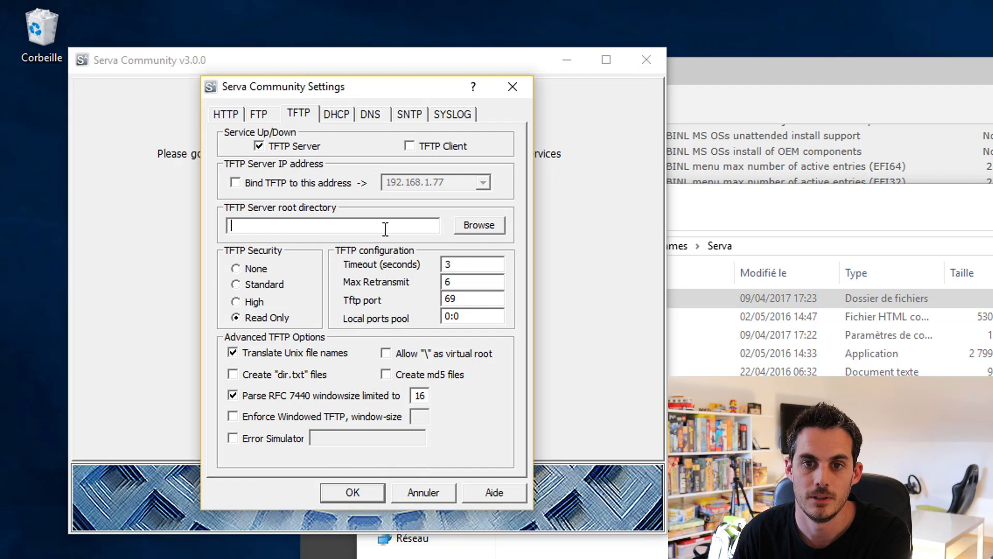
{"action": "left_click", "coordinate": [465, 228]}
{"action": "left_click", "coordinate": [251, 315]}
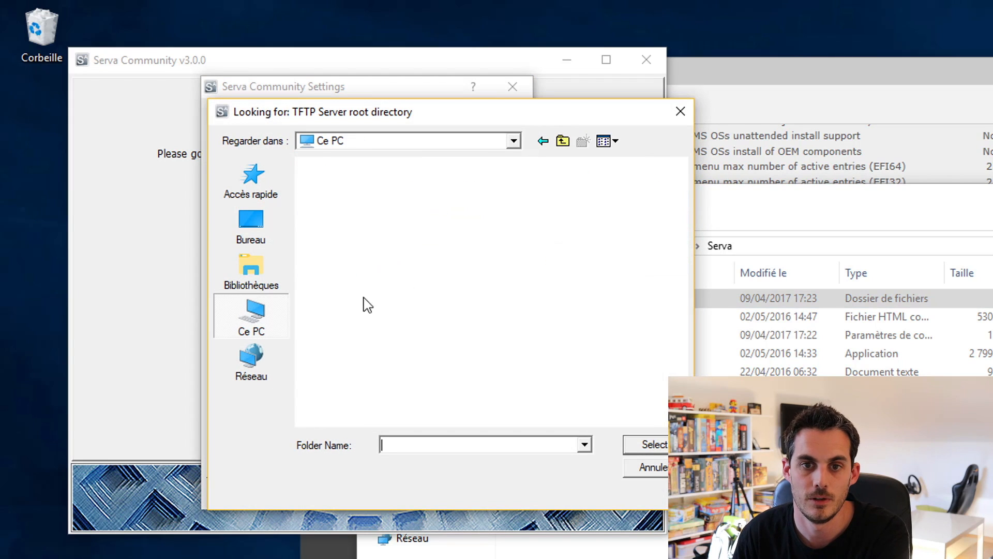
{"action": "scroll", "coordinate": [403, 355], "scroll_direction": "down", "scroll_amount": 3}
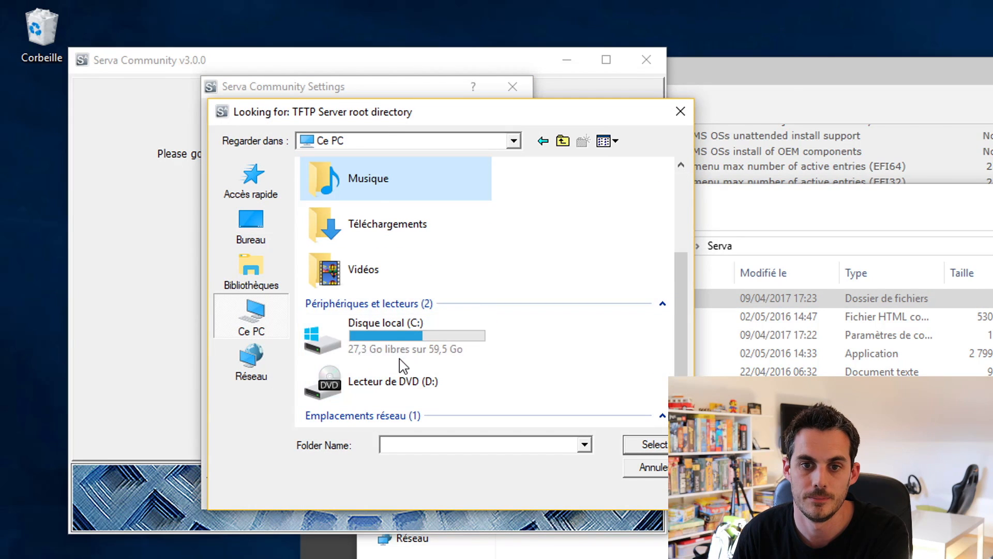
{"action": "double_click", "coordinate": [402, 337]}
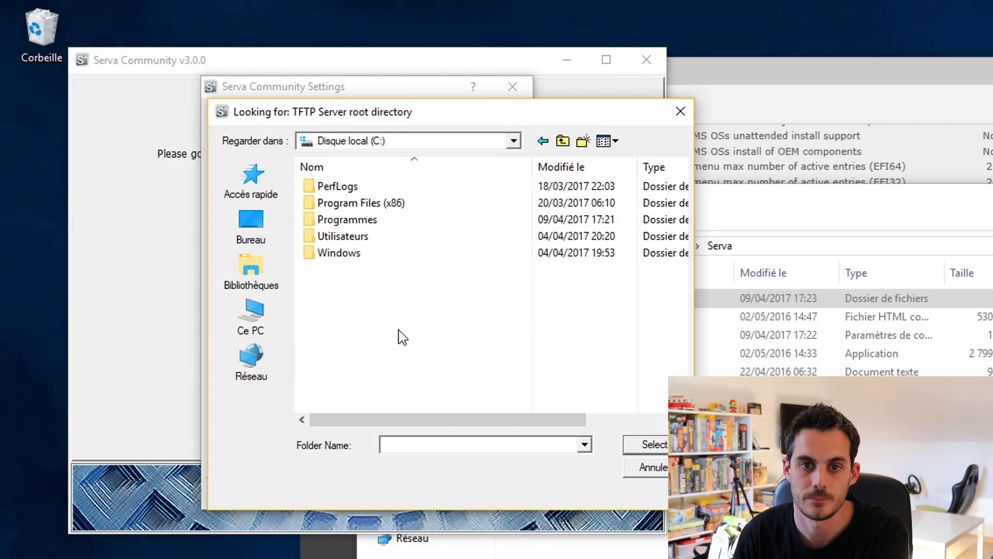
{"action": "double_click", "coordinate": [357, 220]}
{"action": "double_click", "coordinate": [354, 220]}
{"action": "double_click", "coordinate": [347, 192]}
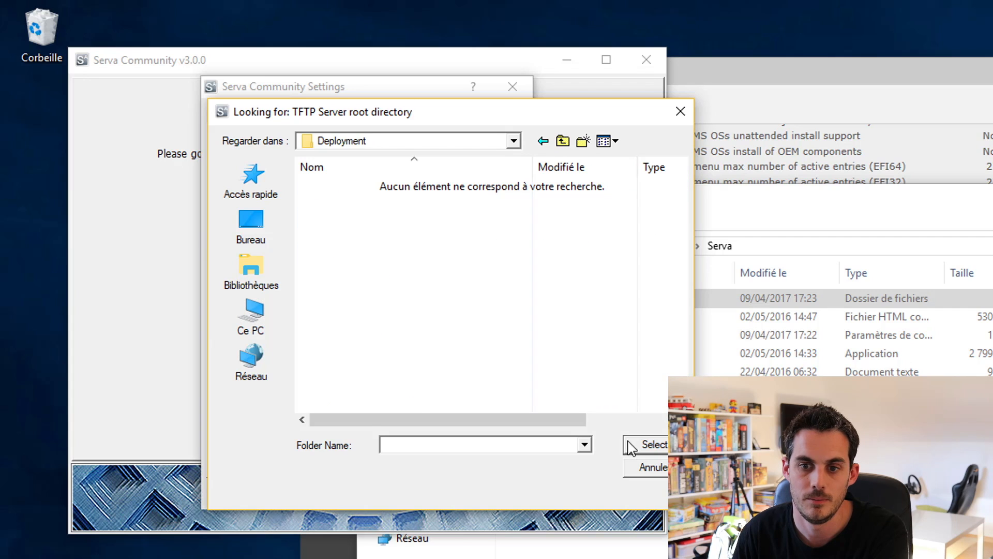
{"action": "left_click", "coordinate": [645, 445]}
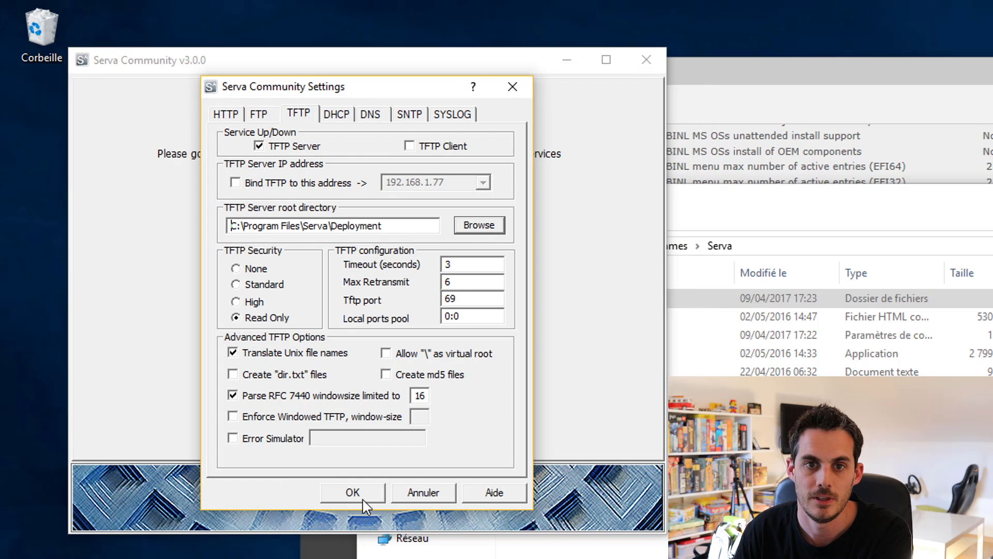
Enable the proxyDHCP service with the BINL add-on in the DHCP settings and save the Serva configuration.
{"action": "left_click", "coordinate": [337, 116]}
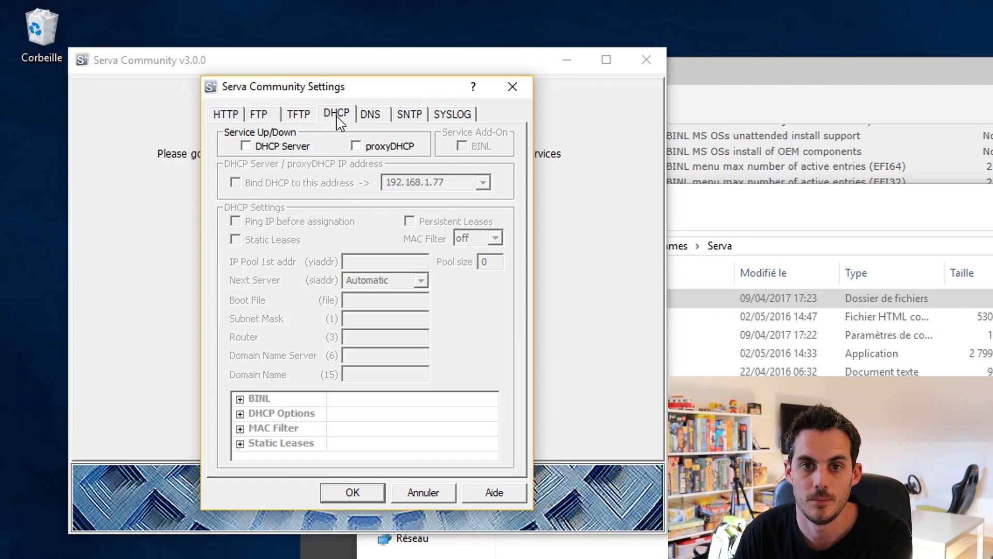
{"action": "left_click", "coordinate": [382, 147]}
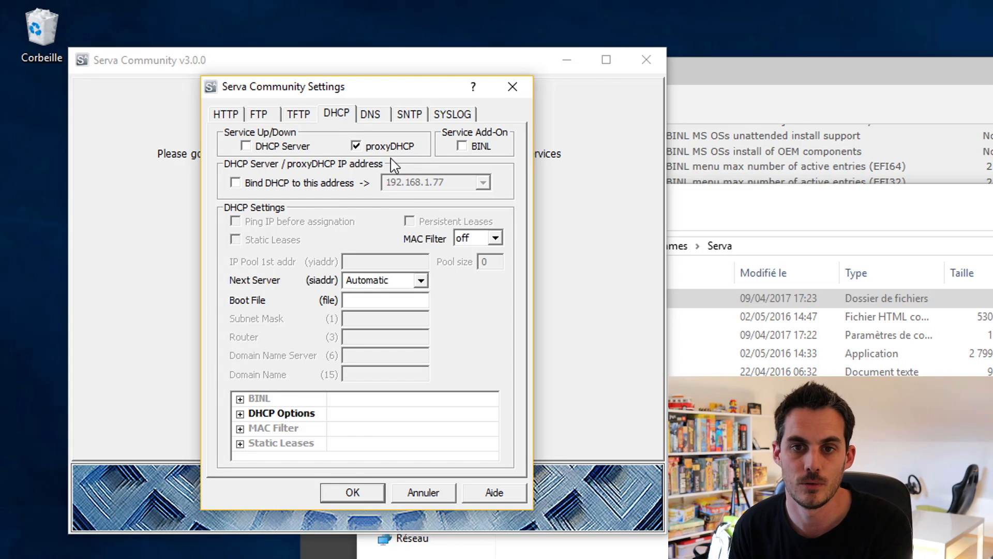
{"action": "left_click", "coordinate": [471, 149]}
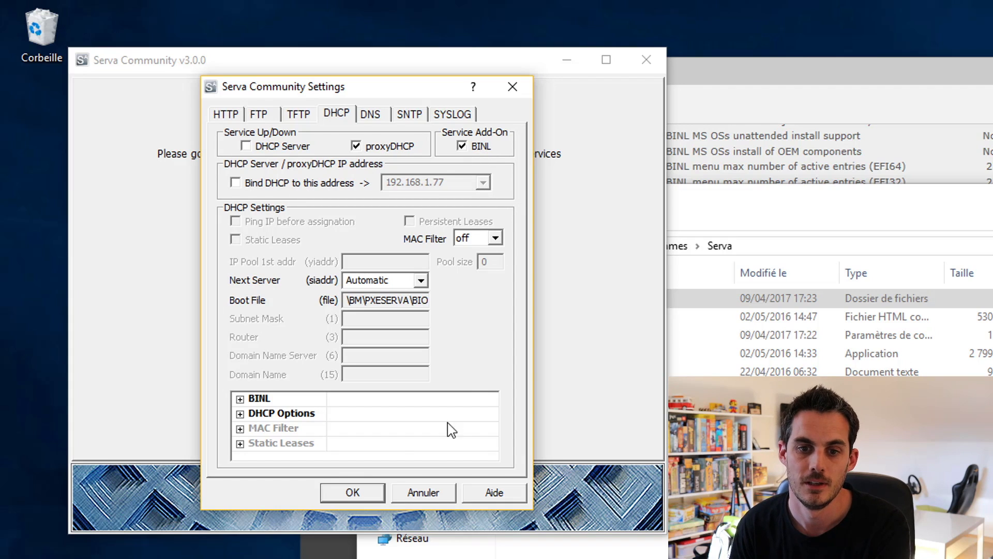
{"action": "left_click", "coordinate": [369, 499]}
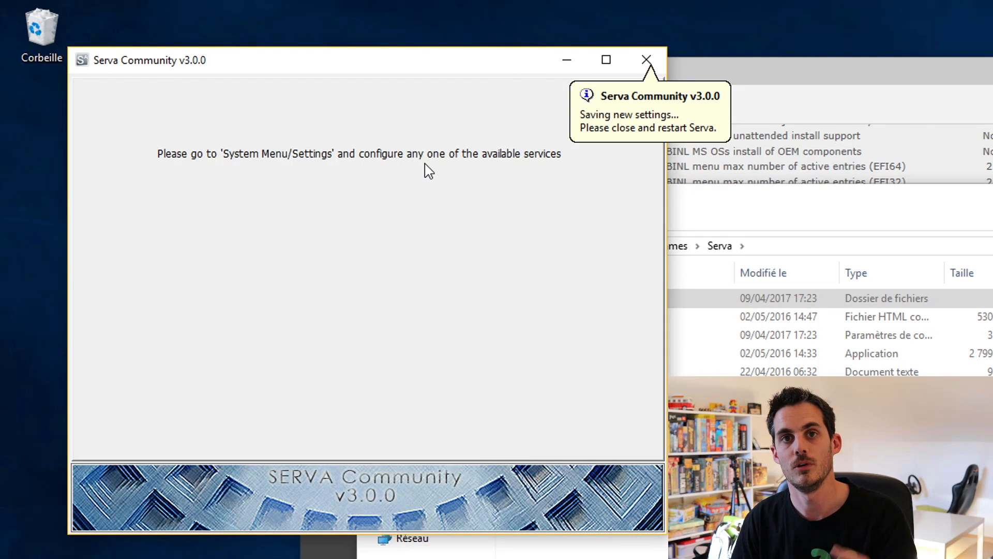
Restart Serva64 with the Deployment folder open beside it, declining the Professional edition offer.
{"action": "left_click", "coordinate": [642, 60]}
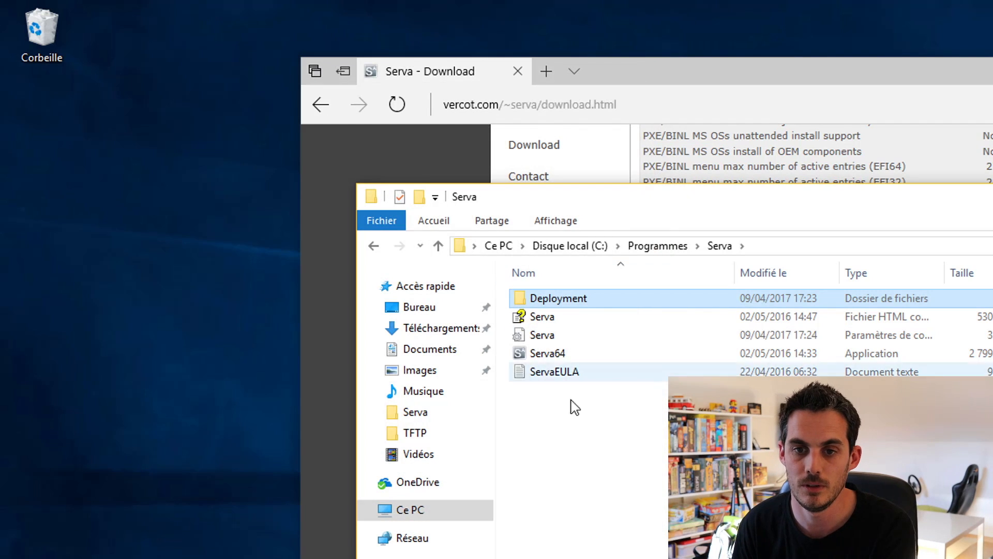
{"action": "left_click", "coordinate": [565, 405]}
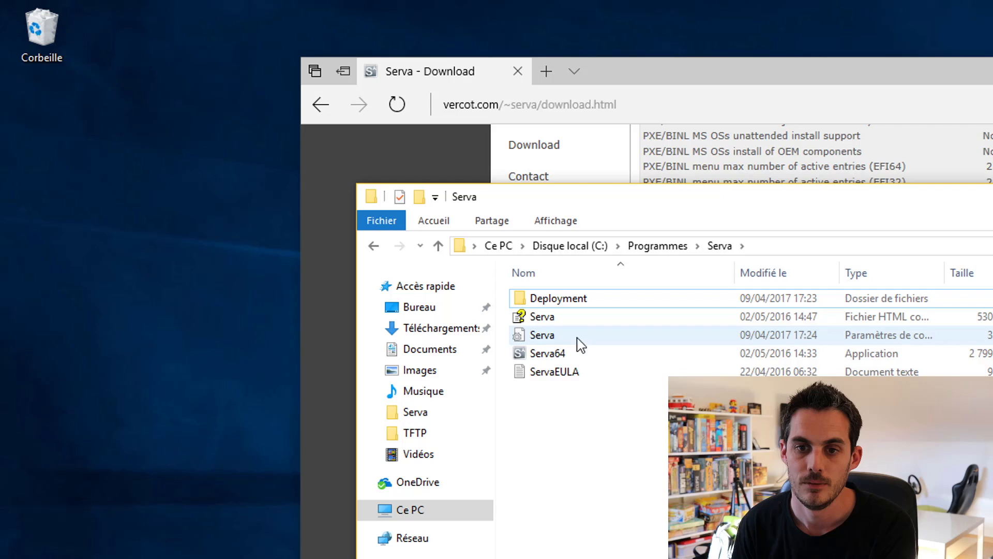
{"action": "double_click", "coordinate": [548, 354]}
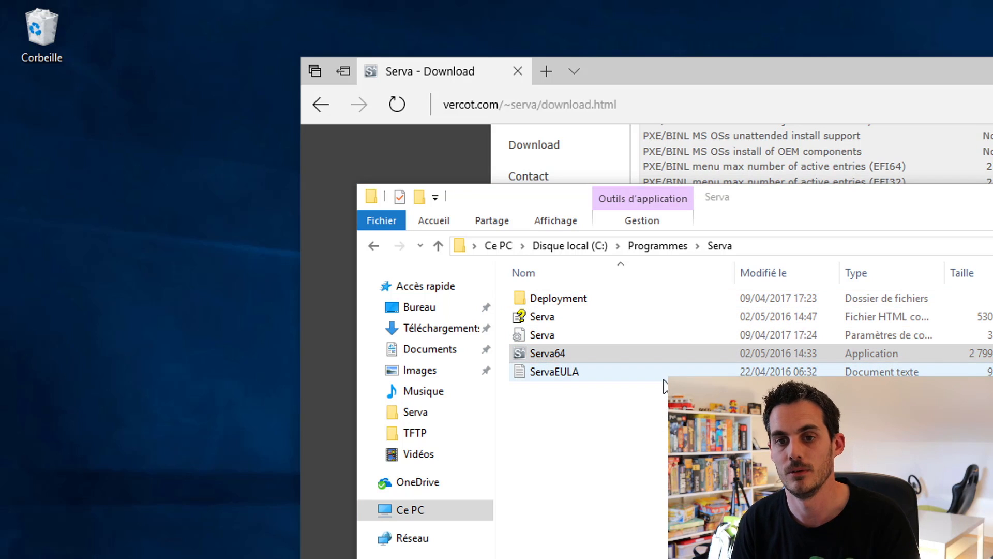
{"action": "double_click", "coordinate": [569, 304]}
{"action": "key", "text": "alt+Left"}
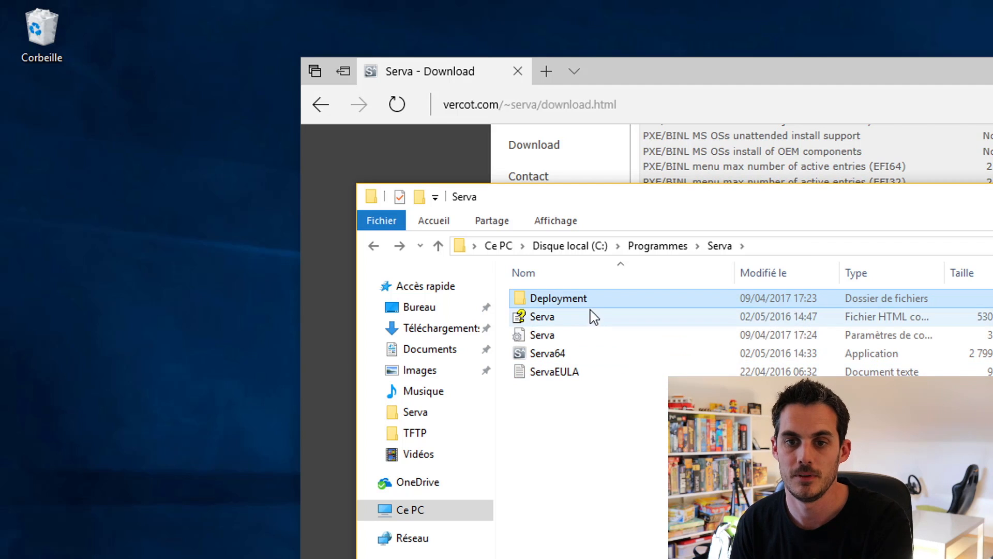
{"action": "double_click", "coordinate": [589, 303]}
{"action": "left_click_drag", "start_coordinate": [599, 204], "coordinate": [992, 233]}
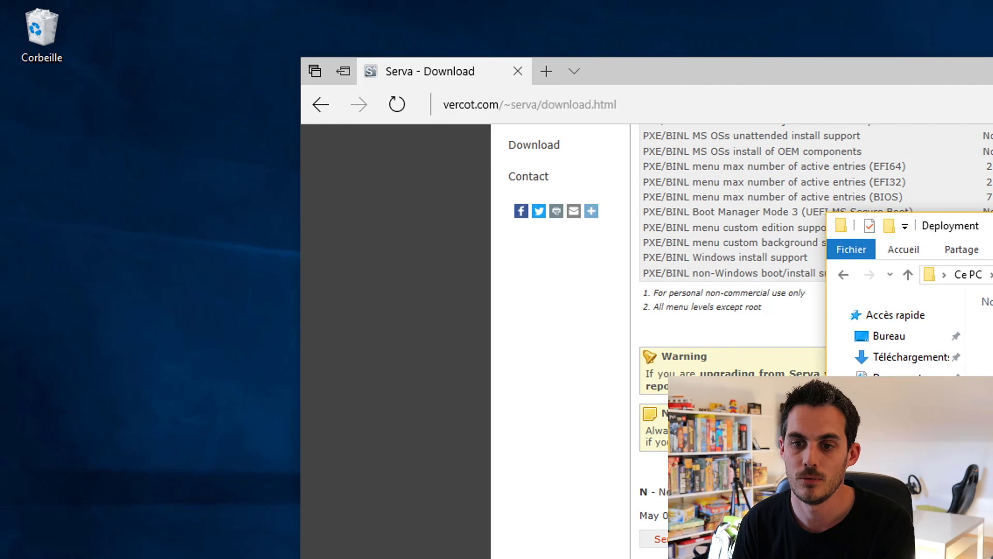
{"action": "left_click_drag", "start_coordinate": [785, 423], "coordinate": [470, 354]}
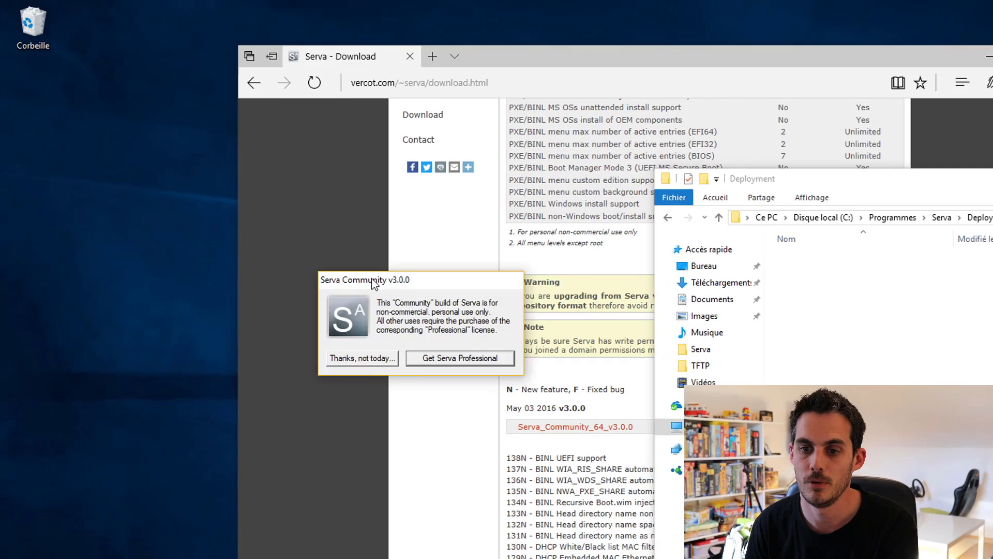
{"action": "left_click", "coordinate": [362, 358]}
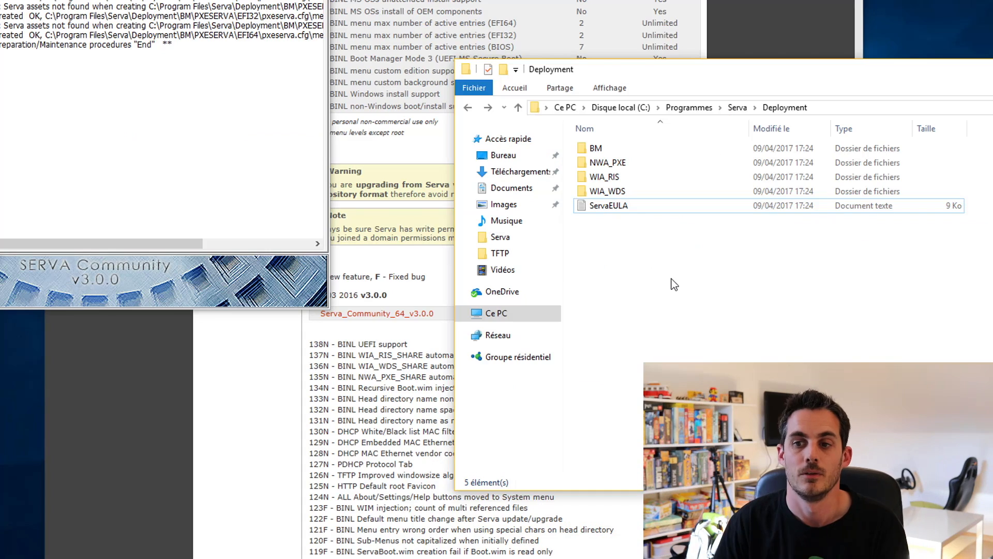
{"action": "left_click", "coordinate": [652, 164]}
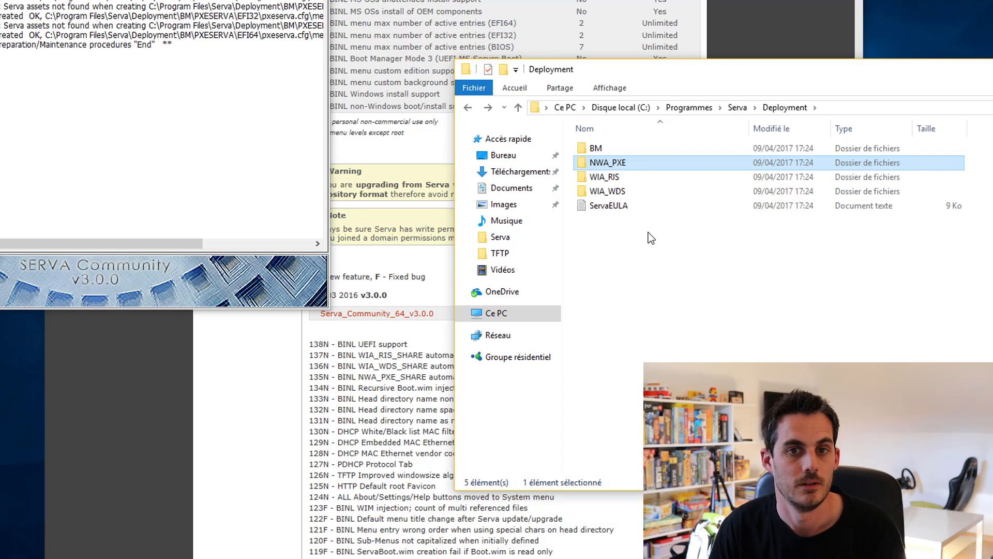
{"action": "left_click", "coordinate": [664, 229]}
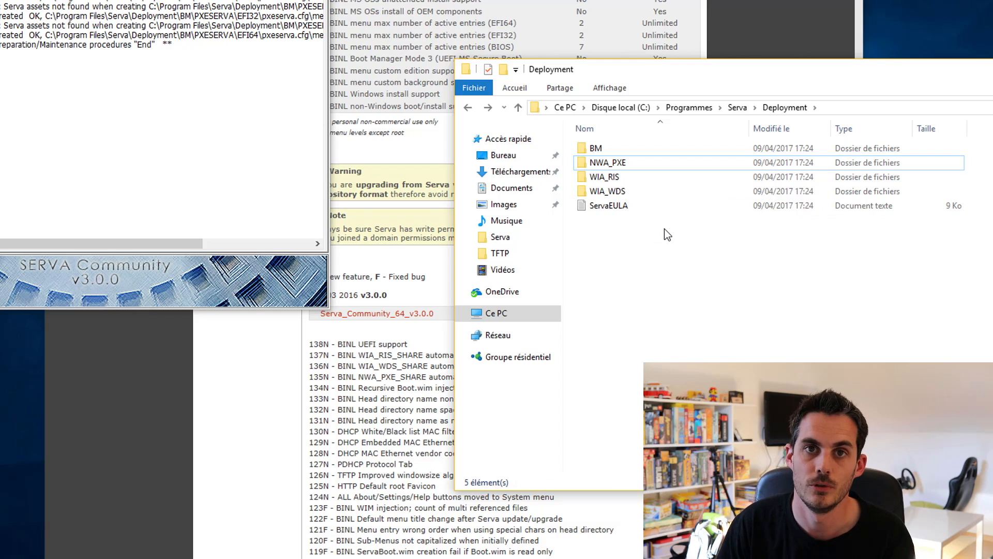
{"action": "left_click", "coordinate": [641, 175]}
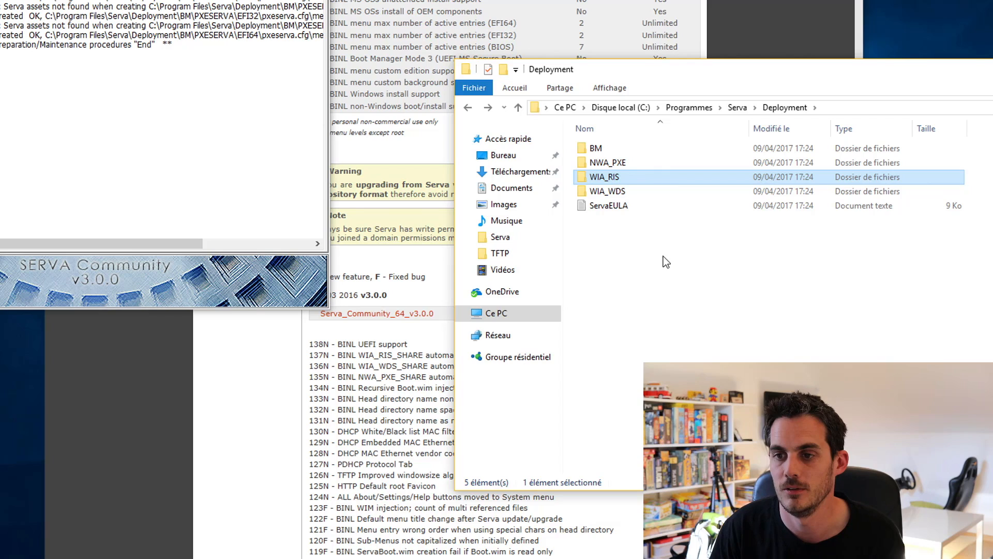
{"action": "left_click", "coordinate": [641, 237]}
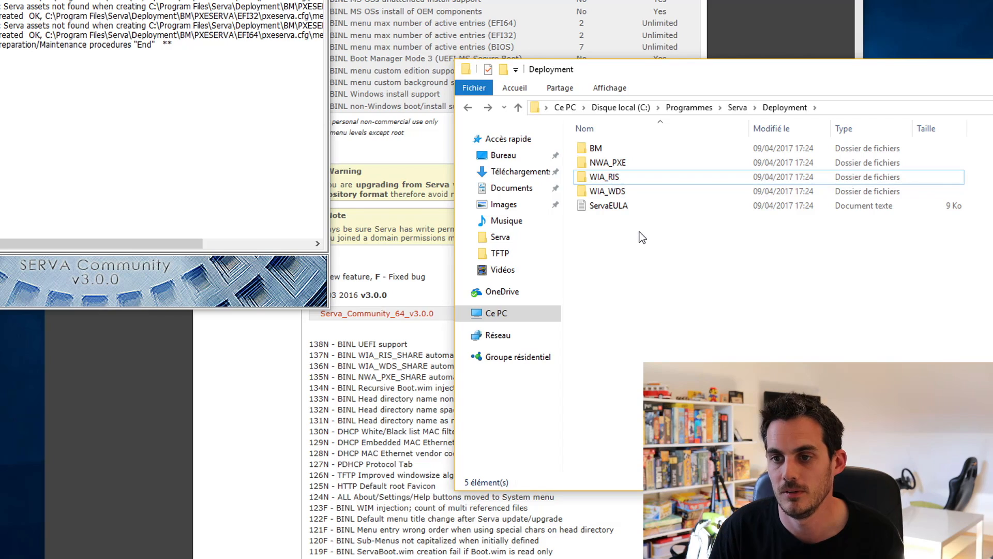
{"action": "left_click", "coordinate": [639, 193]}
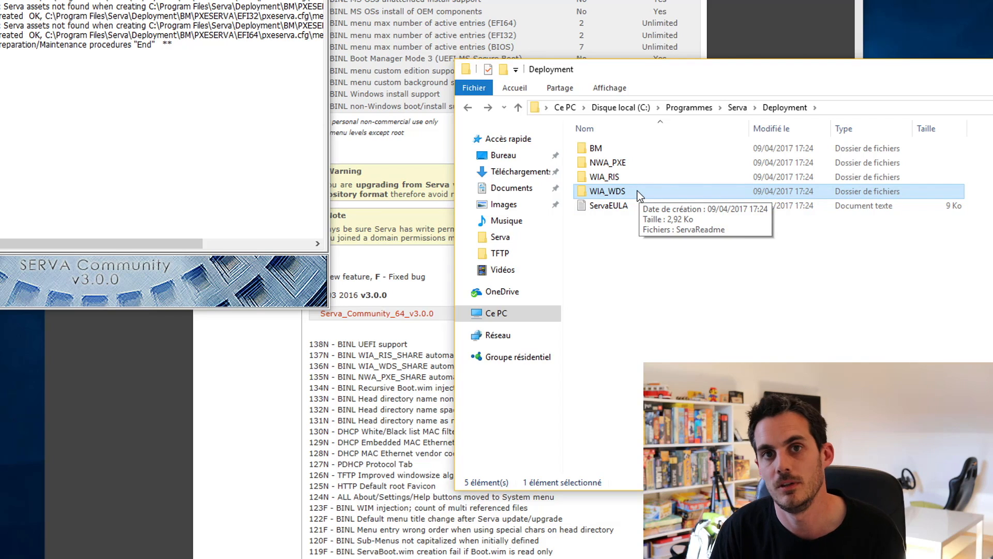
{"action": "left_click", "coordinate": [656, 248]}
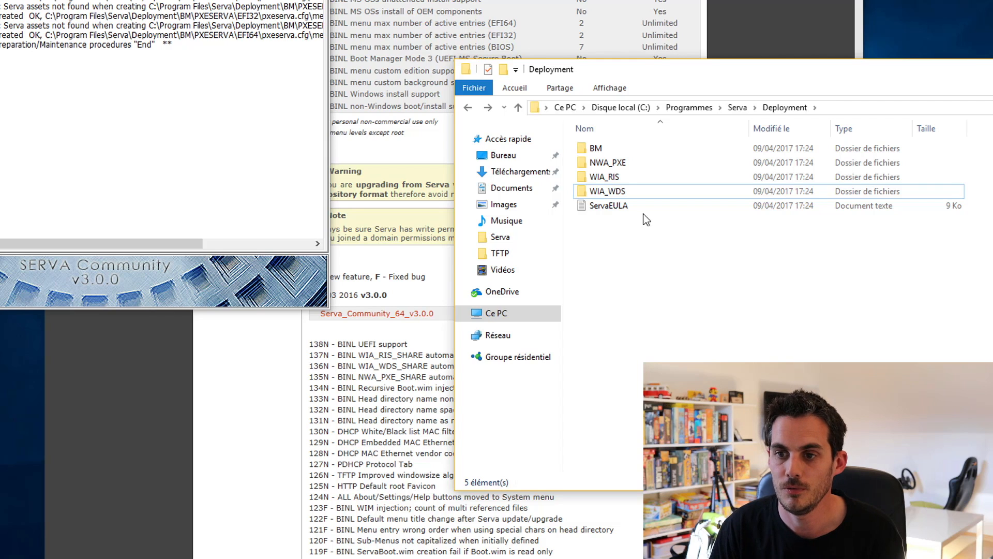
Share the WIA_WDS folder under the name WIA_WDS_SHARE and open the permissions of the share.
{"action": "left_click", "coordinate": [629, 191]}
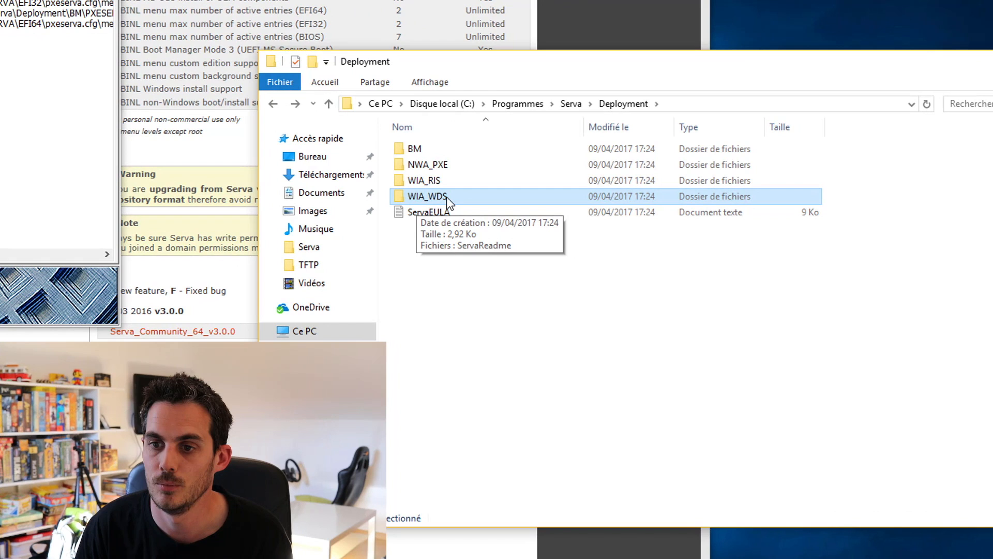
{"action": "right_click", "coordinate": [454, 197]}
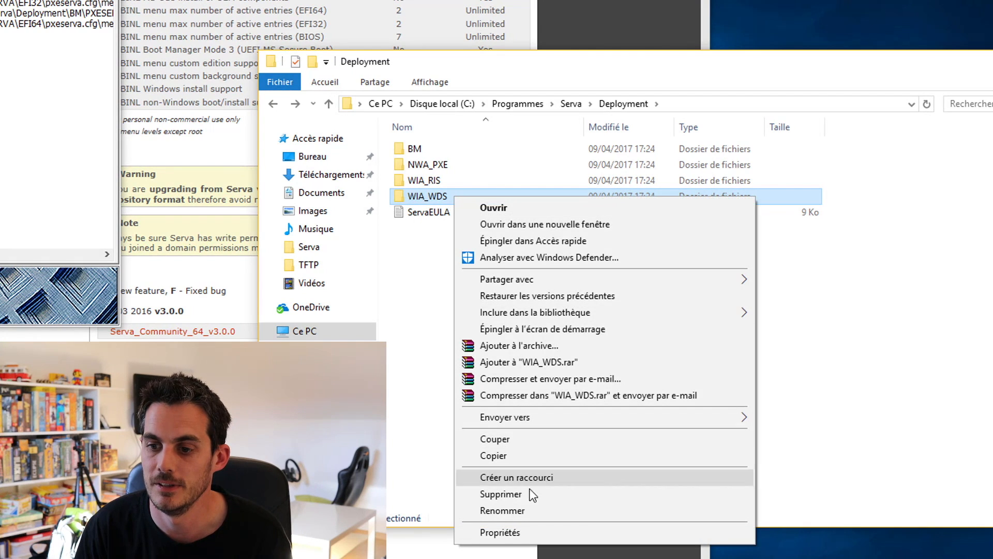
{"action": "left_click", "coordinate": [518, 531]}
{"action": "left_click", "coordinate": [518, 234]}
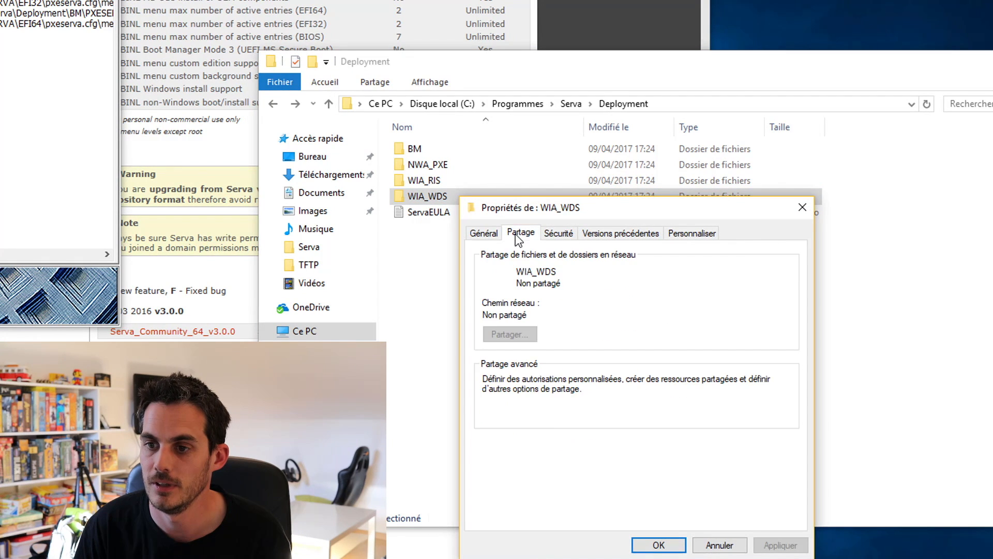
{"action": "left_click", "coordinate": [516, 413]}
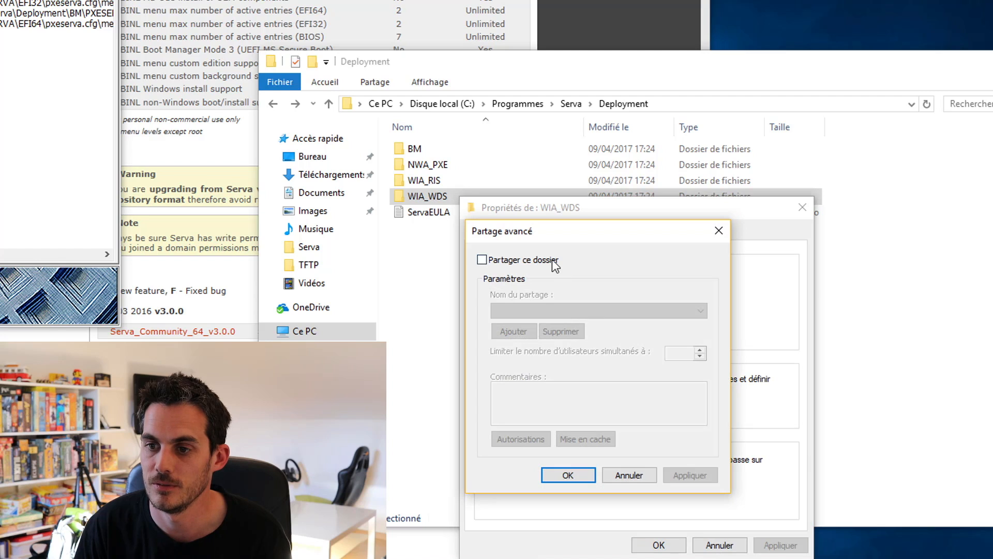
{"action": "left_click", "coordinate": [554, 261]}
{"action": "type", "text": "_WDS_"}
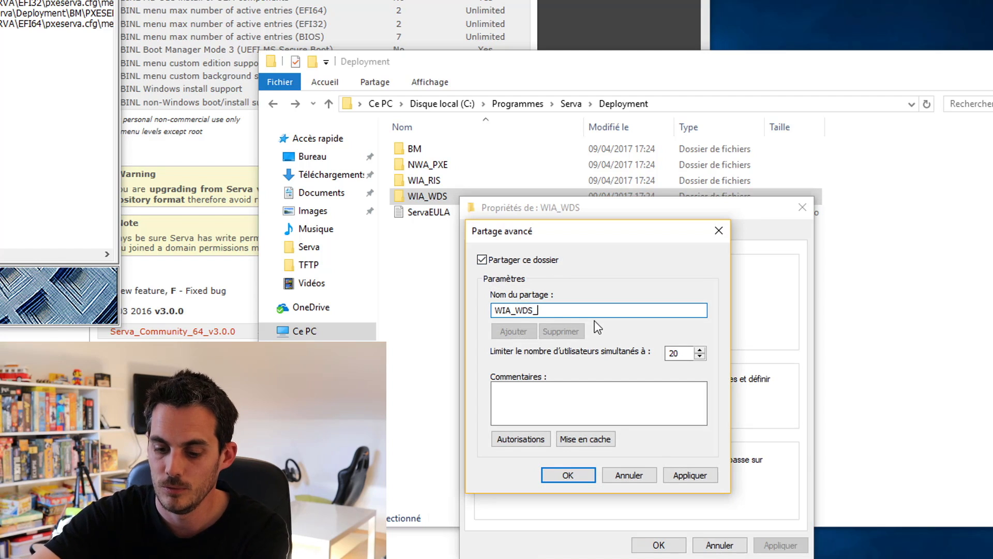
{"action": "type", "text": "SA"}
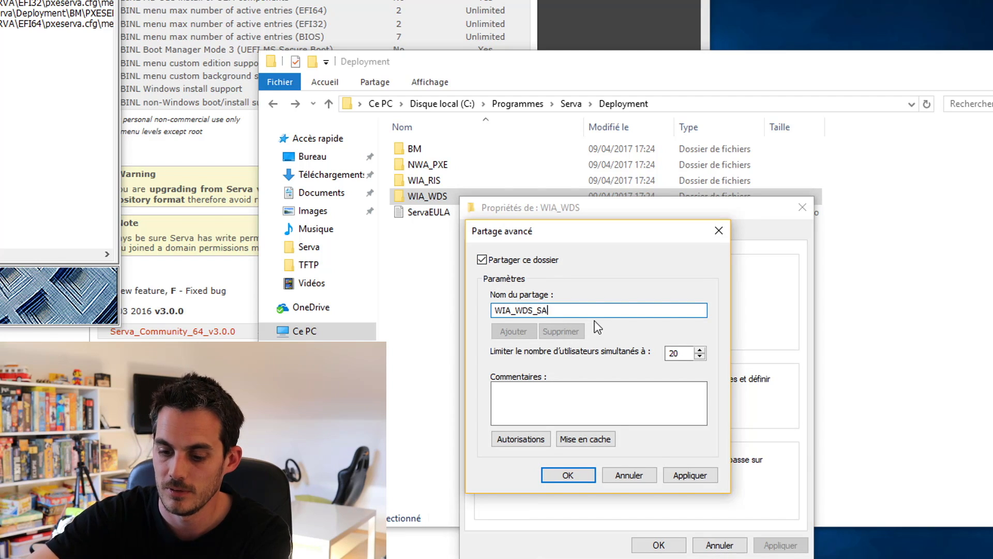
{"action": "key", "text": "BackSpace"}
{"action": "type", "text": "HARE"}
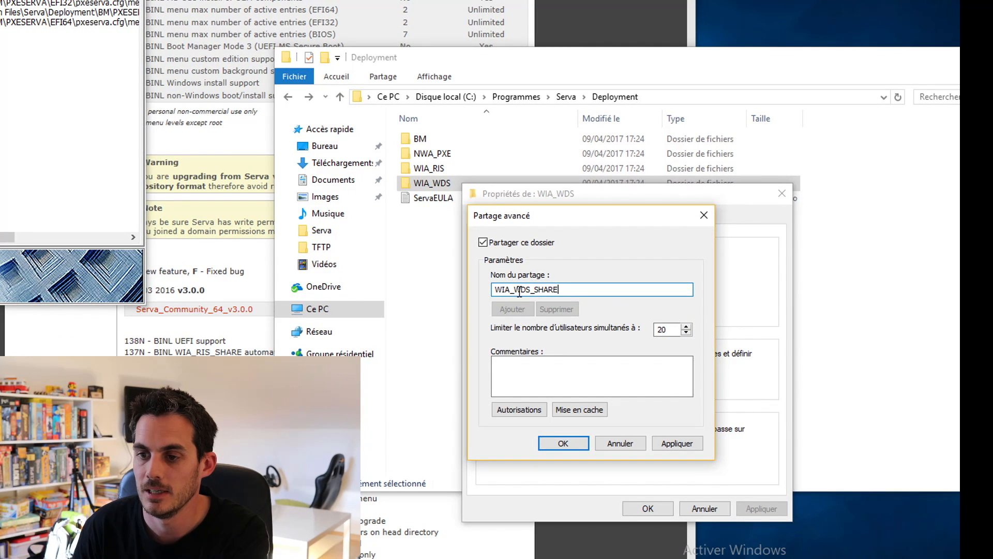
{"action": "left_click", "coordinate": [519, 409]}
{"action": "left_click", "coordinate": [640, 356]}
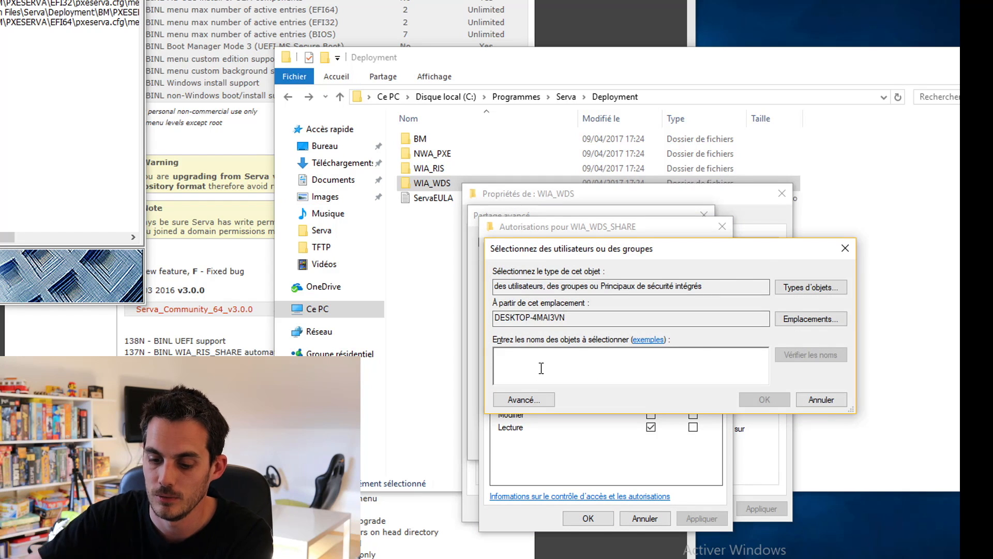
{"action": "type", "text": "deplo"}
{"action": "key", "text": "Return"}
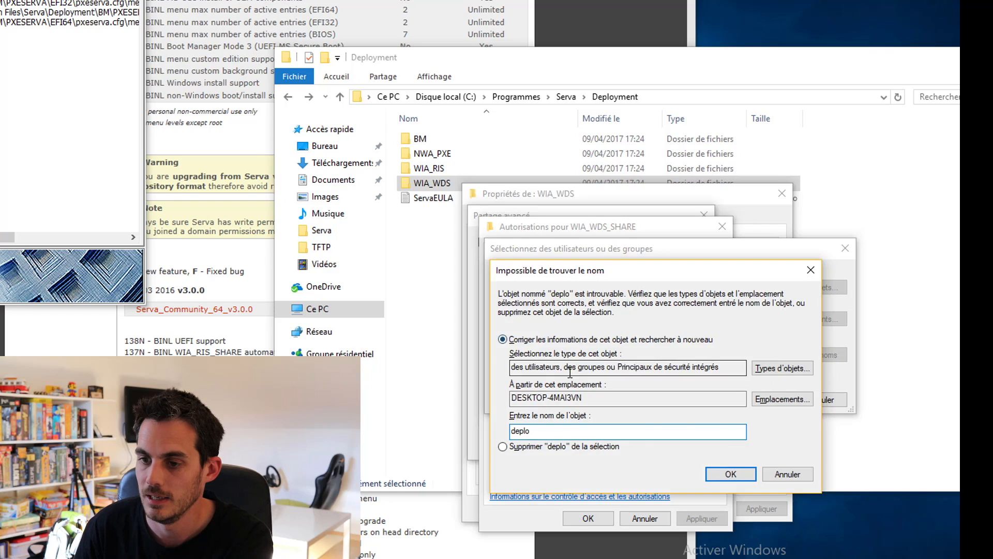
{"action": "key", "text": "Escape"}
{"action": "key", "text": "BackSpace"}
{"action": "key", "text": "Return"}
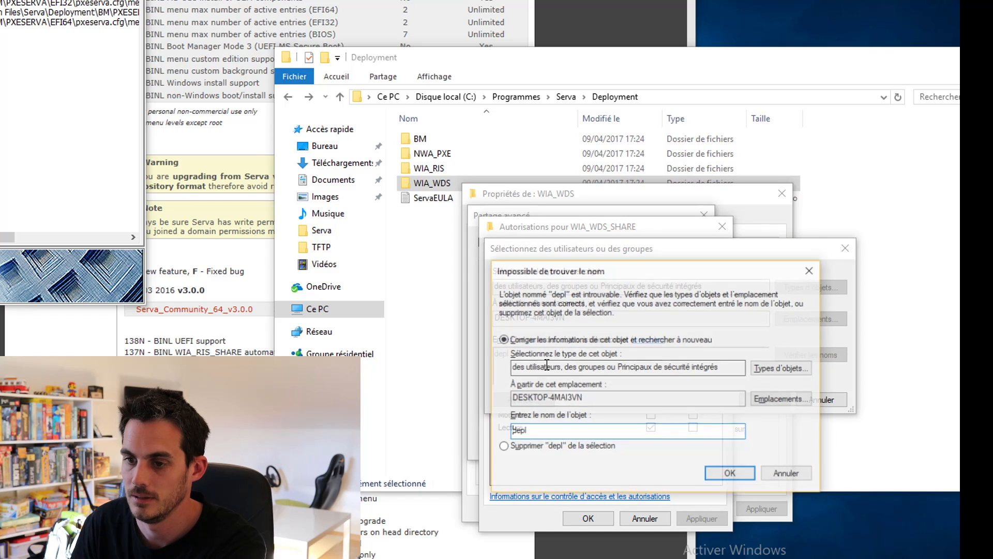
{"action": "key", "text": "Escape"}
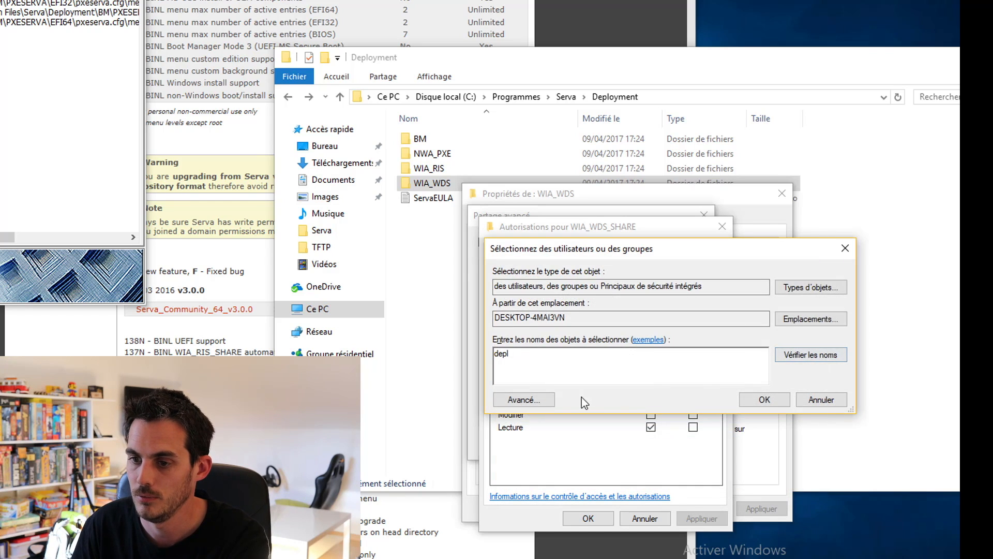
{"action": "key", "text": "Escape"}
Find the deploy account through an advanced search, add it to the WIA_WDS_SHARE permissions with read access, and apply the sharing settings.
{"action": "left_click", "coordinate": [644, 362]}
{"action": "left_click", "coordinate": [547, 392]}
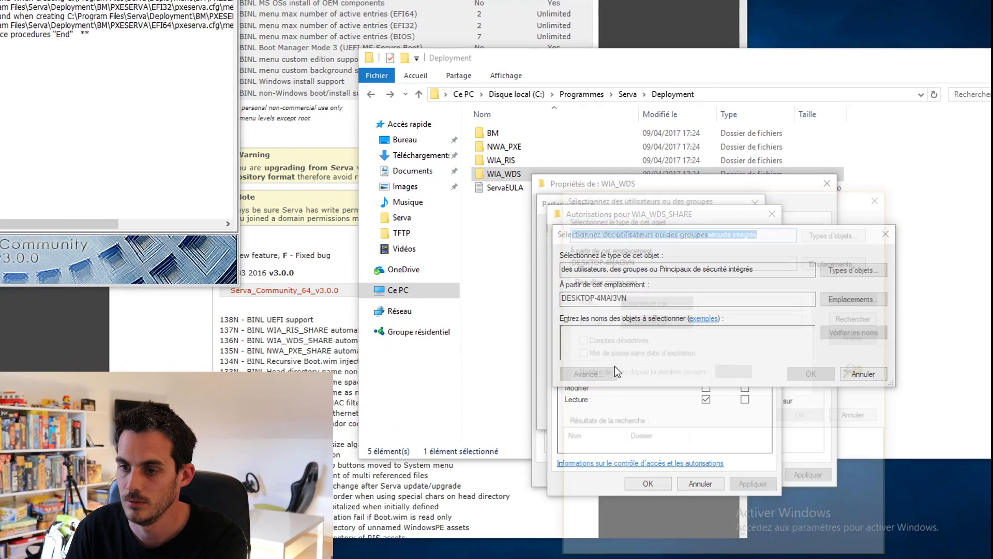
{"action": "left_click", "coordinate": [802, 340]}
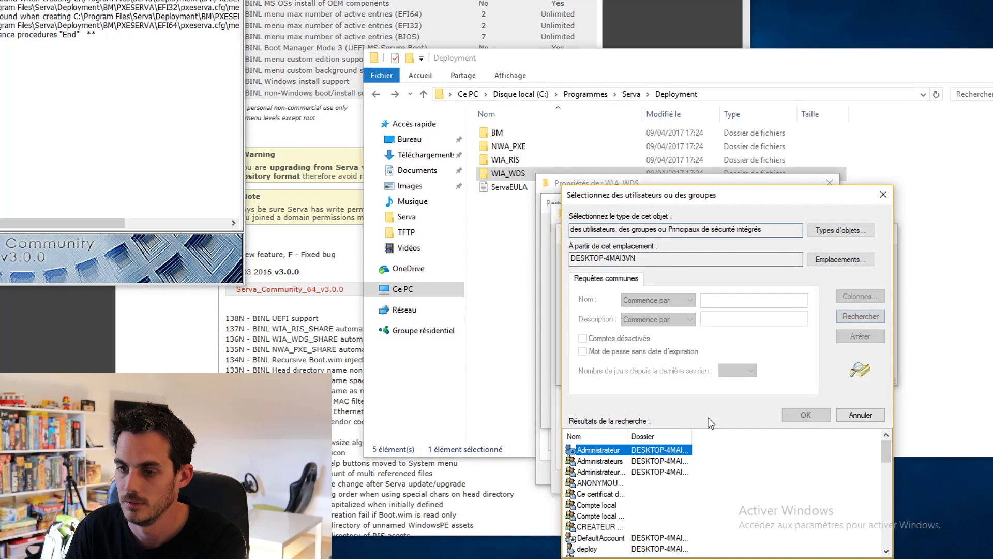
{"action": "double_click", "coordinate": [595, 549]}
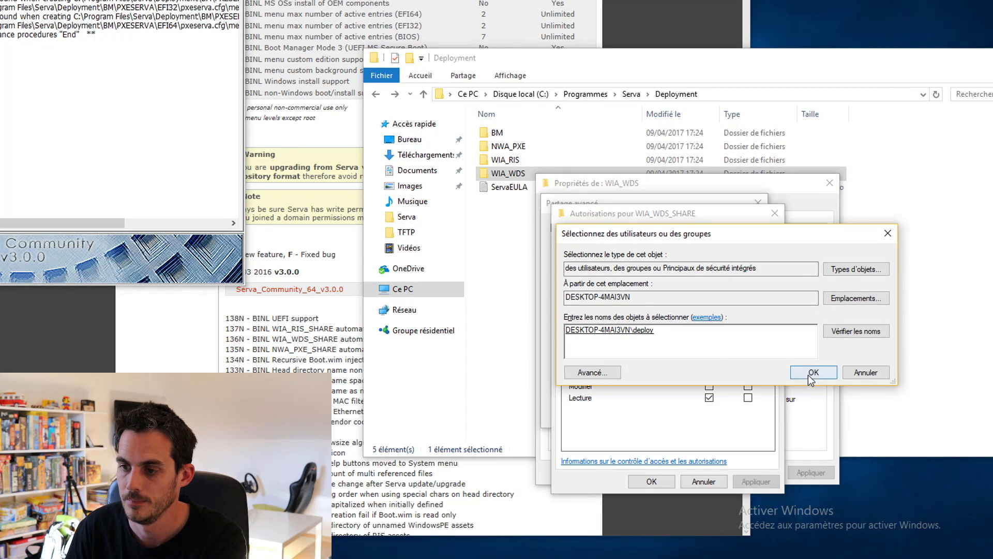
{"action": "left_click", "coordinate": [812, 372]}
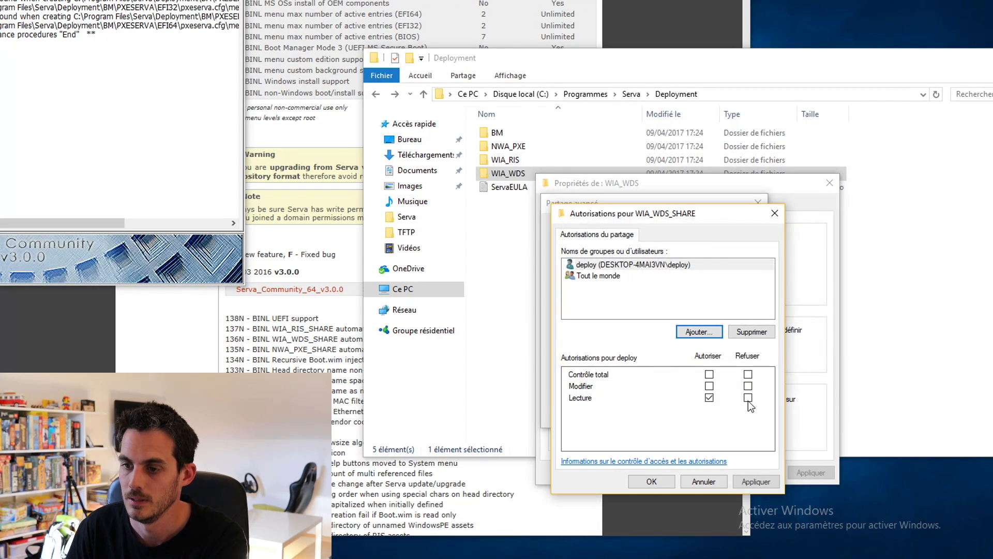
{"action": "left_click", "coordinate": [754, 481]}
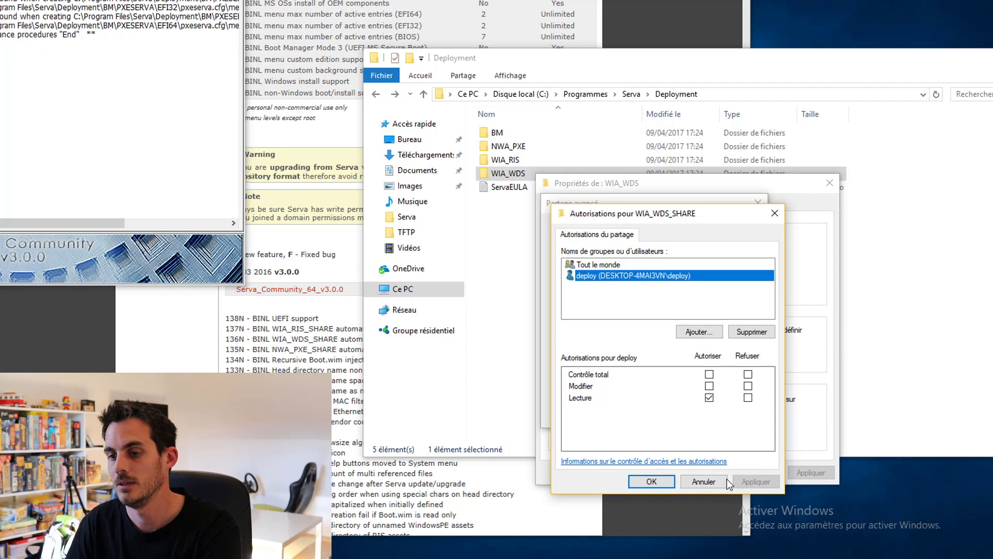
{"action": "left_click", "coordinate": [652, 479]}
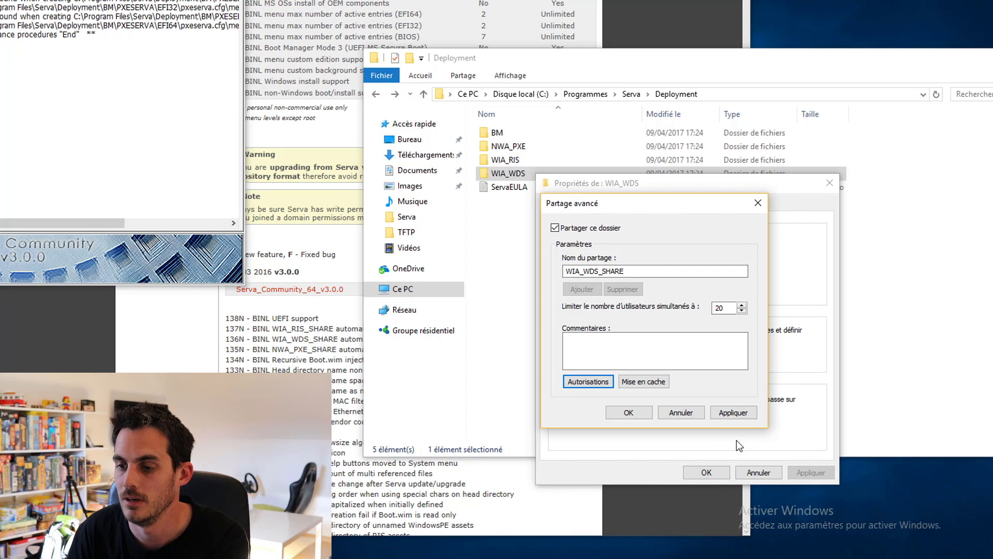
{"action": "left_click", "coordinate": [733, 412]}
{"action": "left_click", "coordinate": [629, 412]}
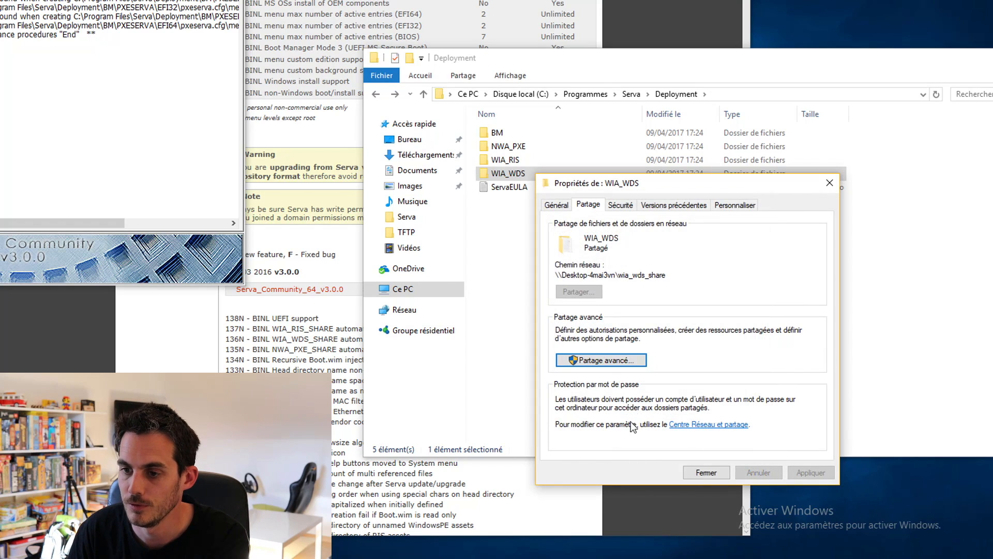
{"action": "left_click", "coordinate": [724, 472]}
Copy the Windows10_1703 folder from Documents into the WIA_WDS folder inside Serva's Deployment folder.
{"action": "double_click", "coordinate": [506, 174]}
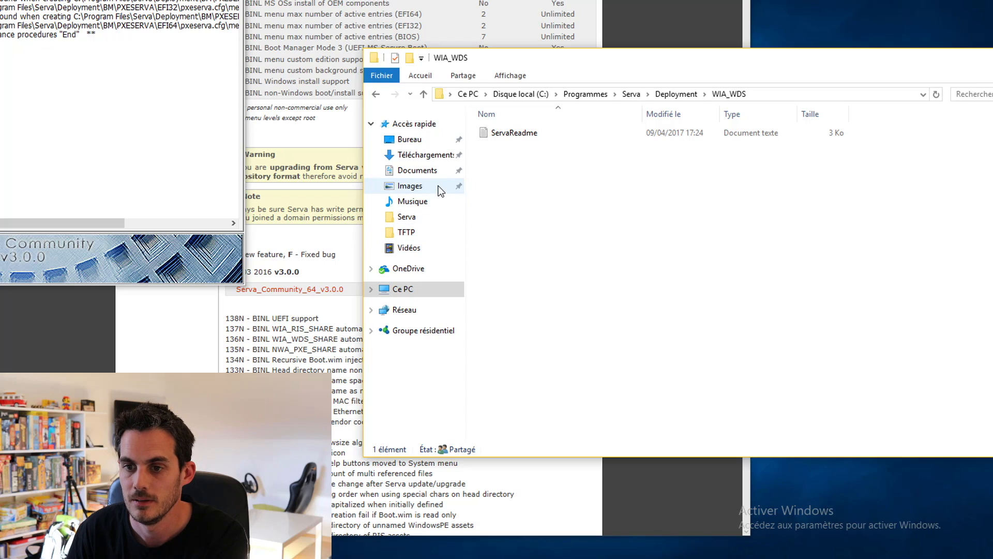
{"action": "left_click", "coordinate": [417, 170]}
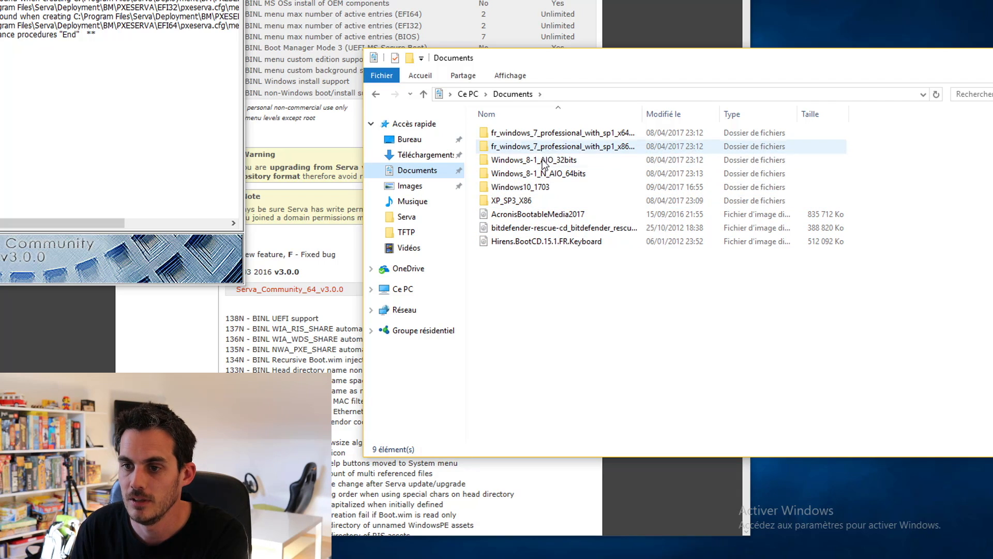
{"action": "double_click", "coordinate": [523, 186]}
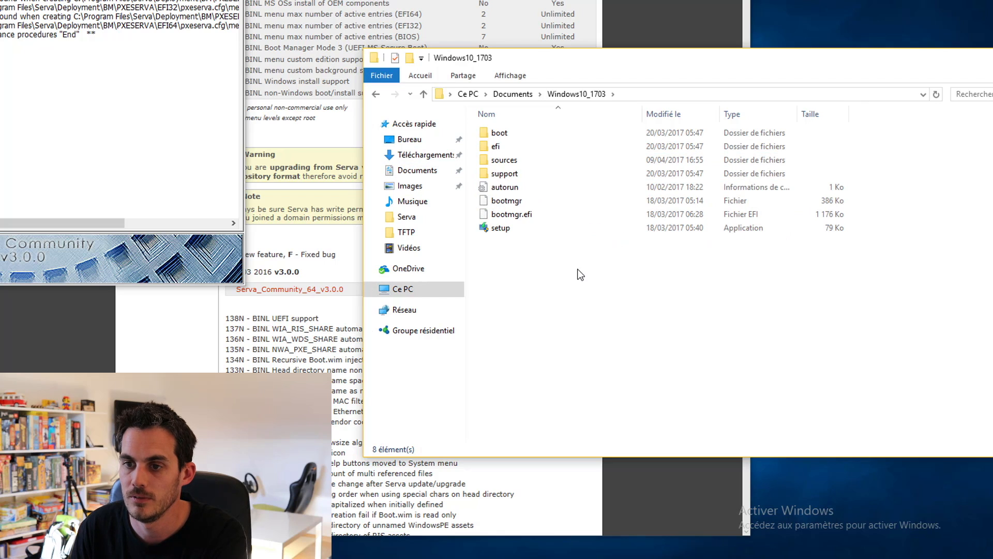
{"action": "key", "text": "BackSpace"}
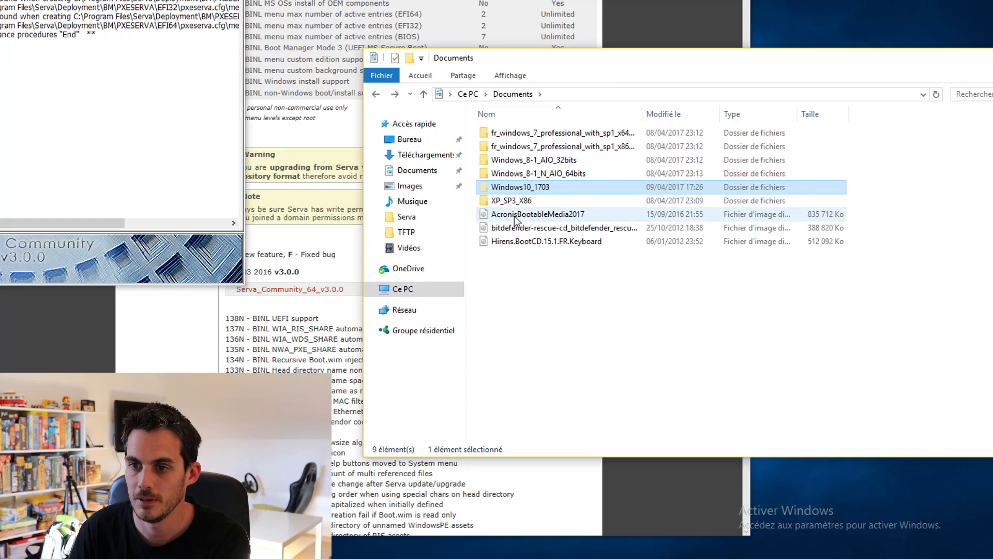
{"action": "left_click", "coordinate": [402, 289]}
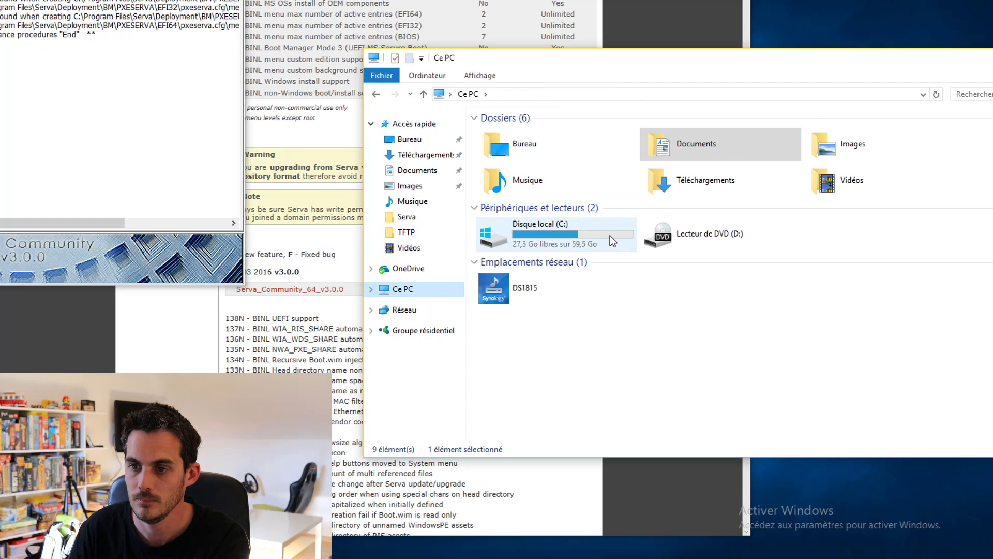
{"action": "double_click", "coordinate": [612, 240]}
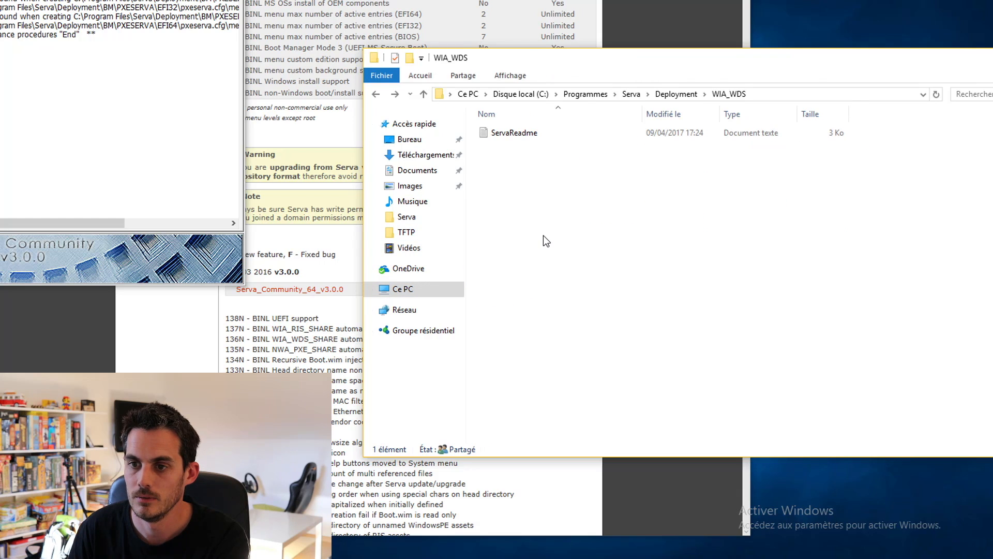
{"action": "left_click", "coordinate": [676, 94]}
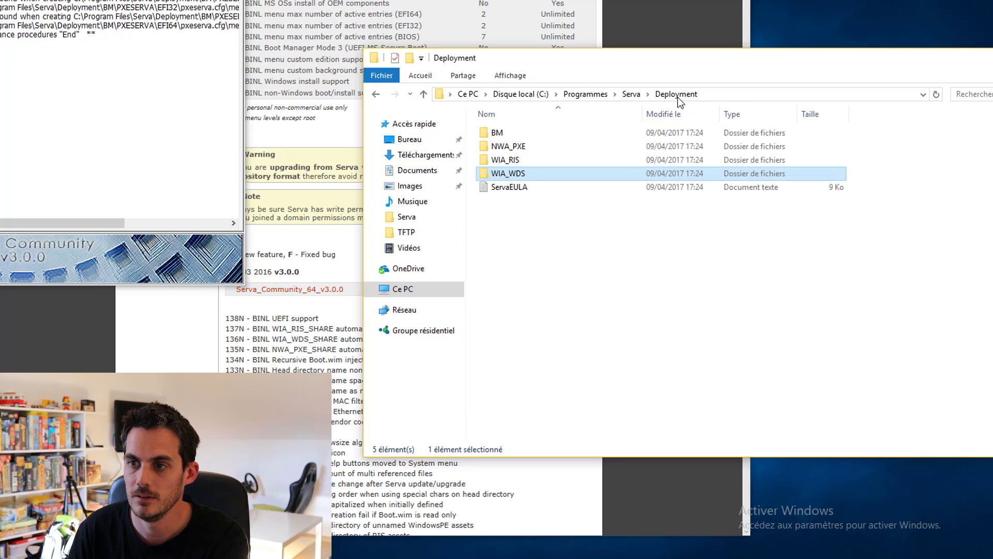
{"action": "double_click", "coordinate": [520, 176]}
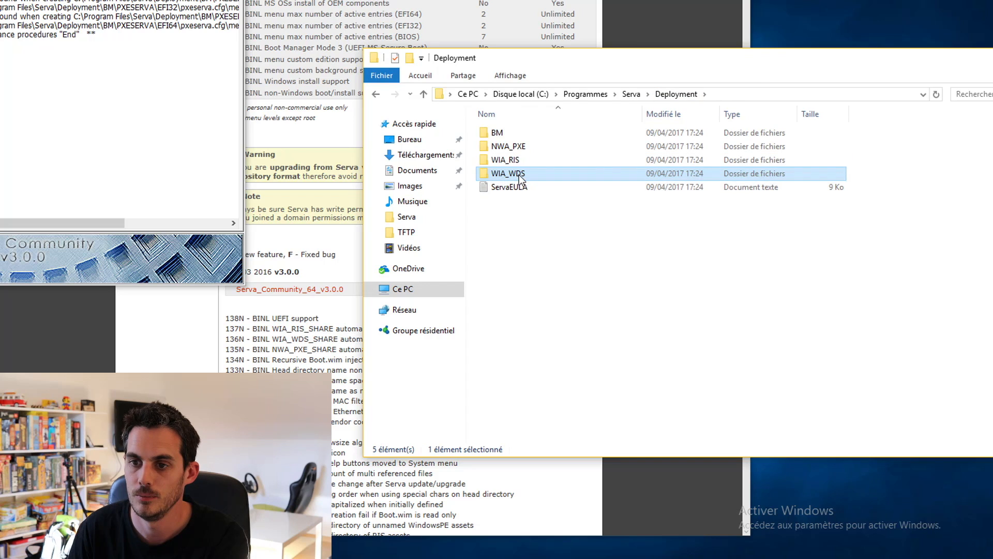
{"action": "key", "text": "ctrl+v"}
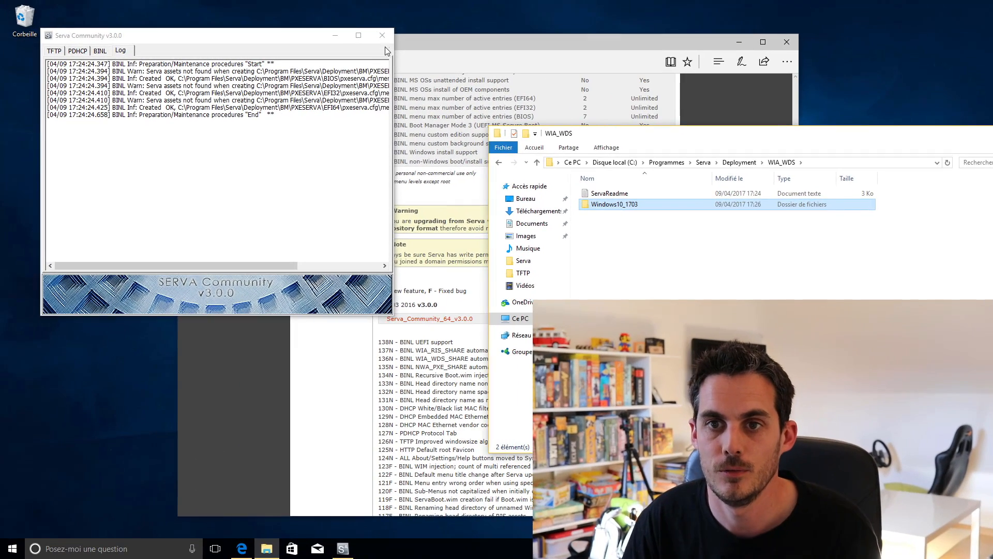
Close Serva, minimize the browser, and restart Serva64 from the Serva program folder.
{"action": "left_click", "coordinate": [382, 36]}
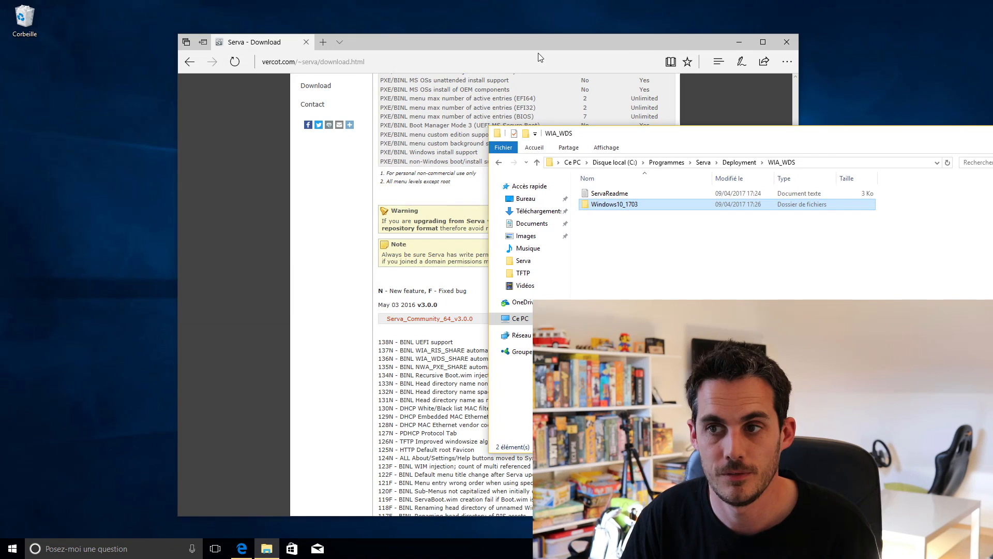
{"action": "left_click", "coordinate": [738, 42]}
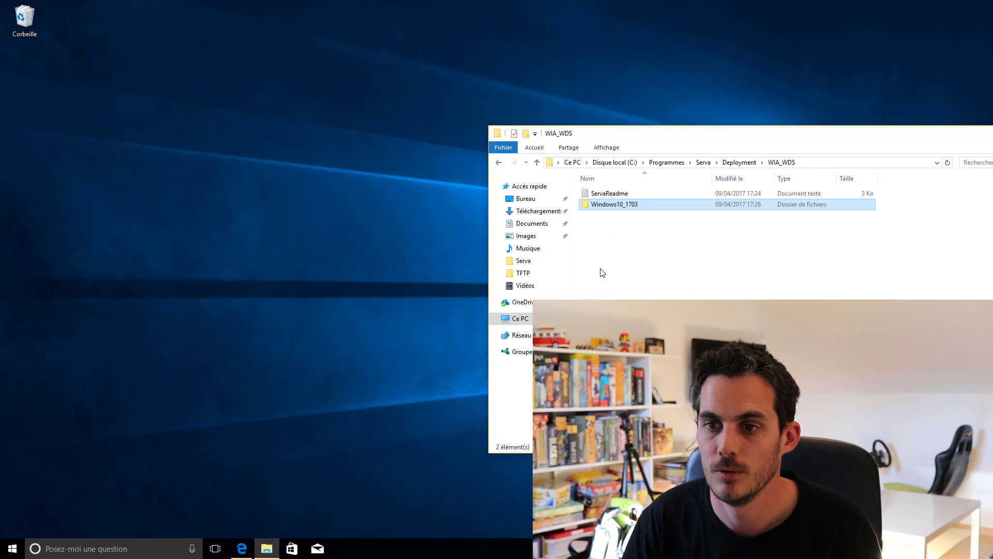
{"action": "left_click", "coordinate": [702, 162]}
{"action": "double_click", "coordinate": [615, 226]}
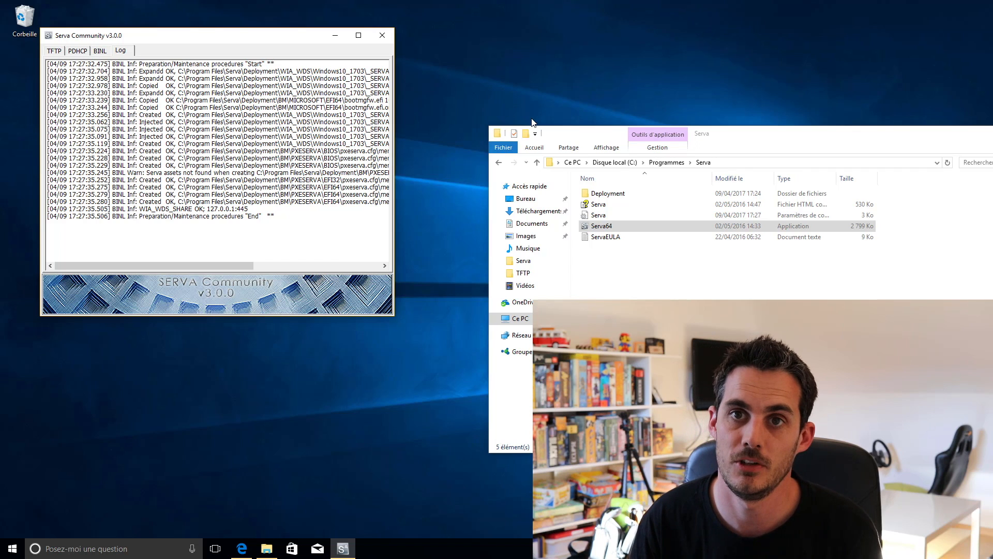
Switch to VMware Workstation, power on the Windows 10 x64 (2) virtual machine, and bring up its boot menu.
{"action": "mouse_move", "coordinate": [577, 4]}
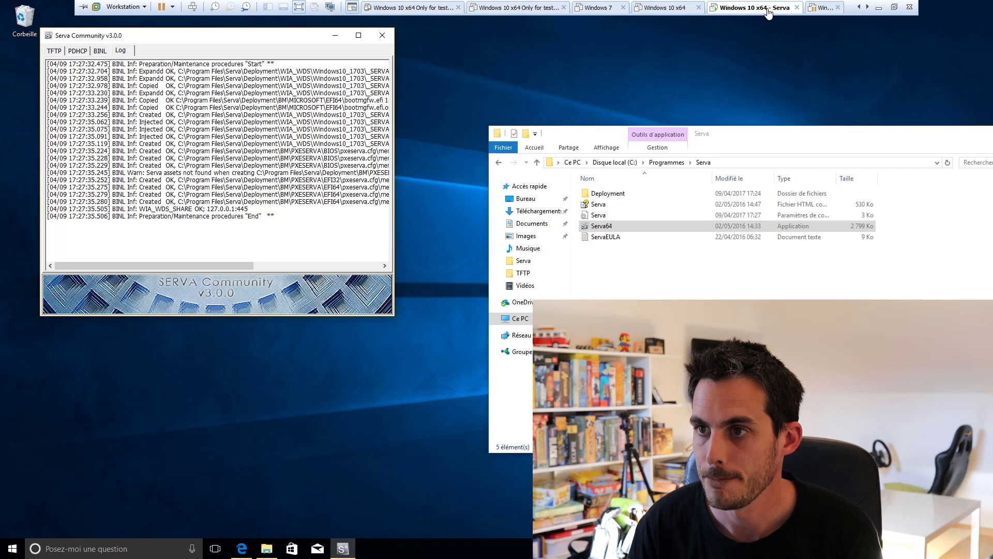
{"action": "left_click", "coordinate": [812, 9]}
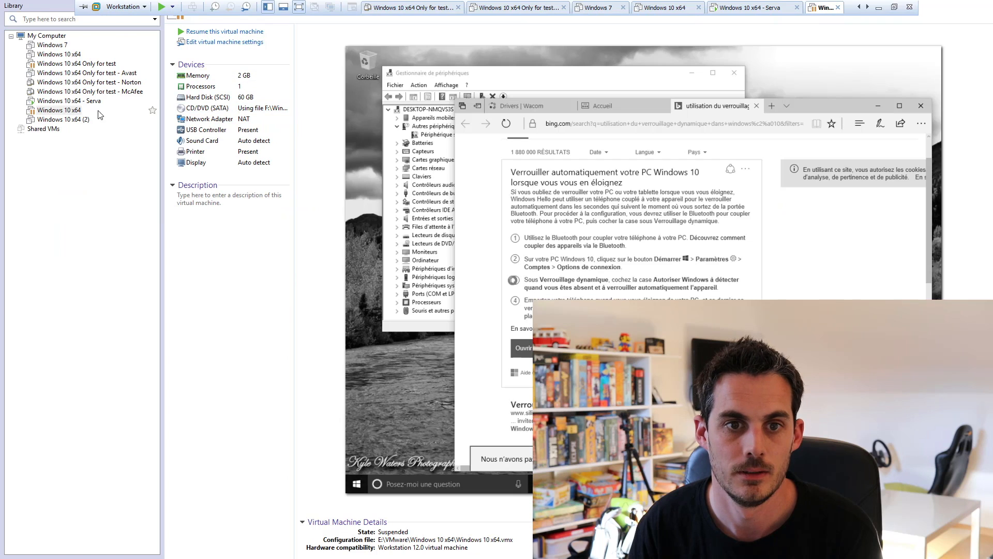
{"action": "left_click", "coordinate": [63, 119]}
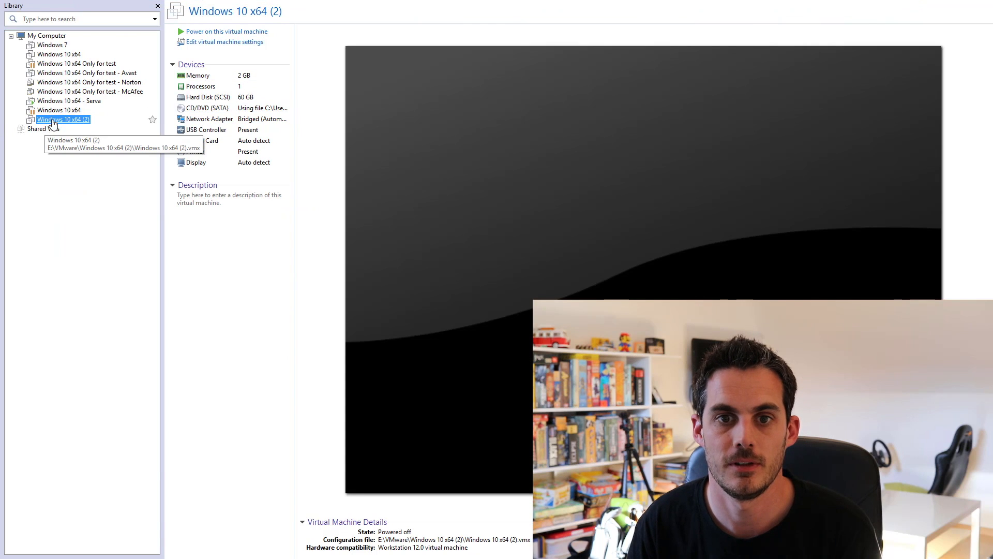
{"action": "left_click", "coordinate": [222, 32]}
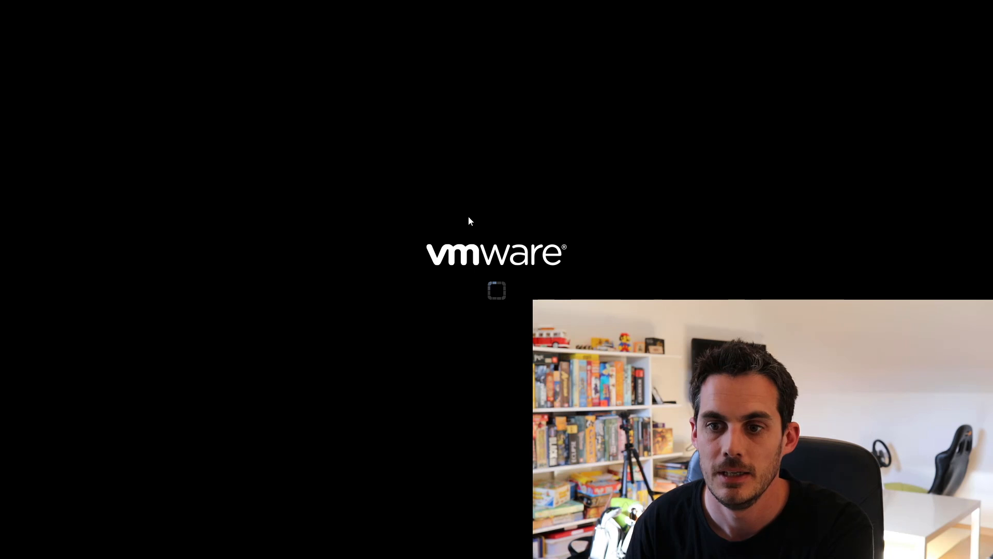
{"action": "left_click", "coordinate": [481, 274]}
{"action": "key", "text": "Escape"}
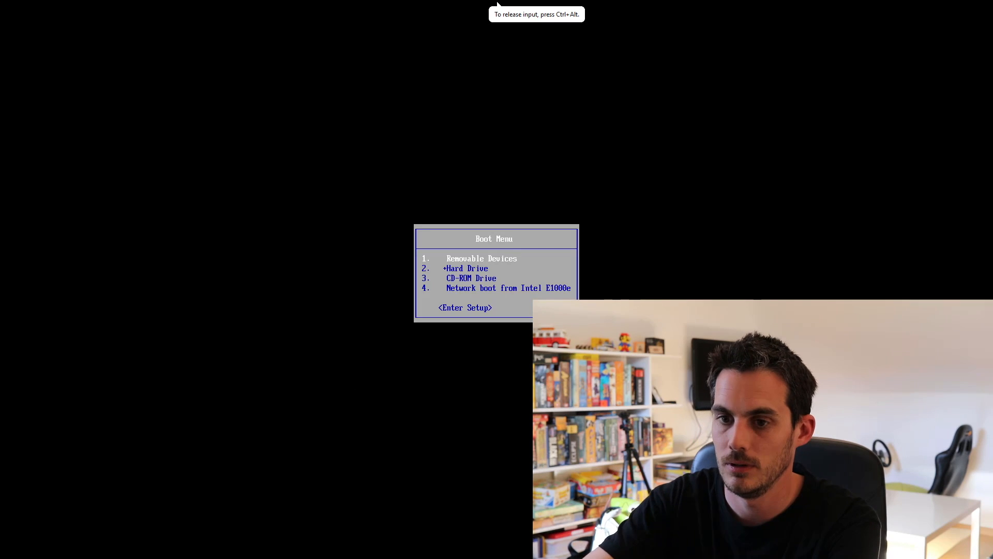
Boot the virtual machine from the network with Intel E1000e and start the Windows 10, AMD64 entry in Serva's boot menu.
{"action": "key", "text": "Up"}
{"action": "key", "text": "Return"}
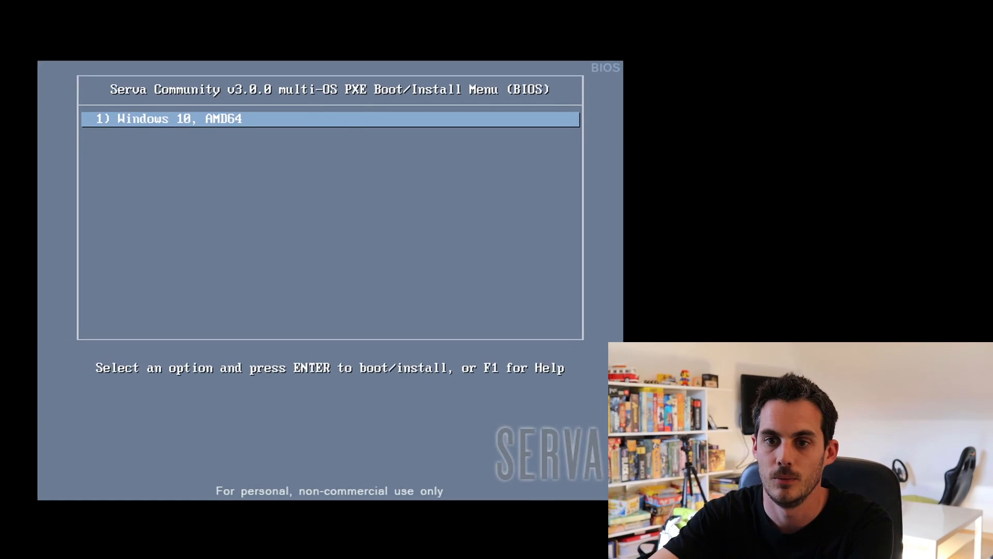
{"action": "key", "text": "Return"}
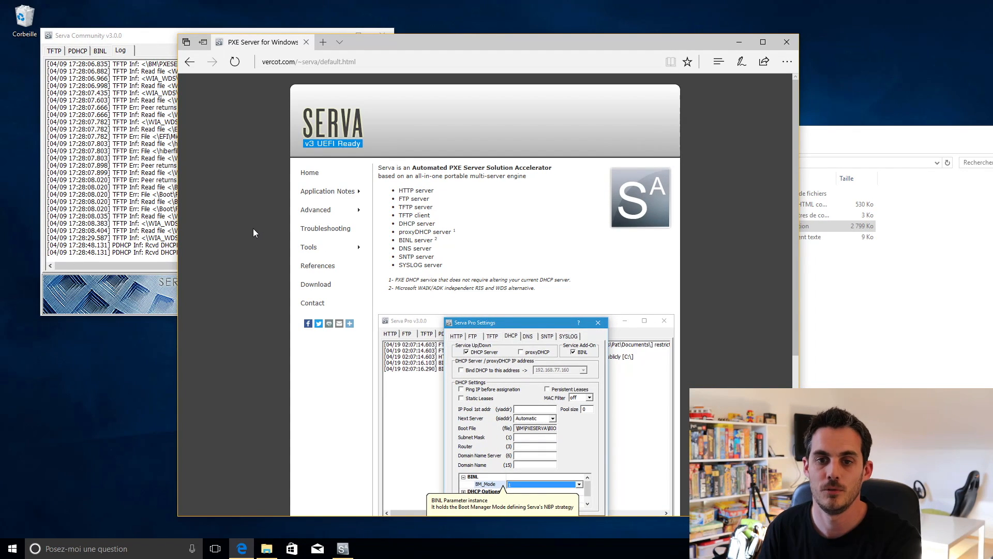
Switch to the Serva website, open the 03 Non-Windows PXE/BINL application note, and look through its Linux distribution sections.
{"action": "mouse_move", "coordinate": [338, 197]}
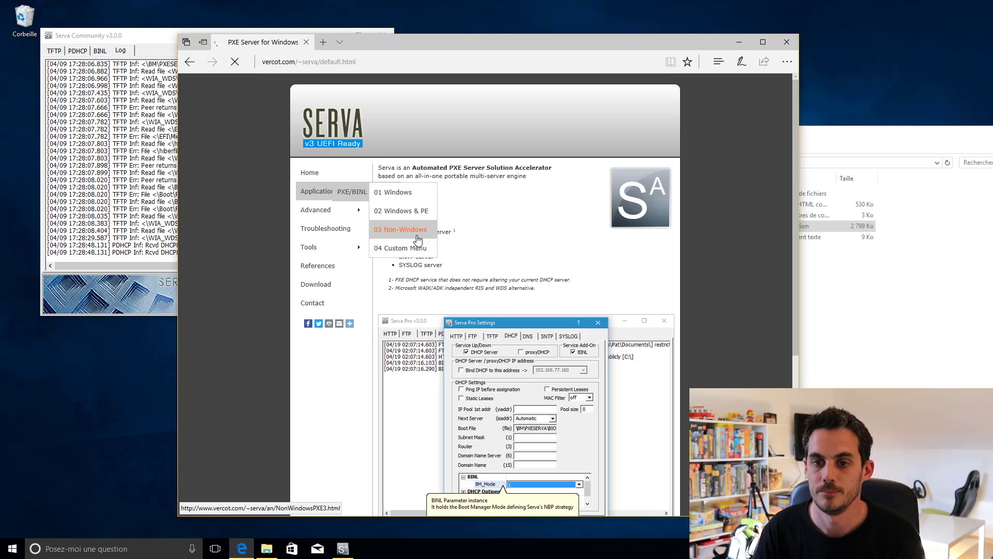
{"action": "left_click", "coordinate": [418, 240]}
{"action": "scroll", "coordinate": [424, 248], "scroll_direction": "down", "scroll_amount": 15}
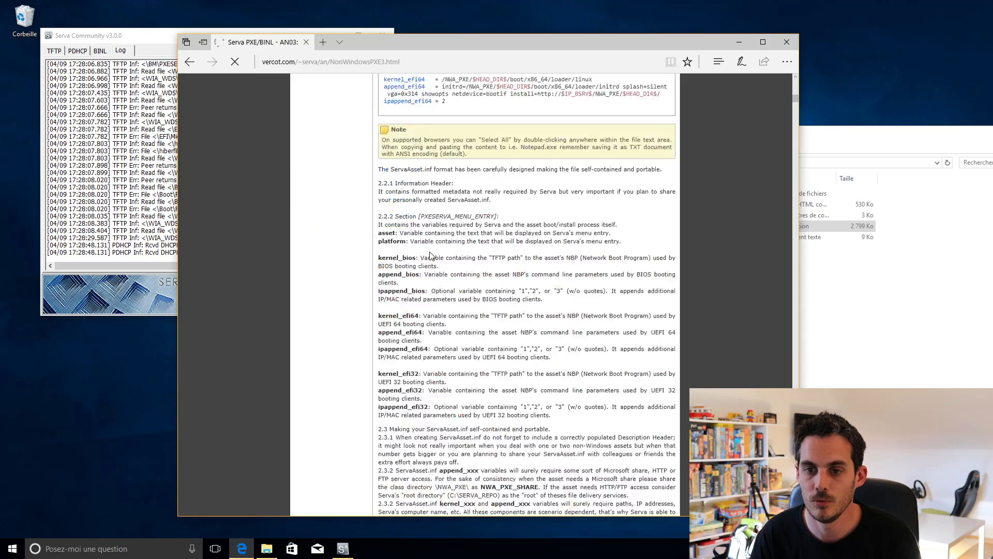
{"action": "scroll", "coordinate": [428, 253], "scroll_direction": "down", "scroll_amount": 15}
{"action": "scroll", "coordinate": [425, 250], "scroll_direction": "up", "scroll_amount": 4}
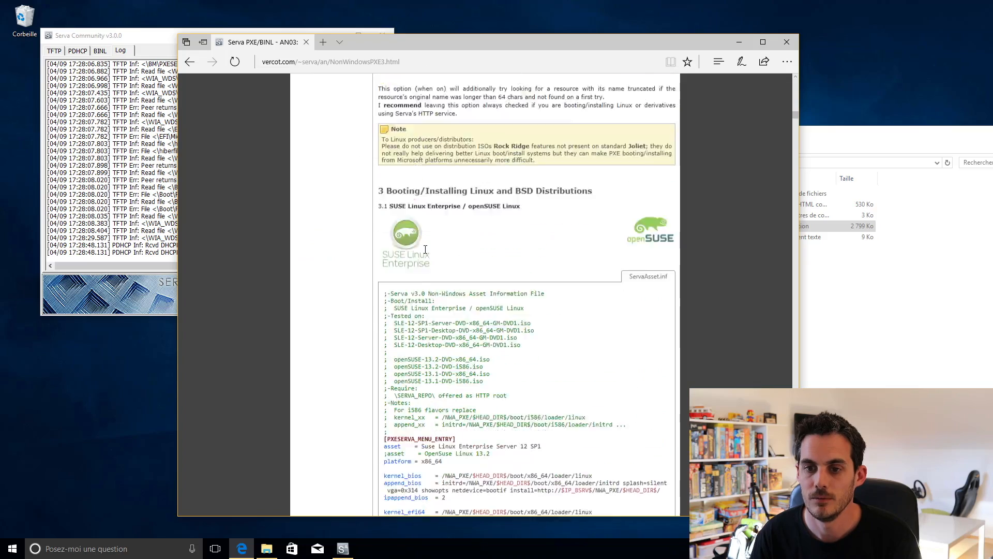
{"action": "scroll", "coordinate": [425, 249], "scroll_direction": "up", "scroll_amount": 1}
{"action": "scroll", "coordinate": [617, 314], "scroll_direction": "down", "scroll_amount": 15}
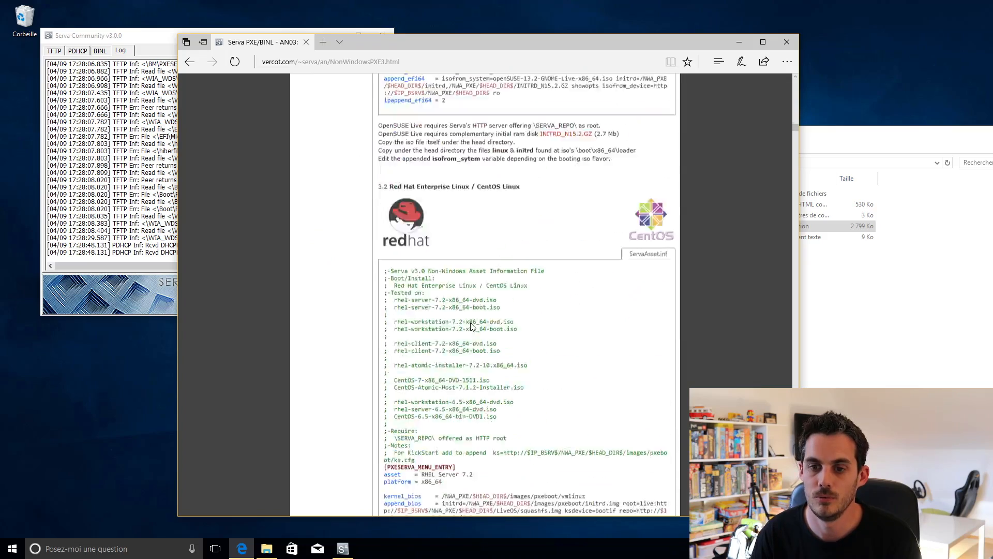
{"action": "scroll", "coordinate": [456, 292], "scroll_direction": "down", "scroll_amount": 5}
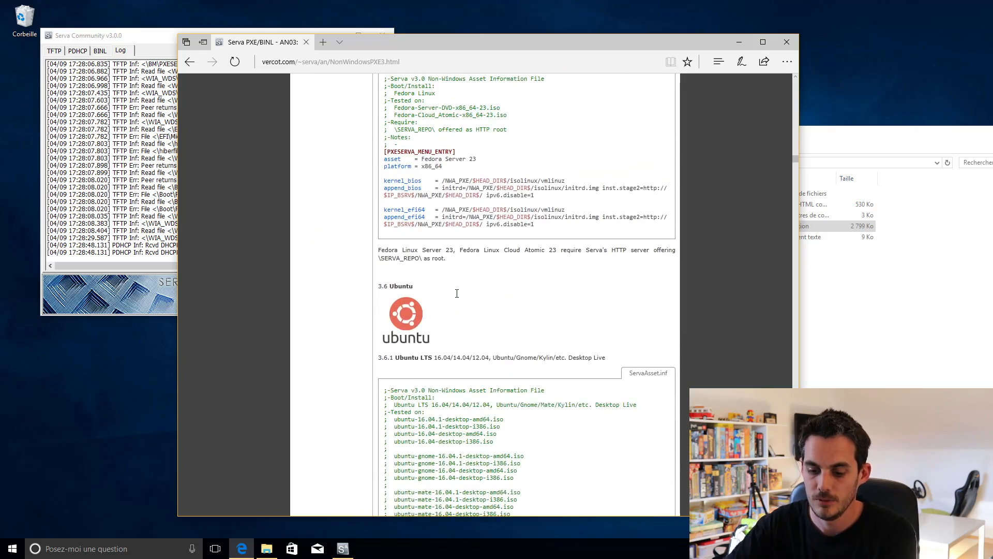
Find "hire" in the application note and select the full ServaAsset.inf text for Hiren's Boot CD.
{"action": "key", "text": "ctrl+f"}
{"action": "type", "text": "hir"}
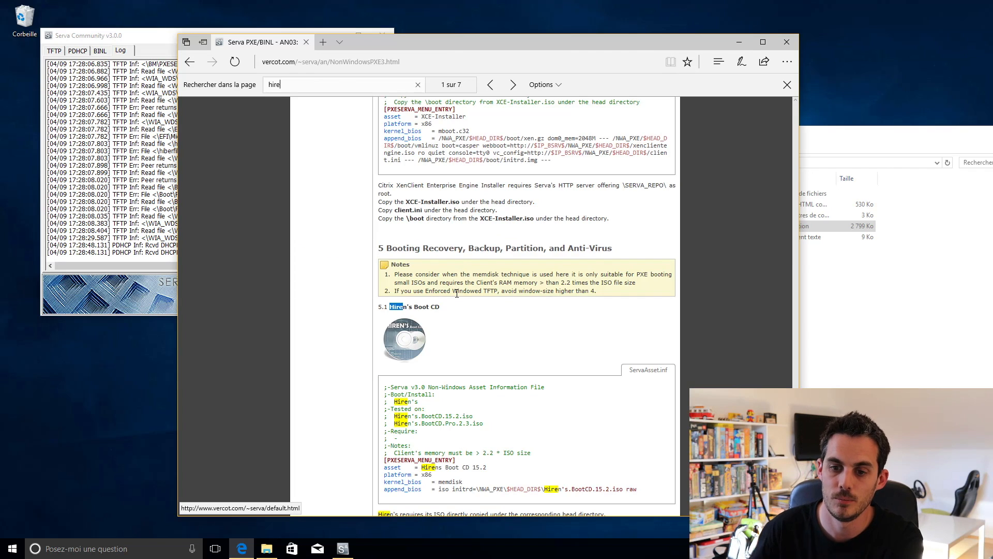
{"action": "type", "text": "e"}
{"action": "scroll", "coordinate": [457, 293], "scroll_direction": "down", "scroll_amount": 2}
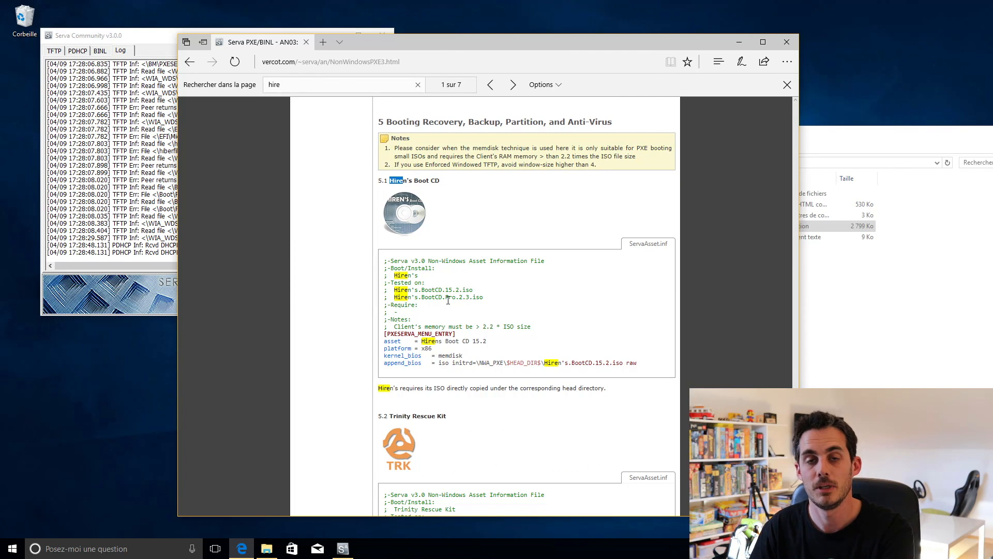
{"action": "left_click", "coordinate": [453, 342]}
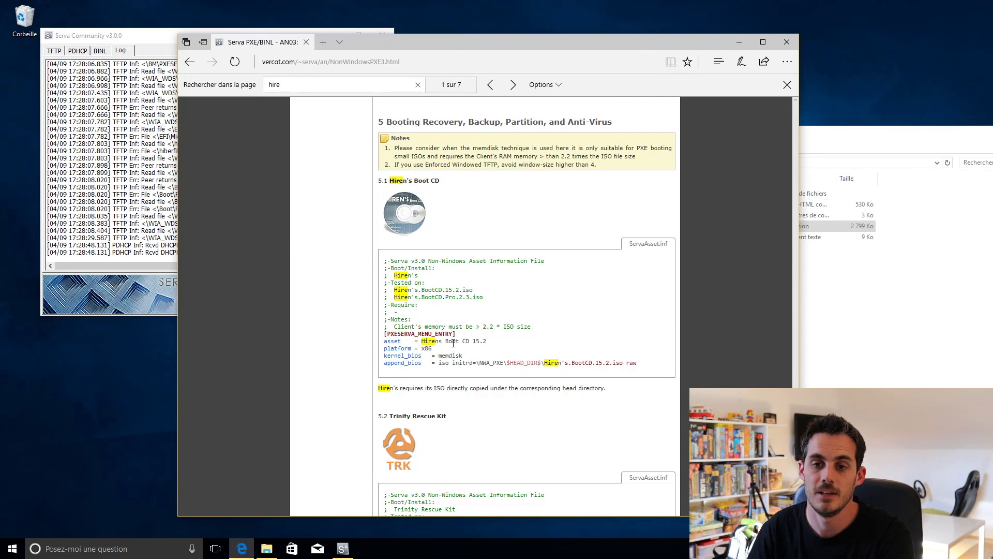
{"action": "left_click_drag", "start_coordinate": [387, 262], "coordinate": [621, 371]}
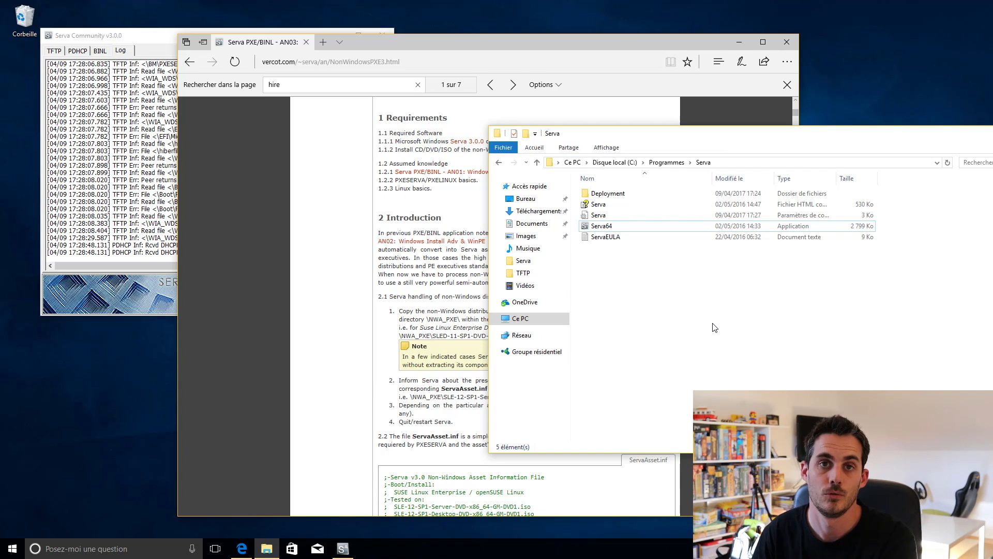
Create a new folder inside the NWA_PXE folder of Serva's Deployment folder.
{"action": "double_click", "coordinate": [627, 196]}
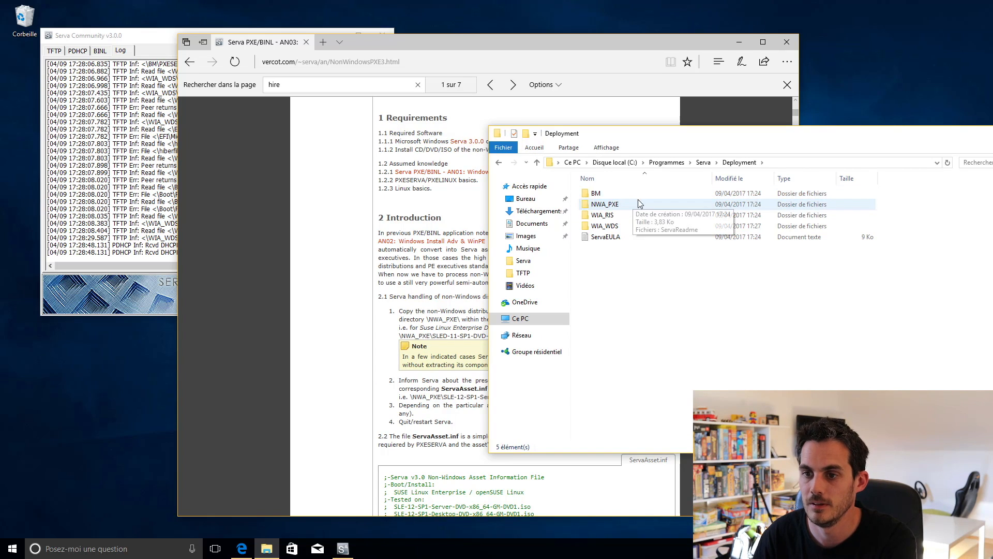
{"action": "double_click", "coordinate": [611, 208]}
{"action": "right_click", "coordinate": [603, 207]}
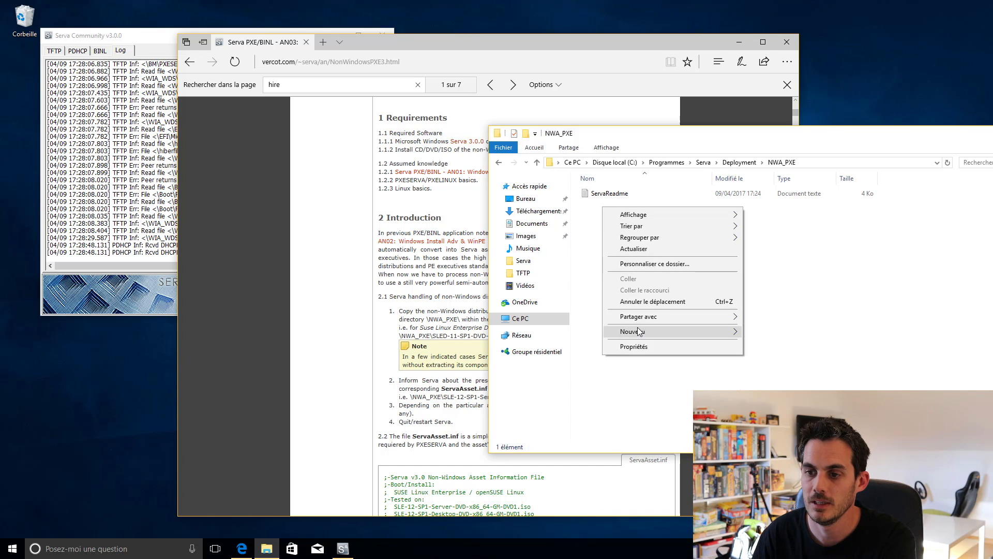
{"action": "mouse_move", "coordinate": [637, 331]}
{"action": "left_click", "coordinate": [756, 336]}
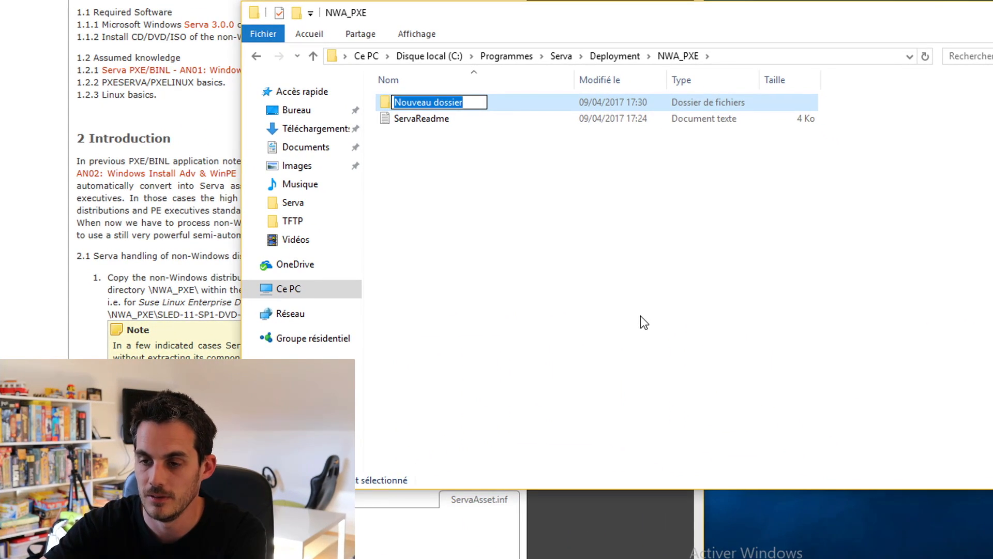
{"action": "type", "text": "Acro"}
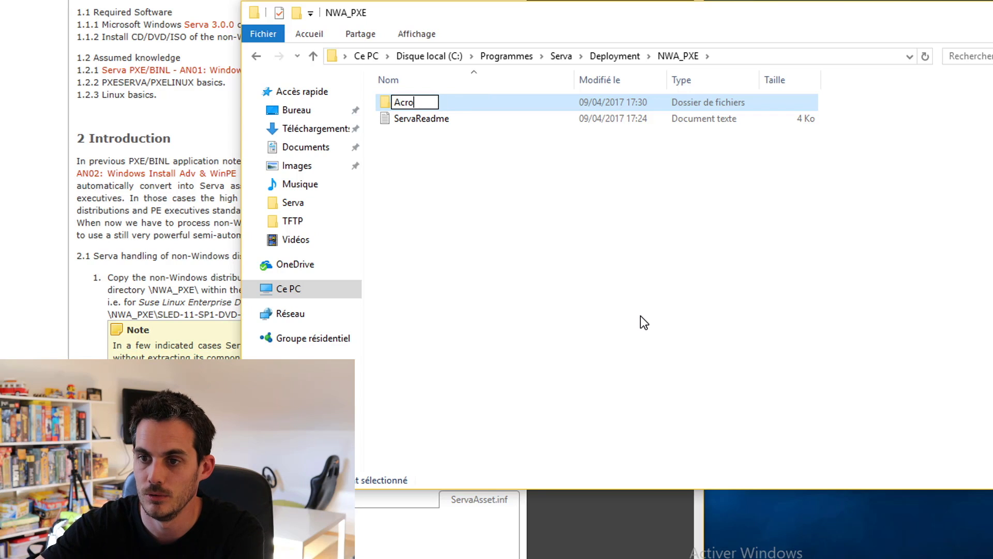
{"action": "type", "text": "nis"}
{"action": "key", "text": "BackSpace"}
{"action": "key", "text": "BackSpace"}
{"action": "key", "text": "BackSpace"}
{"action": "key", "text": "BackSpace"}
{"action": "key", "text": "BackSpace"}
{"action": "key", "text": "BackSpace"}
{"action": "key", "text": "BackSpace"}
Name the new folder Hirens and open it.
{"action": "type", "text": "H"}
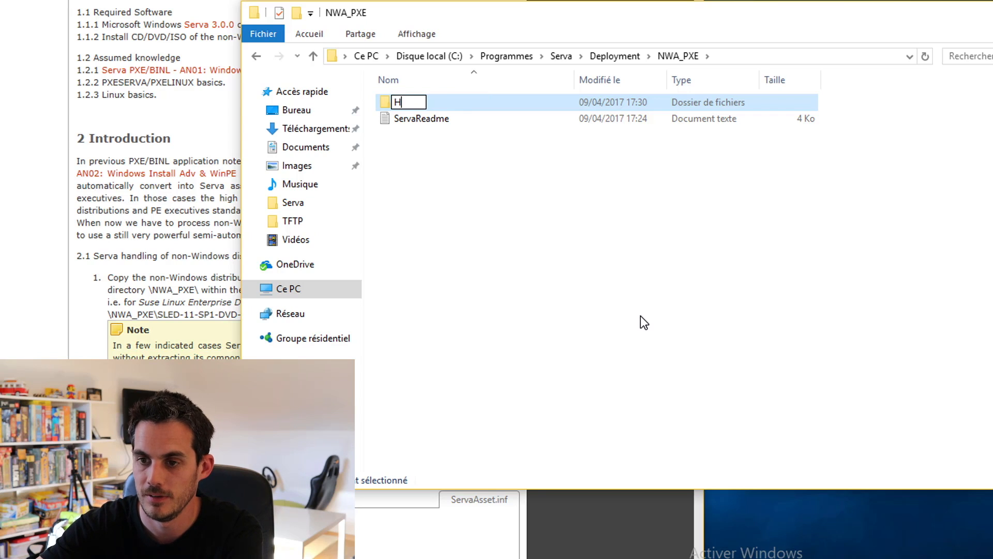
{"action": "type", "text": "iren"}
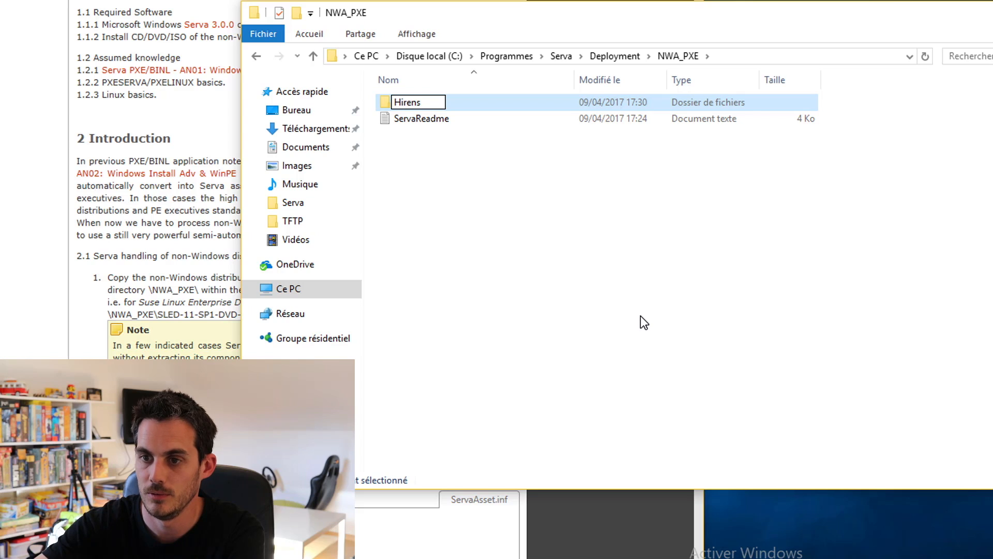
{"action": "type", "text": "s"}
{"action": "key", "text": "Return"}
{"action": "key", "text": "Return"}
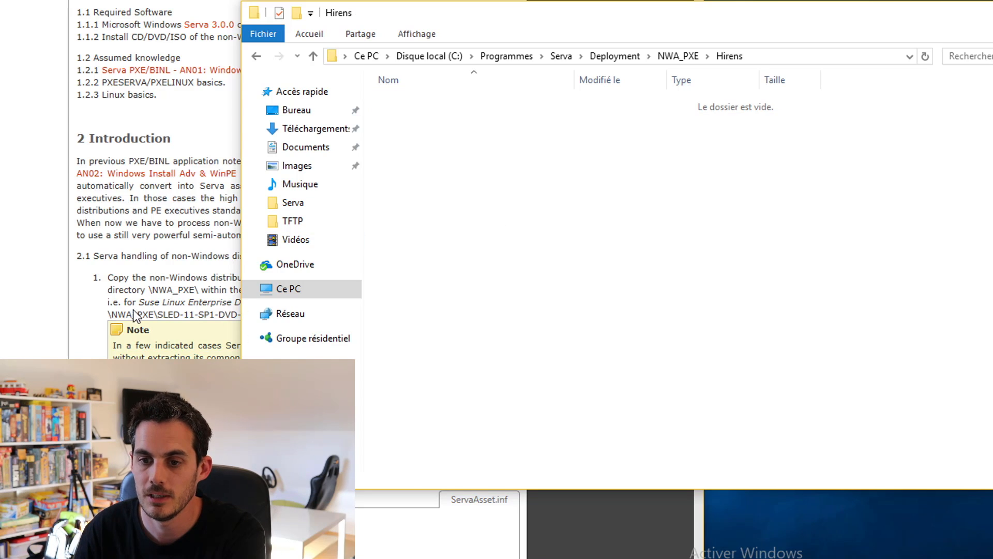
Create a text document named ServaAsset.inf in the Hirens folder.
{"action": "right_click", "coordinate": [408, 191]}
{"action": "mouse_move", "coordinate": [460, 377]}
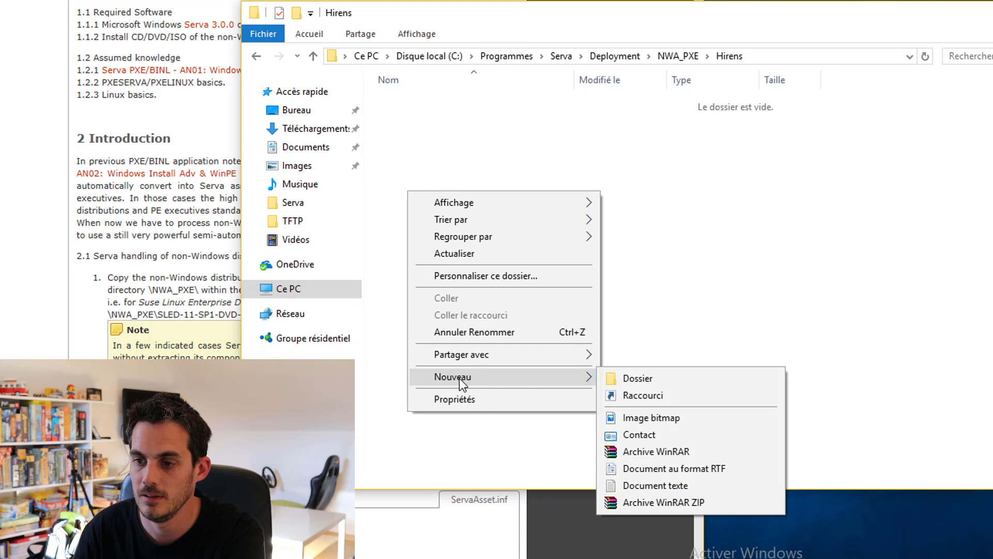
{"action": "left_click", "coordinate": [676, 486]}
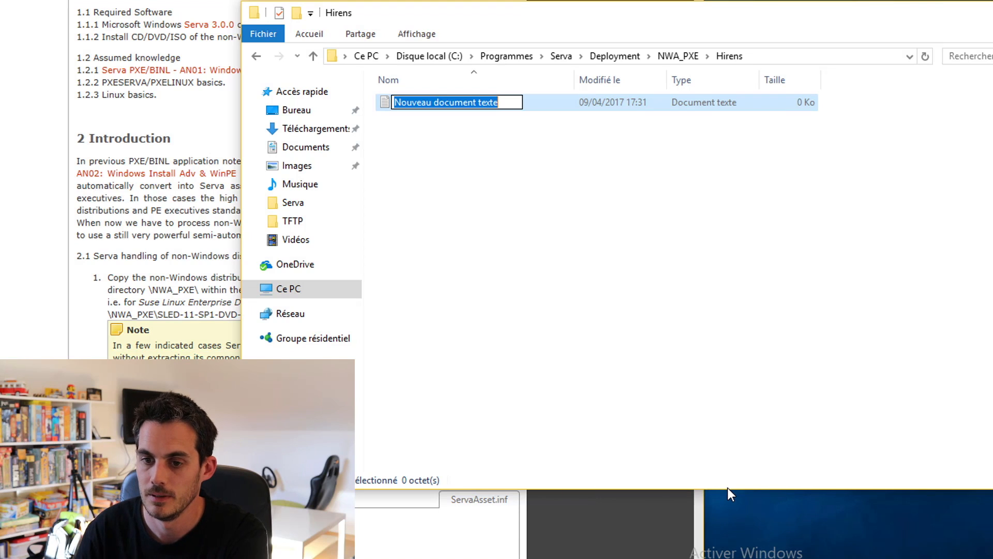
{"action": "type", "text": "ServaA"}
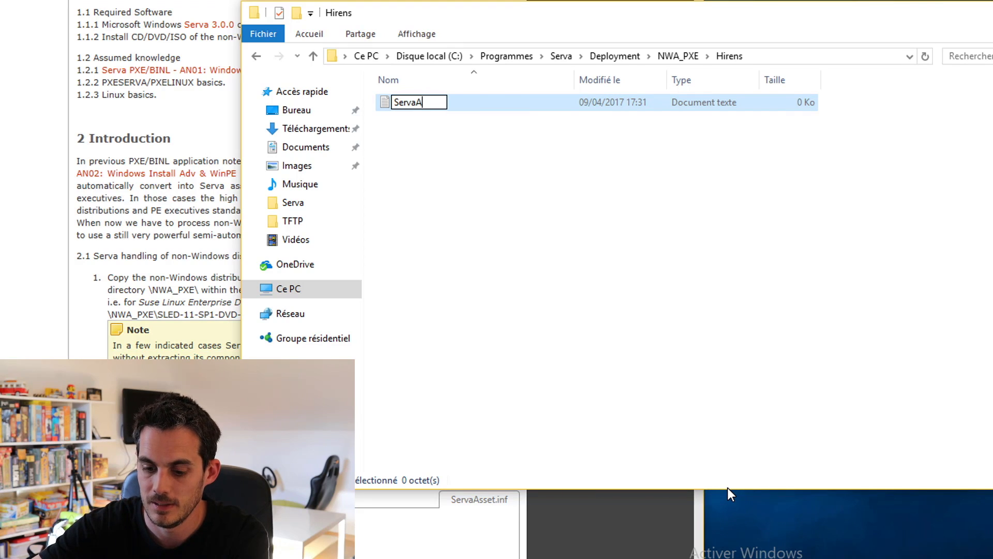
{"action": "type", "text": "sset.inf"}
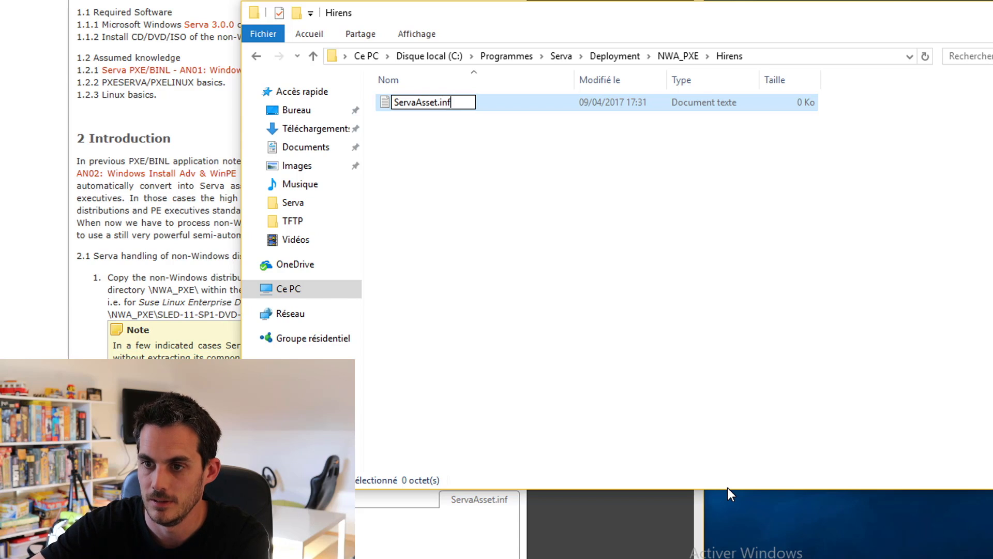
{"action": "key", "text": "Return"}
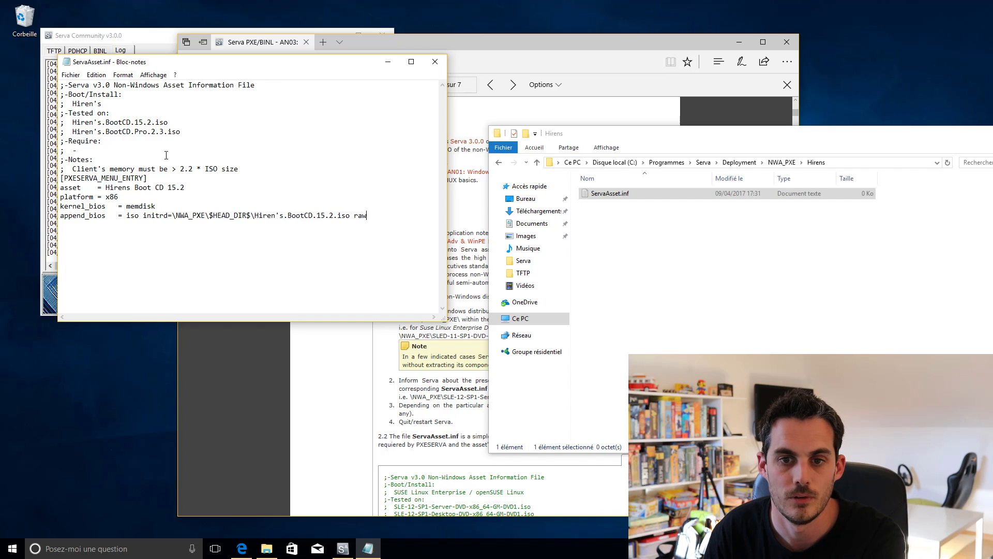
Browse the network server \\192.168.1.100 to the _ISO\Multitools folder and select the Hirens.BootCD.15.1.FR.Keyboard disk image.
{"action": "left_click", "coordinate": [647, 253]}
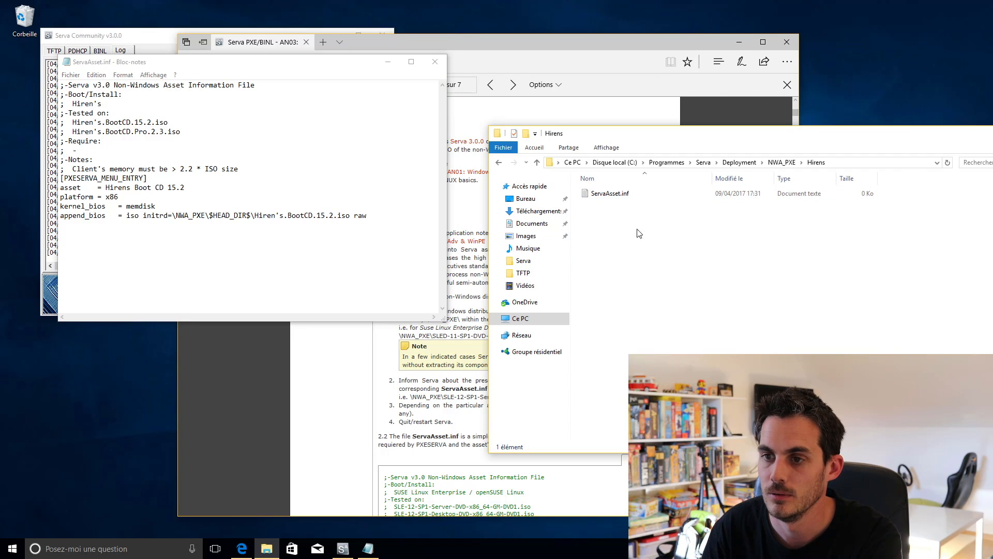
{"action": "left_click", "coordinate": [866, 165]}
{"action": "type", "text": "\\\\192.168.1.100"}
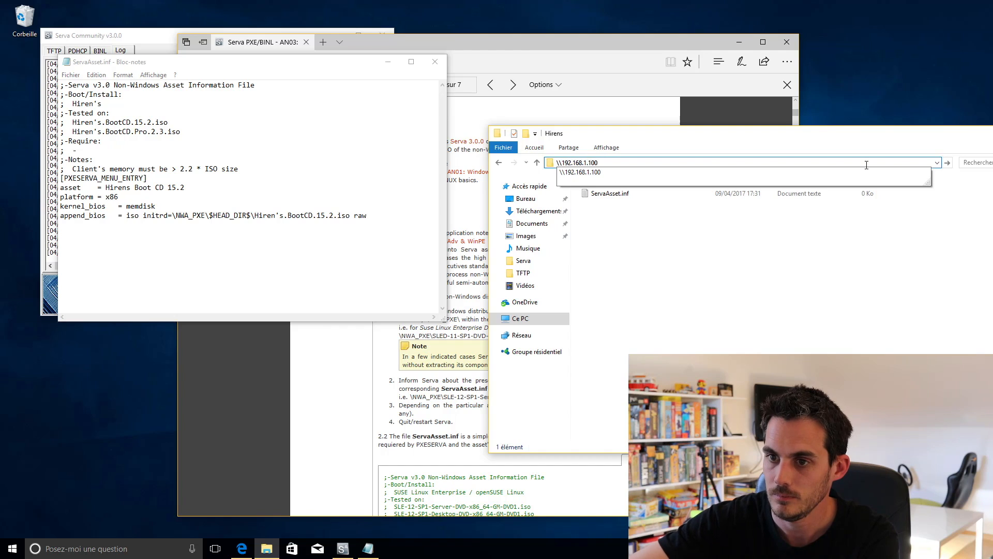
{"action": "key", "text": "Return"}
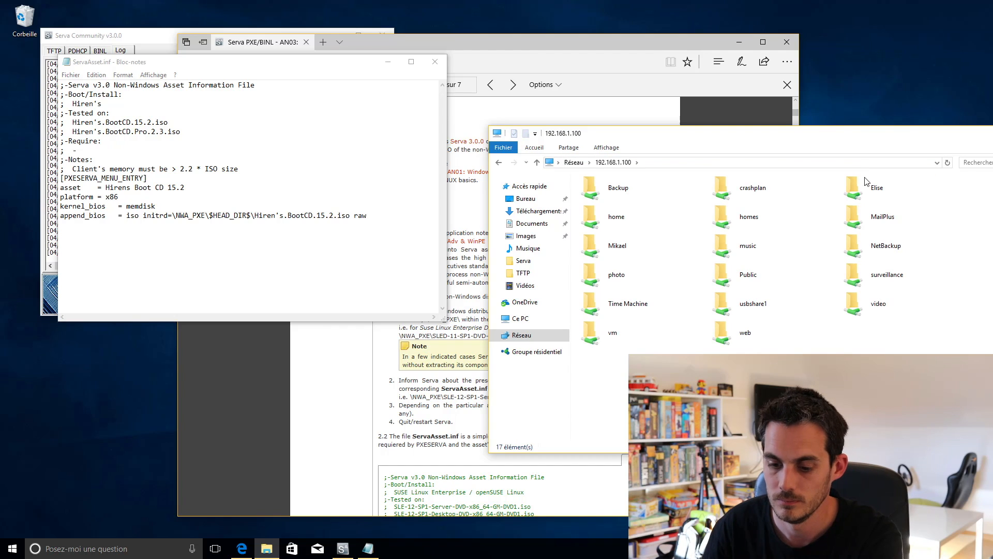
{"action": "left_click", "coordinate": [844, 227]}
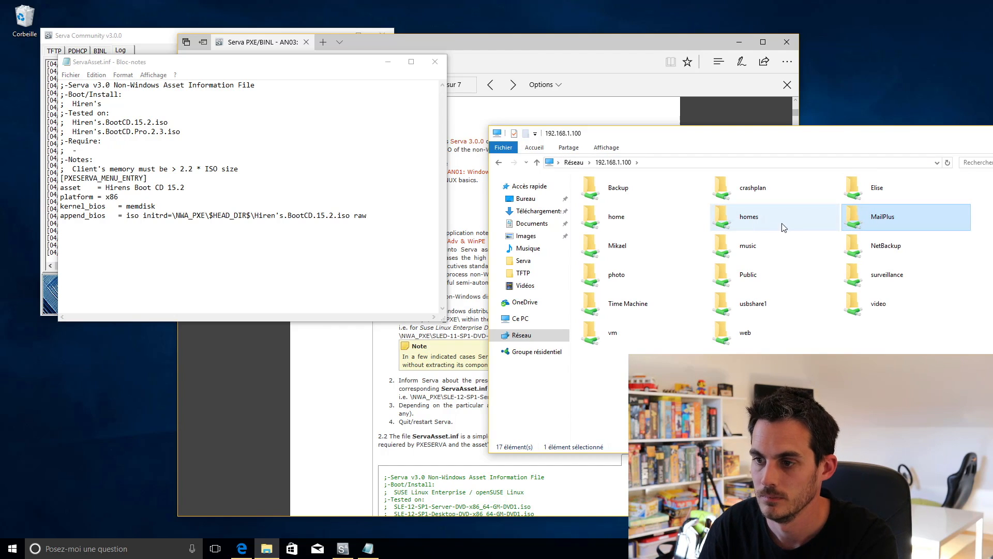
{"action": "double_click", "coordinate": [657, 237]}
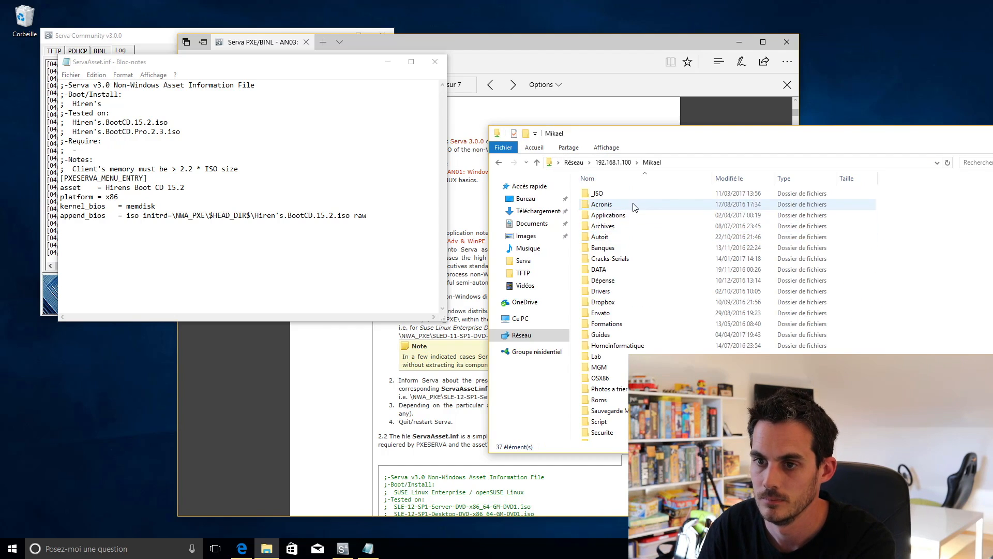
{"action": "left_click", "coordinate": [629, 193]}
{"action": "double_click", "coordinate": [628, 193]}
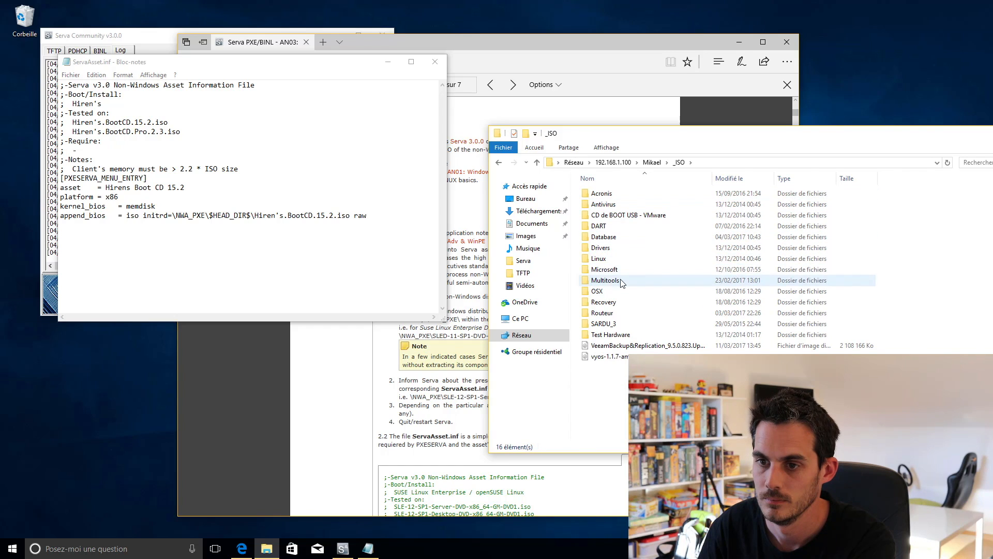
{"action": "double_click", "coordinate": [631, 281]}
{"action": "left_click", "coordinate": [647, 193]}
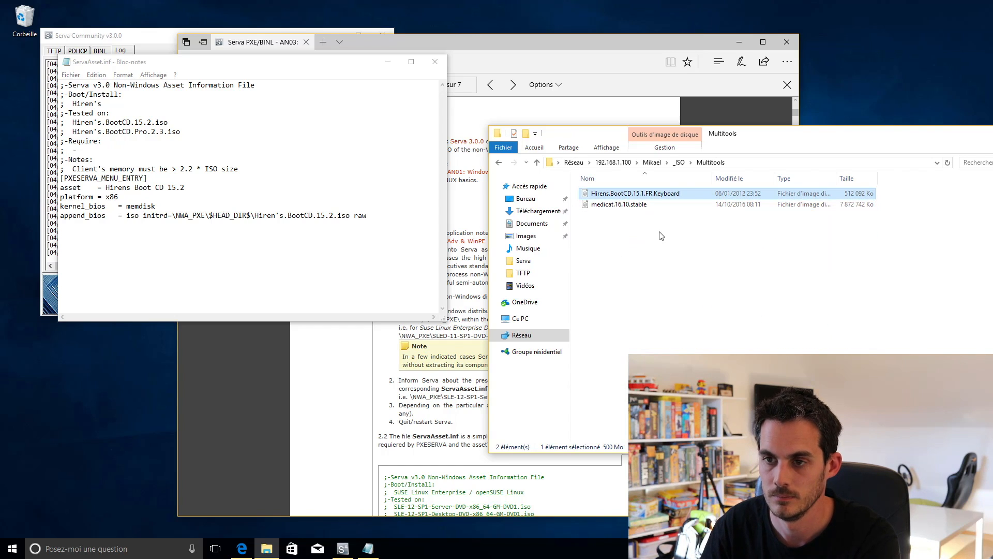
Return to the Hirens folder in NWA_PXE and paste the Hirens.BootCD.15.1.FR.Keyboard disk image there.
{"action": "key", "text": "BackSpace"}
{"action": "key", "text": "BackSpace"}
{"action": "key", "text": "BackSpace"}
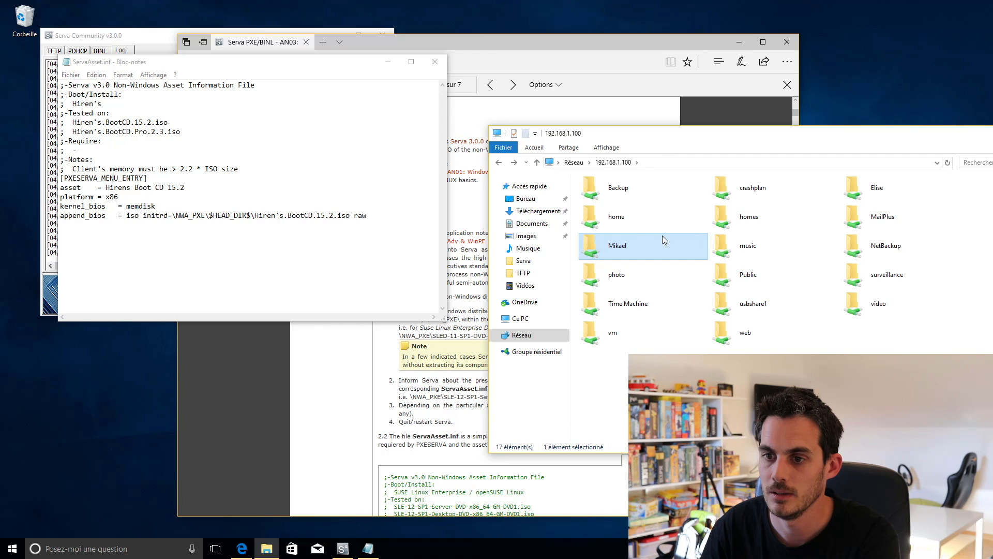
{"action": "key", "text": "BackSpace"}
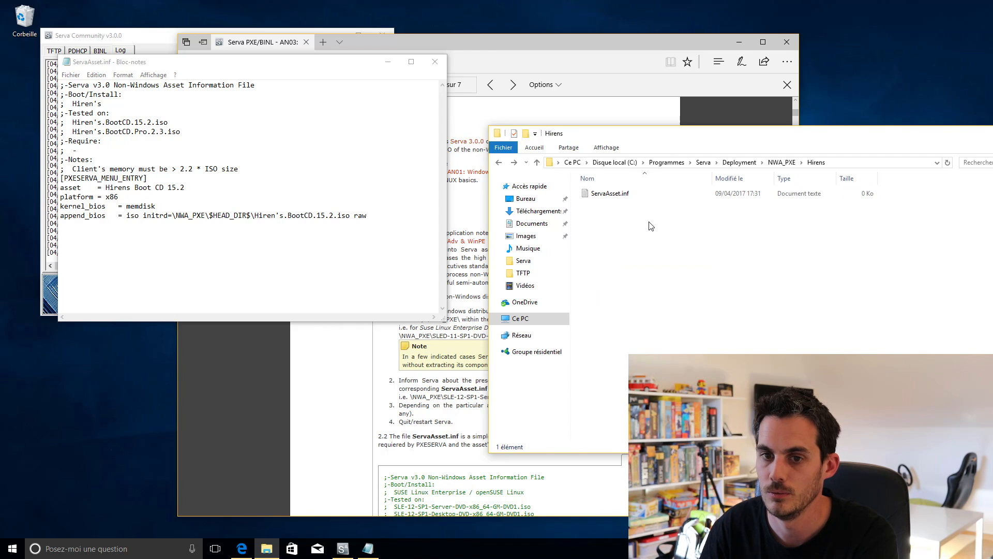
{"action": "key", "text": "ctrl+v"}
Copy the name Hiren's.BootCD.15.2.iso from the append_bios line in ServaAsset.inf and rename the disk image in the Hirens folder with it.
{"action": "left_click_drag", "start_coordinate": [350, 215], "coordinate": [257, 214]}
{"action": "key", "text": "ctrl+c"}
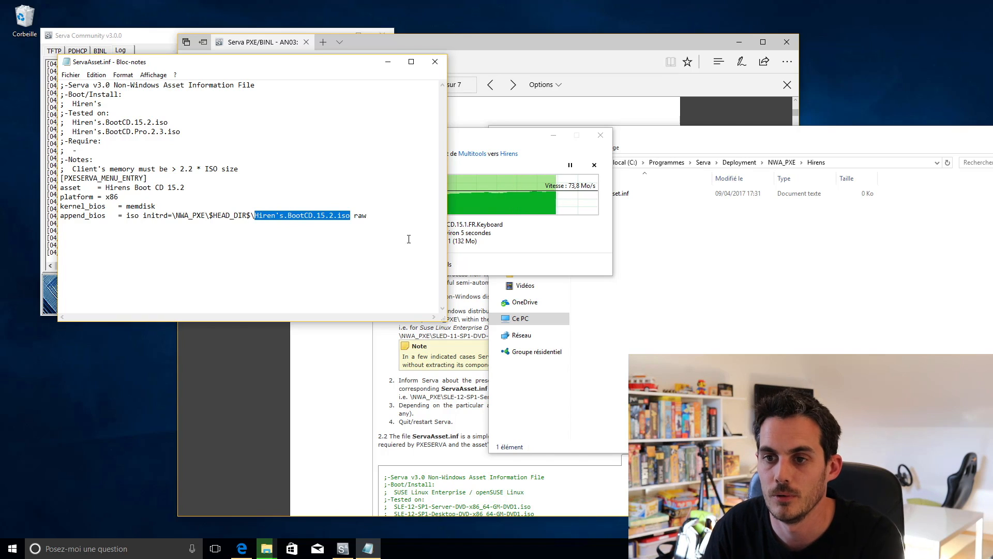
{"action": "left_click", "coordinate": [654, 232]}
{"action": "left_click", "coordinate": [644, 198]}
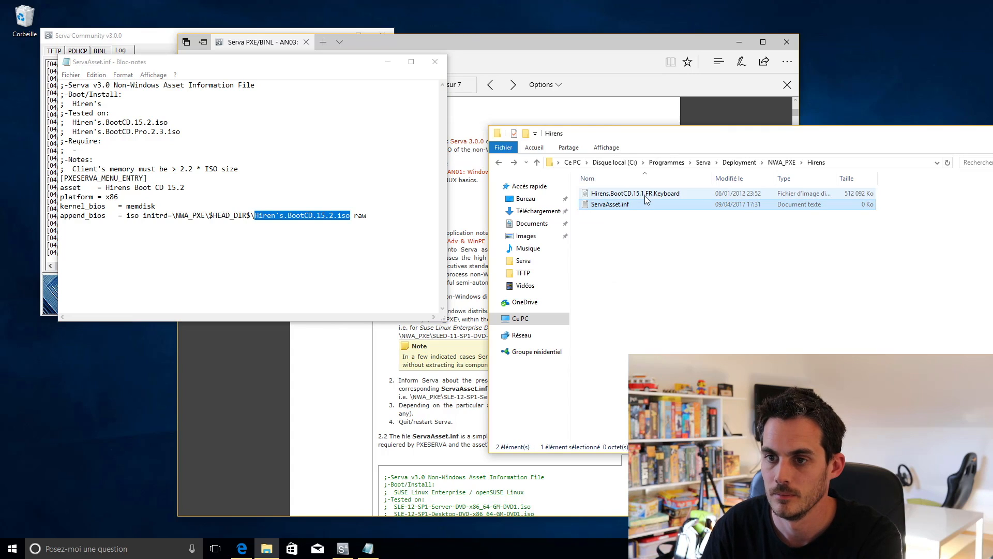
{"action": "left_click", "coordinate": [634, 194]}
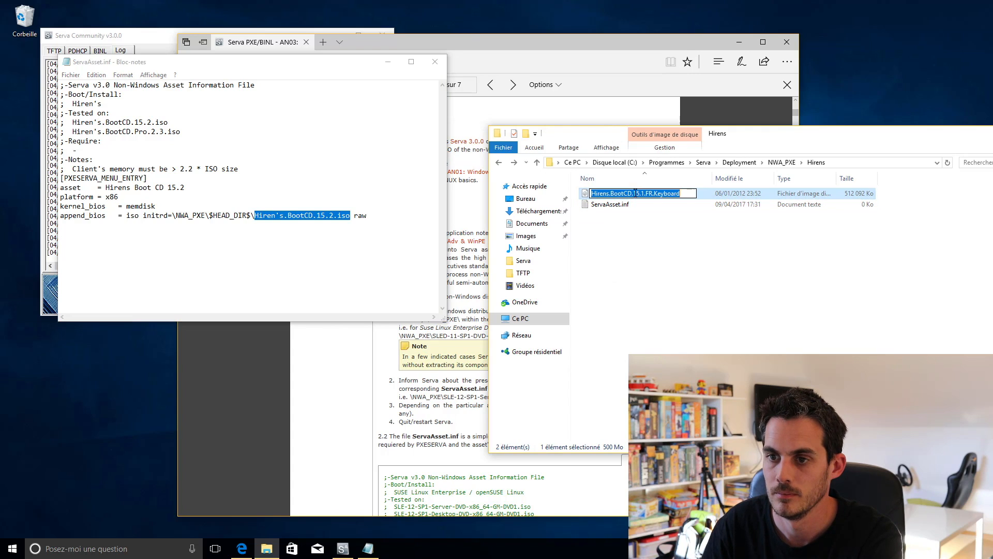
{"action": "key", "text": "ctrl+v"}
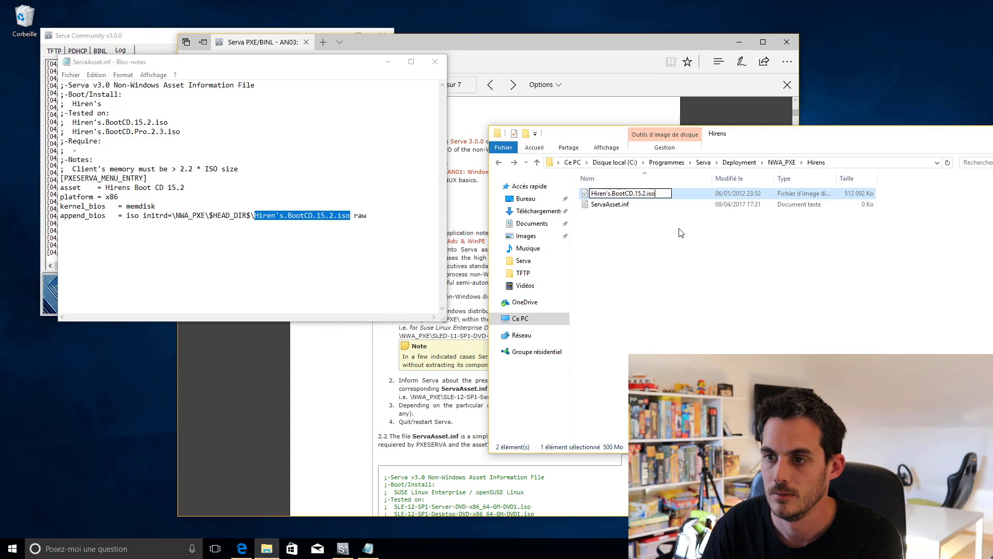
{"action": "key", "text": "Return"}
{"action": "left_click", "coordinate": [649, 240]}
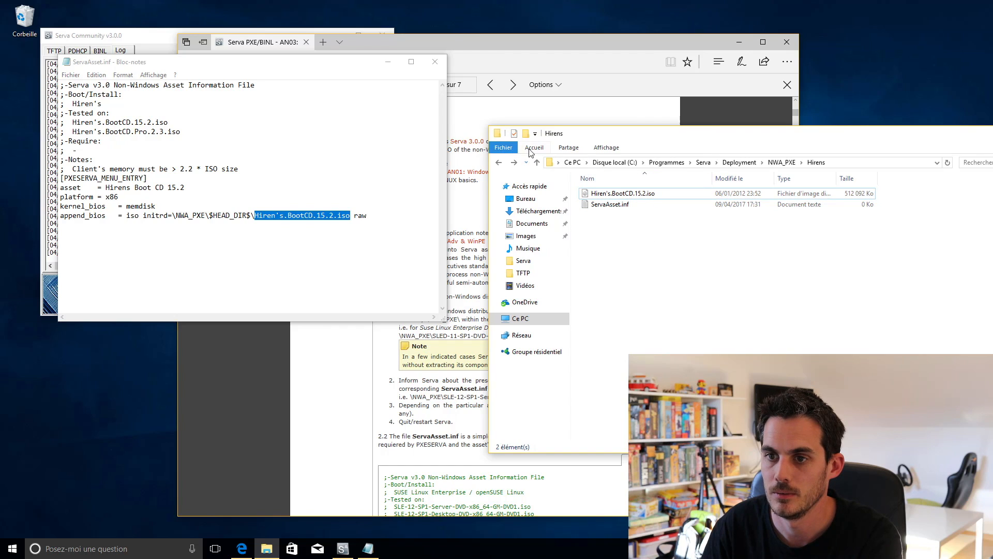
Turn off hiding extensions for known file types in the folder options and apply the change.
{"action": "left_click", "coordinate": [615, 149]}
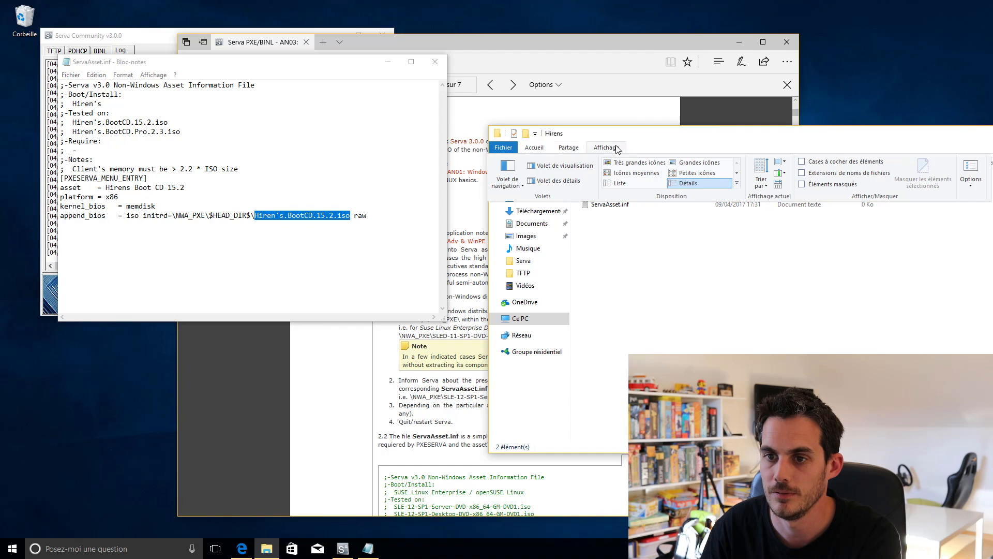
{"action": "left_click", "coordinate": [969, 168]}
{"action": "left_click", "coordinate": [546, 206]}
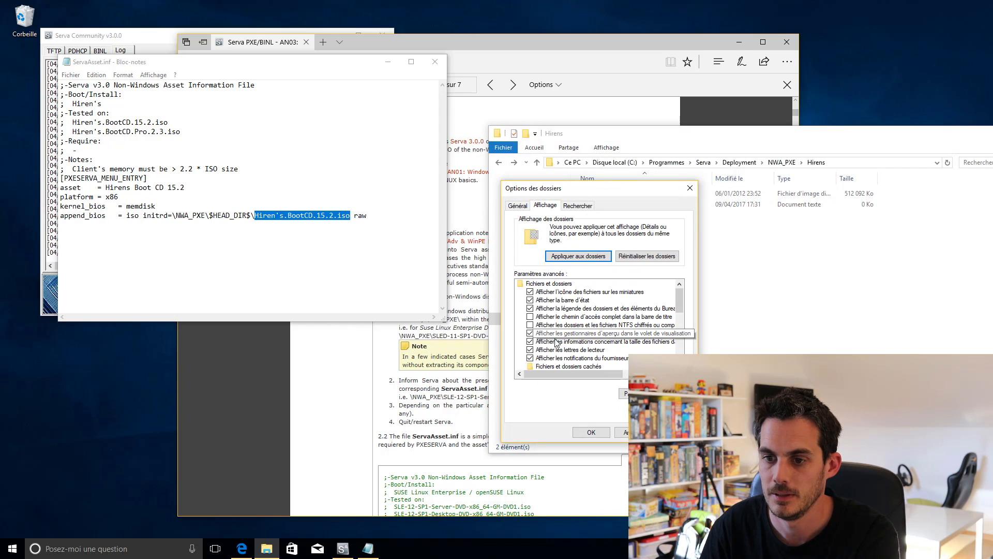
{"action": "scroll", "coordinate": [681, 311], "scroll_direction": "down", "scroll_amount": 3}
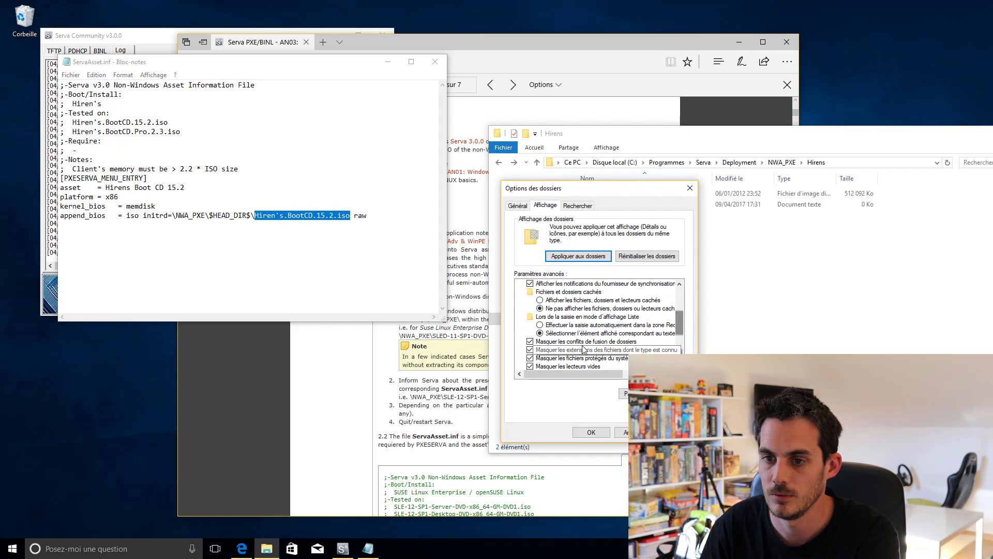
{"action": "left_click", "coordinate": [530, 350]}
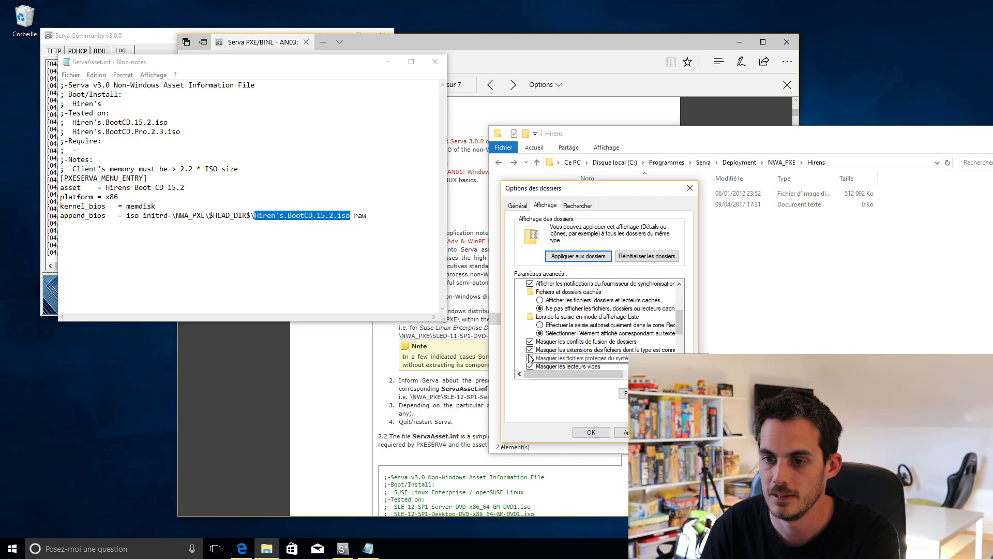
{"action": "left_click", "coordinate": [591, 432]}
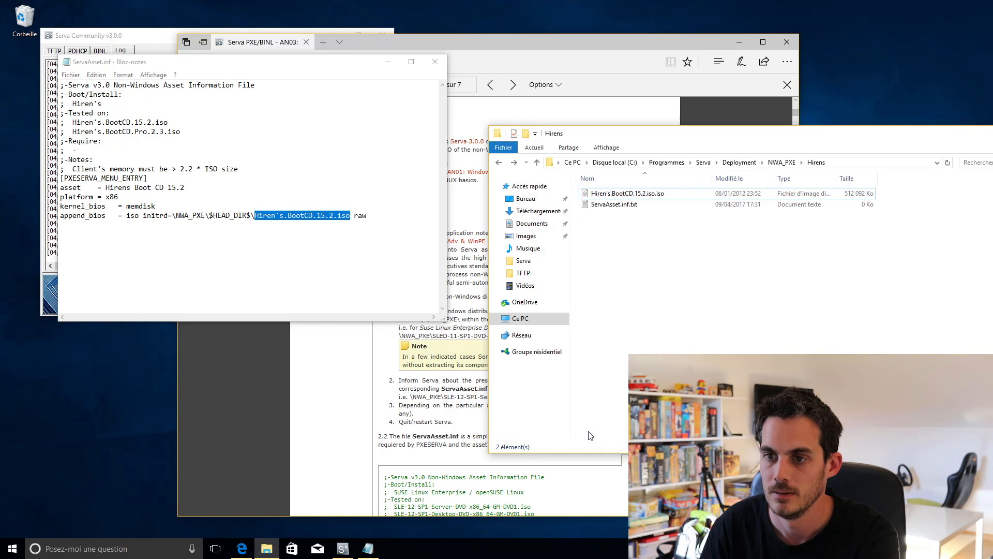
Remove the duplicate .iso extension so the disk image is named Hiren's.BootCD.15.2.iso.
{"action": "left_click", "coordinate": [656, 196]}
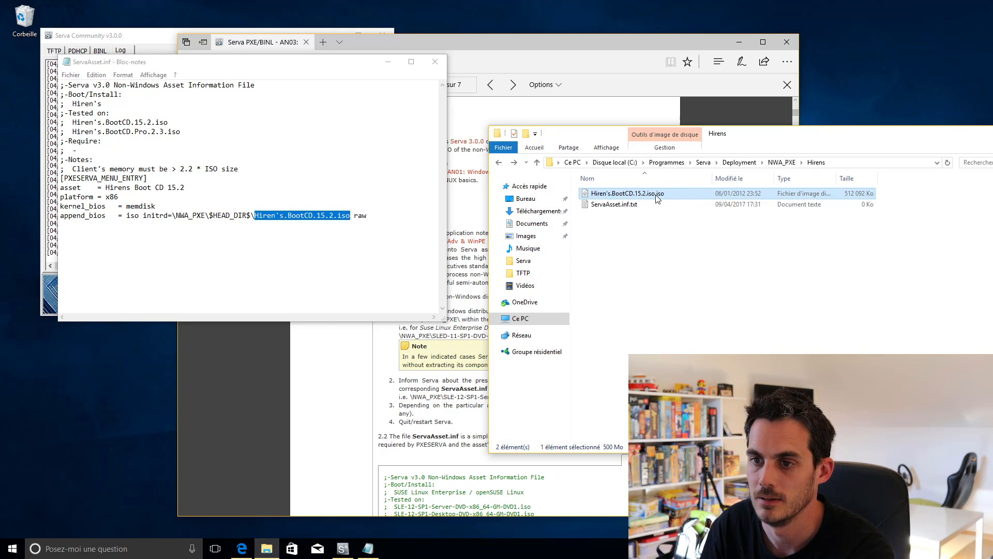
{"action": "key", "text": "F2"}
{"action": "left_click_drag", "start_coordinate": [656, 195], "coordinate": [678, 205]}
{"action": "key", "text": "Delete"}
{"action": "left_click", "coordinate": [678, 261]}
Rename ServaAsset.inf.txt to ServaAsset.inf, accepting the extension change, and close the open asset text with its contents saved.
{"action": "left_click", "coordinate": [634, 204]}
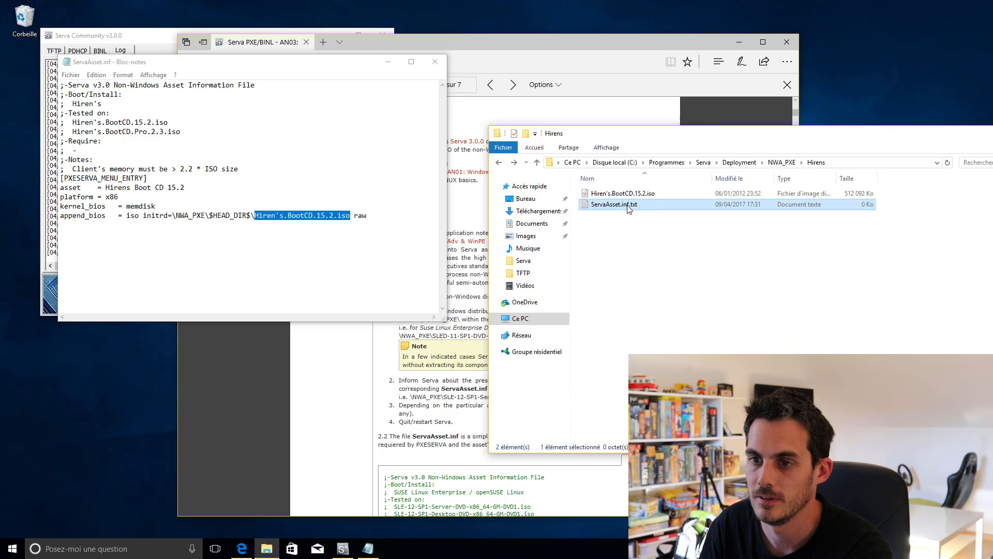
{"action": "key", "text": "F2"}
{"action": "left_click", "coordinate": [644, 205]}
{"action": "key", "text": "BackSpace"}
{"action": "key", "text": "BackSpace"}
{"action": "key", "text": "BackSpace"}
{"action": "key", "text": "BackSpace"}
{"action": "left_click", "coordinate": [685, 293]}
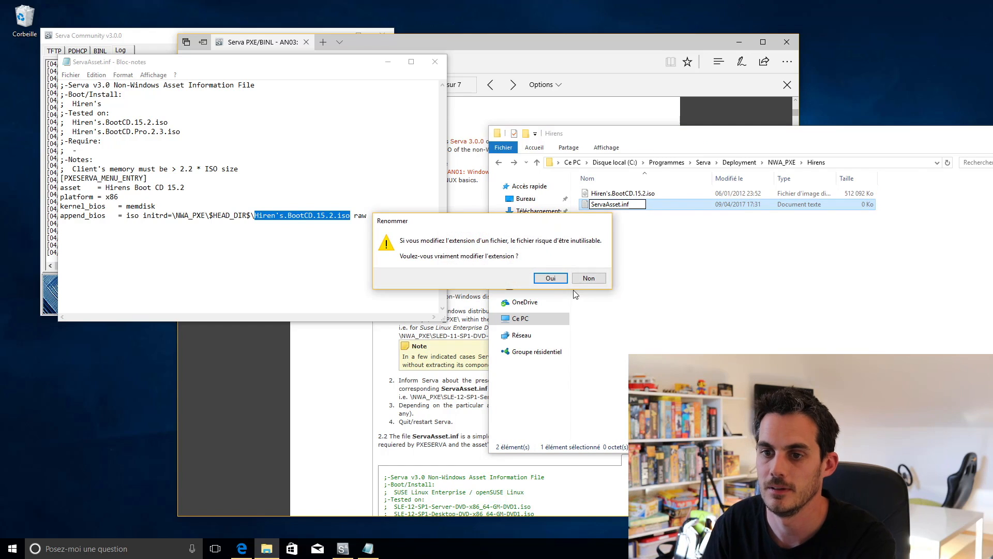
{"action": "key", "text": "Return"}
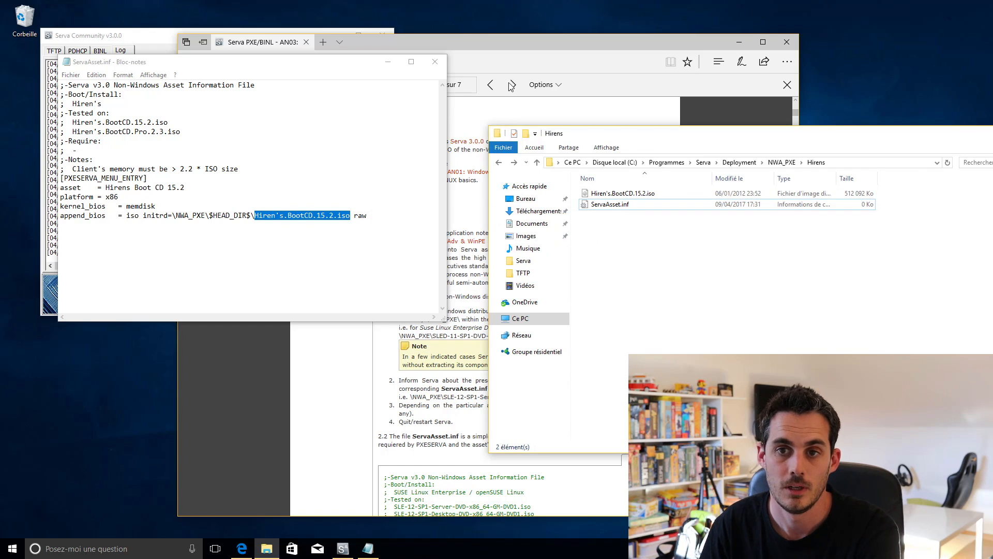
{"action": "left_click", "coordinate": [435, 61]}
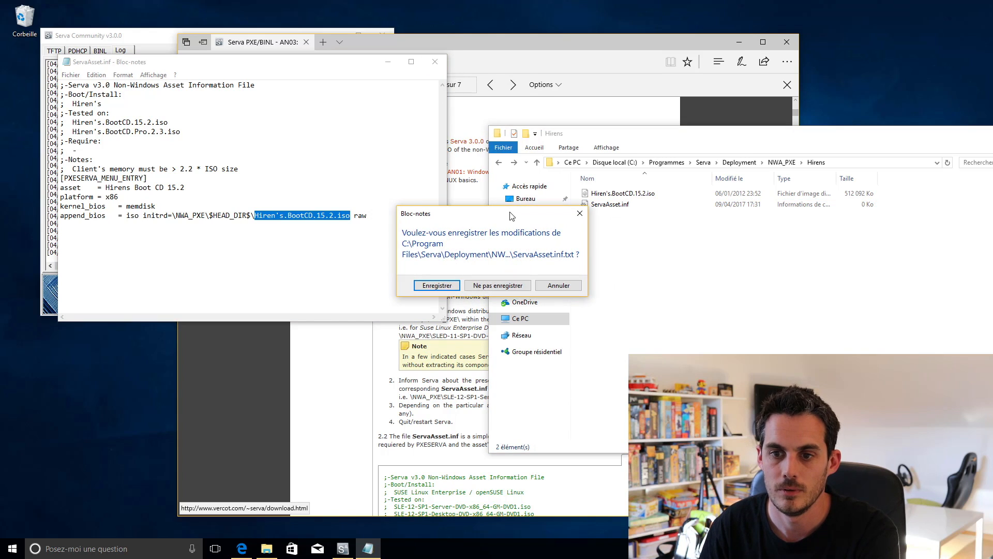
{"action": "left_click", "coordinate": [486, 286]}
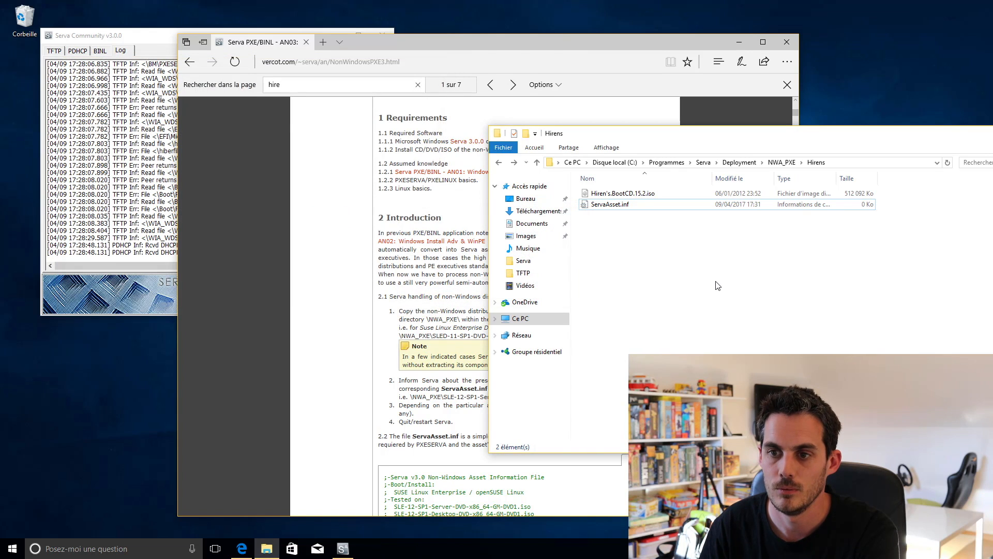
Close Serva, relaunch it with Serva64.exe from the Serva folder, and select the log line about the NWA_PXE\Hirens asset.
{"action": "left_click", "coordinate": [82, 38]}
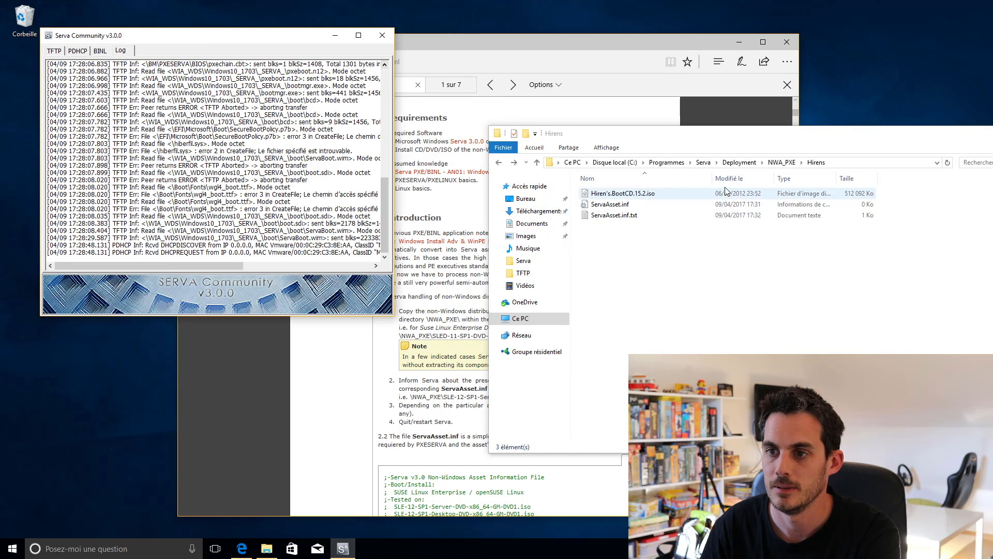
{"action": "key", "text": "alt+F4"}
{"action": "left_click", "coordinate": [704, 162]}
{"action": "double_click", "coordinate": [622, 226]}
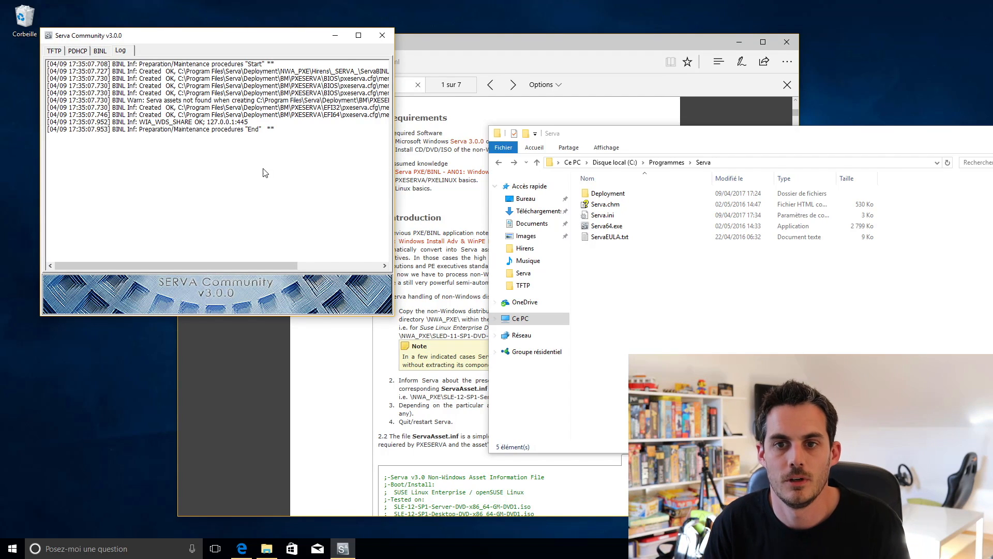
{"action": "left_click", "coordinate": [303, 72]}
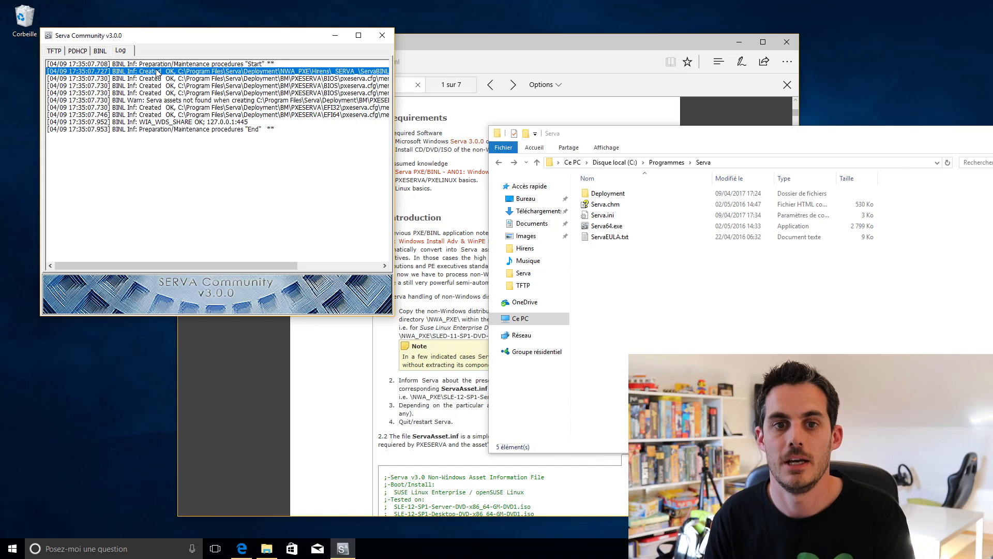
Switch to the client virtual machine showing the Serva boot menu and restart it.
{"action": "mouse_move", "coordinate": [630, 5]}
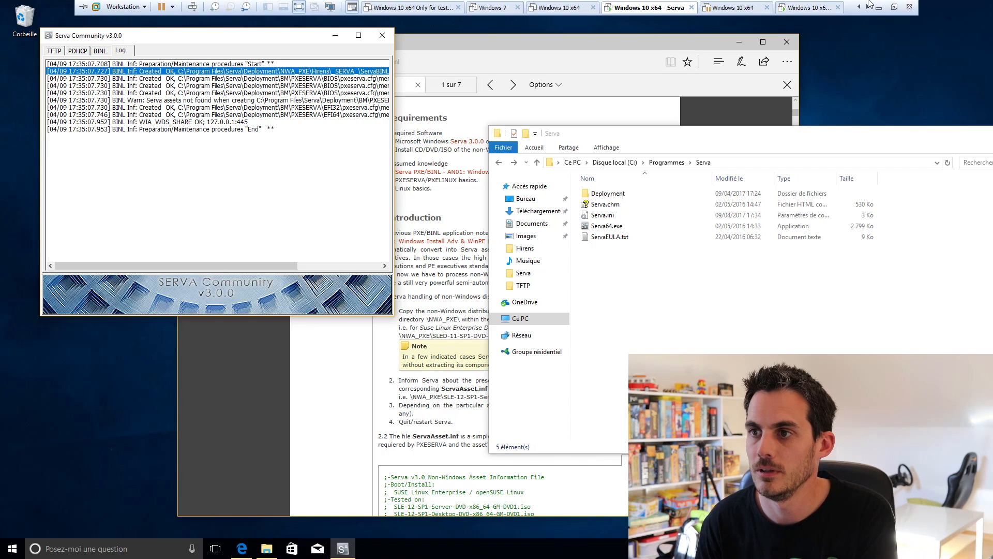
{"action": "left_click", "coordinate": [810, 7]}
{"action": "left_click", "coordinate": [541, 188]}
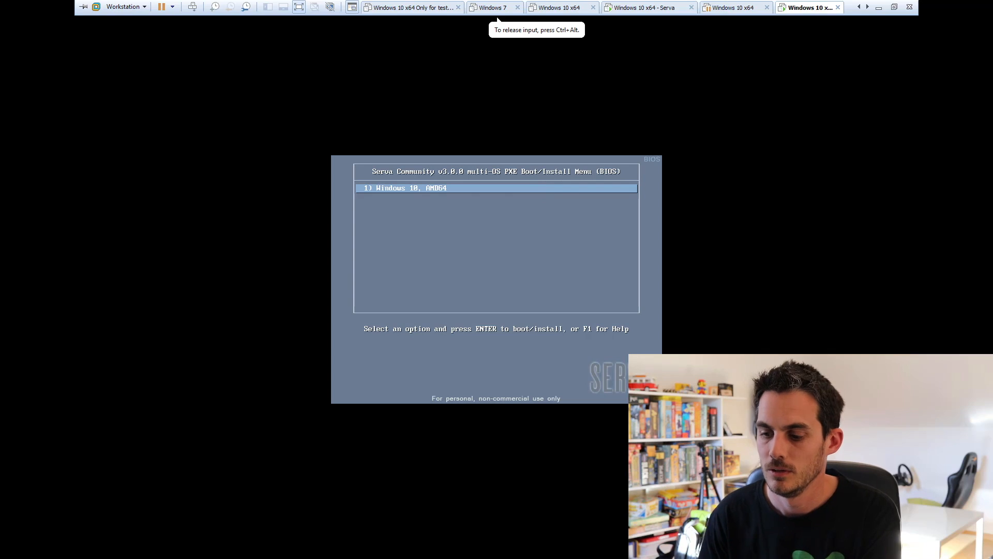
{"action": "key", "text": "Return"}
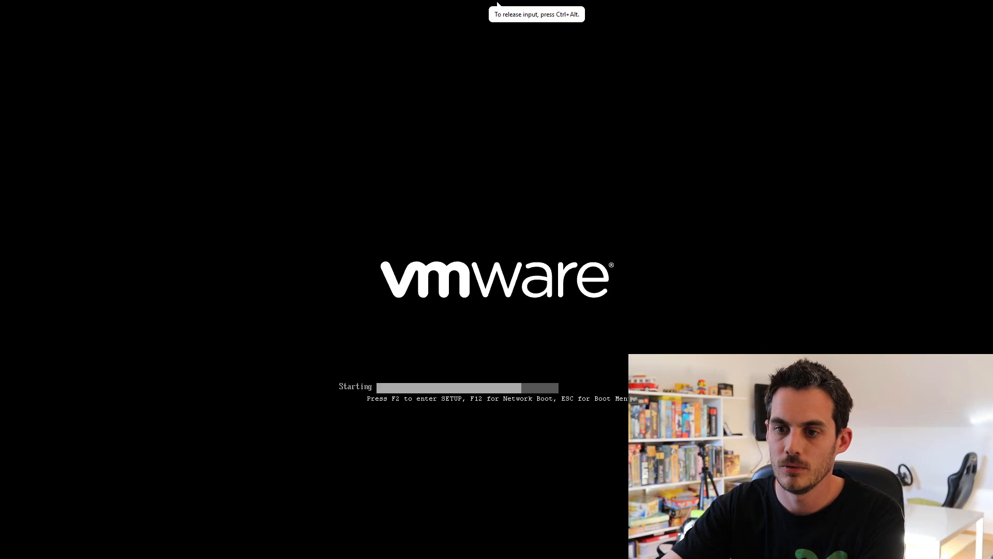
{"action": "key", "text": "ctrl+alt+Insert"}
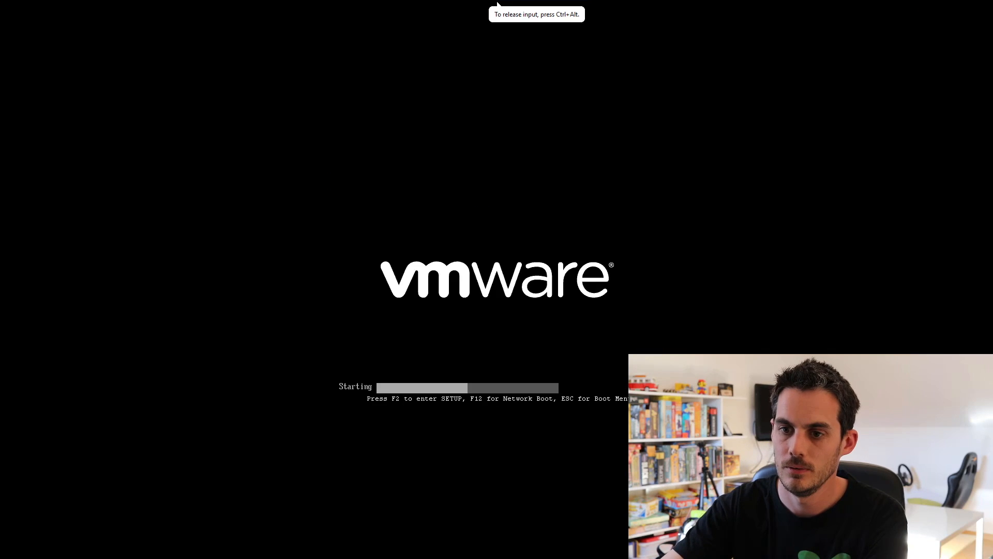
Boot the virtual machine from the network and start the Hirens Boot CD 15.2, x86 entry in the Serva menu.
{"action": "key", "text": "Escape"}
{"action": "key", "text": "Down"}
{"action": "key", "text": "Down"}
{"action": "key", "text": "Down"}
{"action": "key", "text": "Return"}
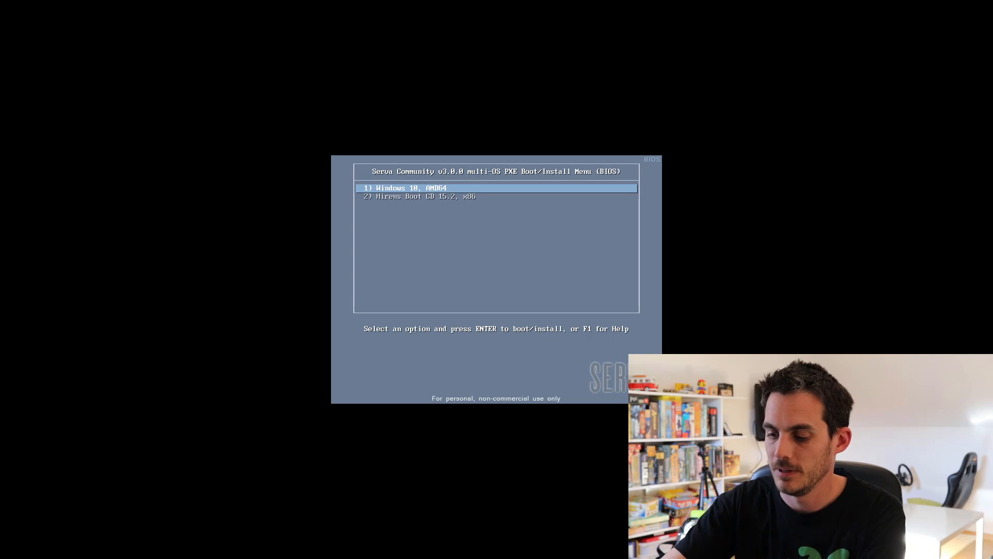
{"action": "key", "text": "Down"}
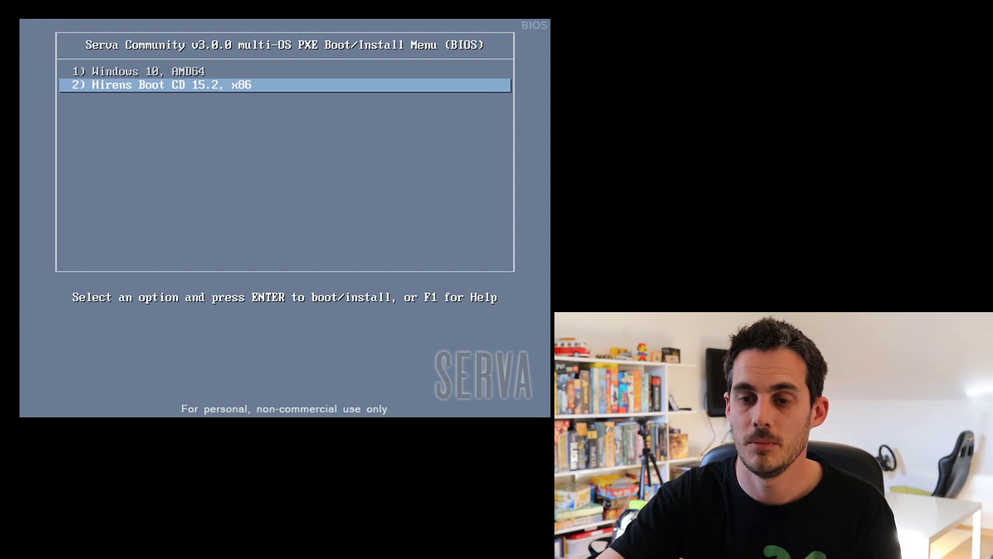
{"action": "key", "text": "Return"}
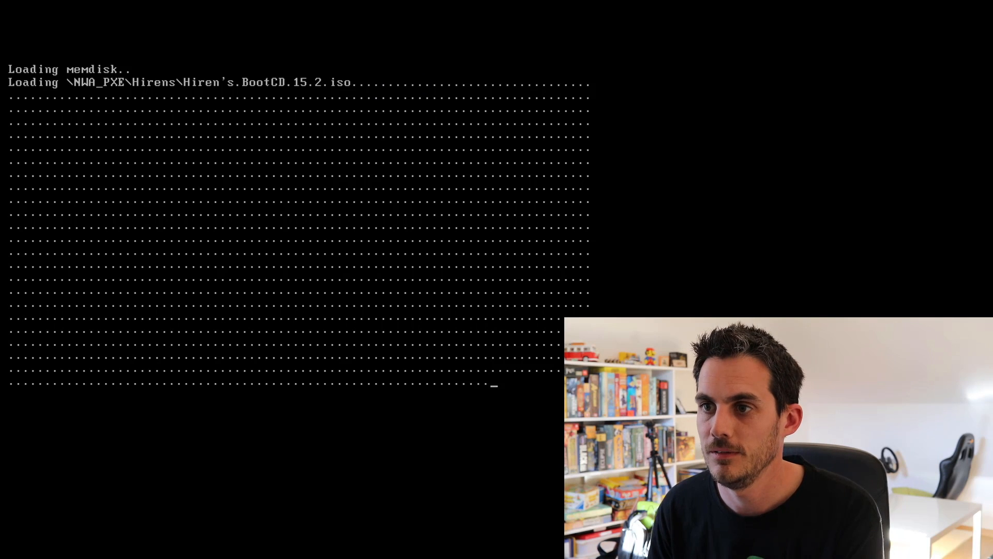
Return to the Windows 10 x64 - Serva machine and check the TFTP transfer progress of the Hiren's disk image.
{"action": "left_click", "coordinate": [638, 9]}
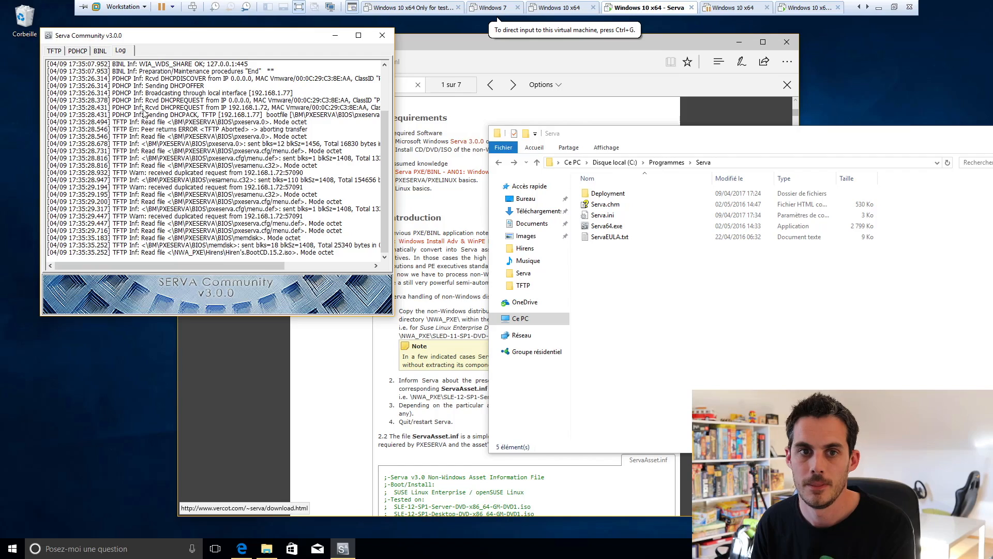
{"action": "left_click", "coordinate": [54, 51]}
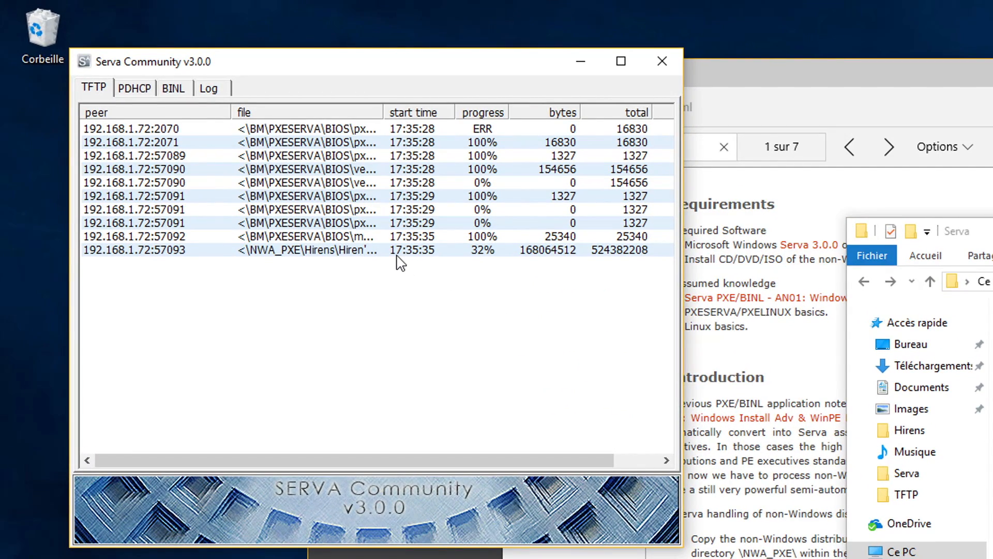
{"action": "left_click", "coordinate": [397, 252]}
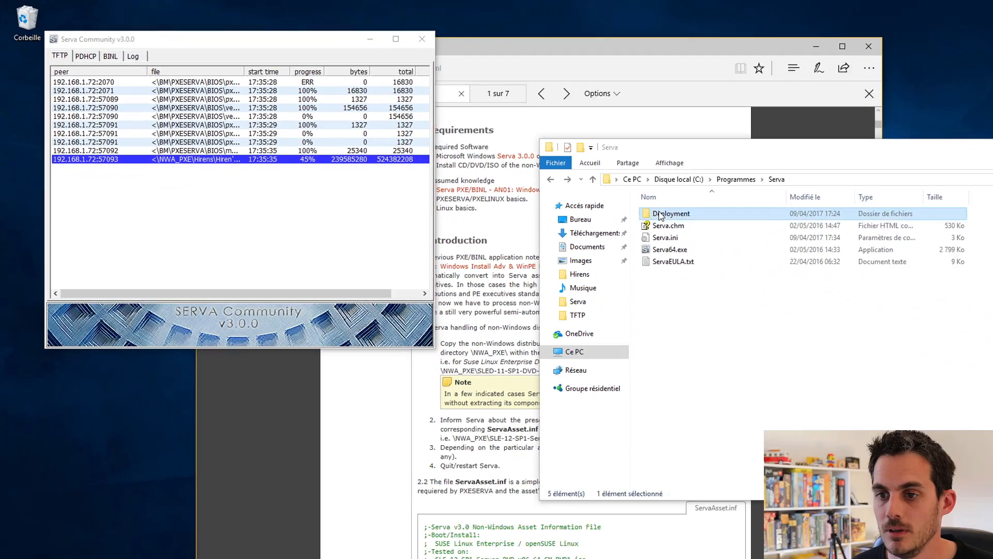
Open the Hirens folder under Deployment\NWA_PXE to examine its contents.
{"action": "double_click", "coordinate": [983, 320]}
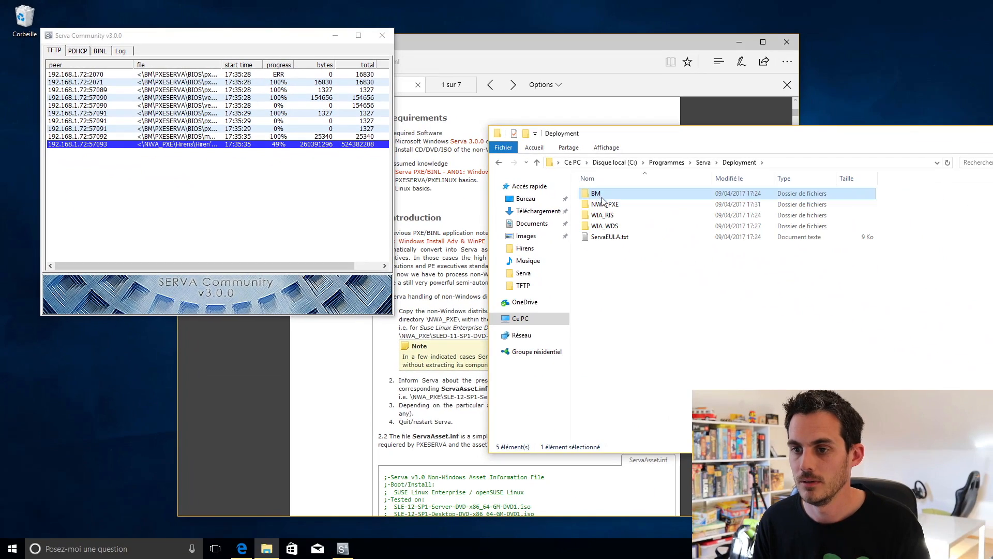
{"action": "double_click", "coordinate": [603, 202]}
{"action": "double_click", "coordinate": [567, 195]}
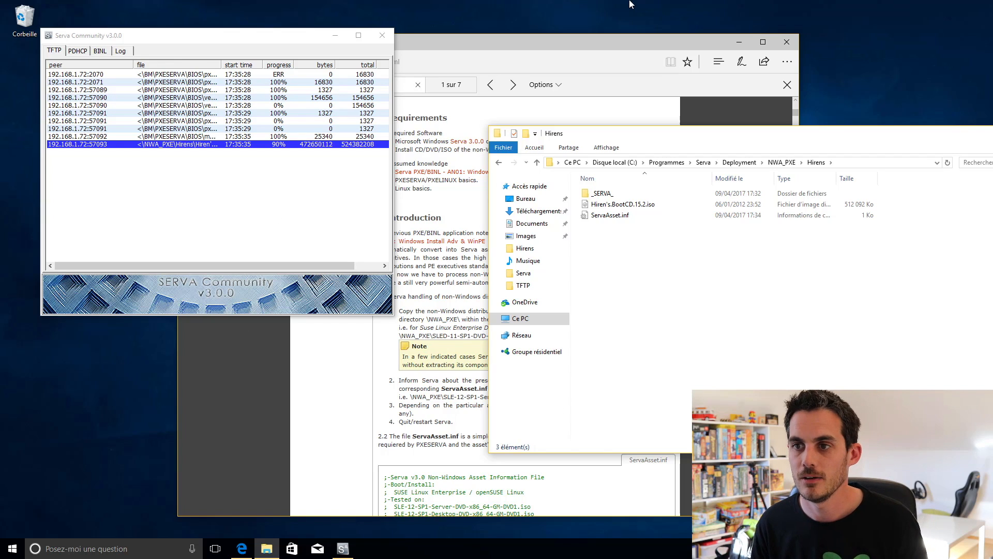
Switch back to the client virtual machine and start Mini Windows Xp from the Hiren's BootCD menu.
{"action": "mouse_move", "coordinate": [630, 4]}
{"action": "left_click", "coordinate": [819, 9]}
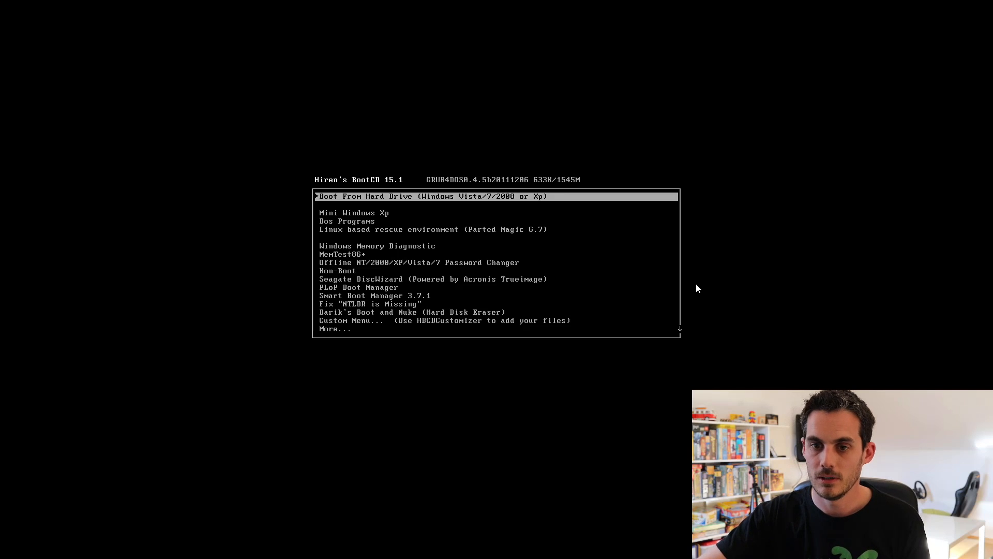
{"action": "left_click", "coordinate": [590, 256]}
{"action": "key", "text": "Down"}
{"action": "key", "text": "Down"}
{"action": "key", "text": "Down"}
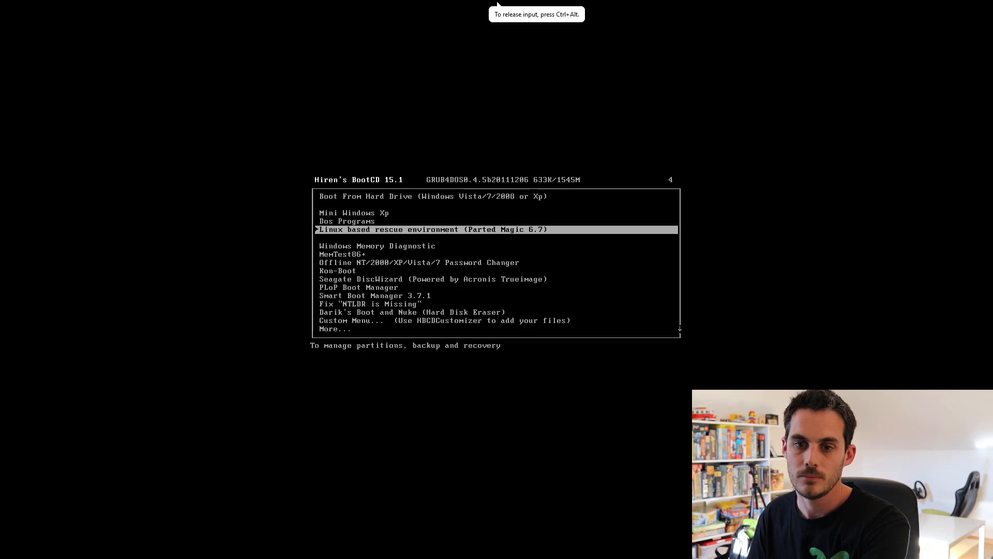
{"action": "key", "text": "Up"}
{"action": "key", "text": "Up"}
{"action": "key", "text": "Return"}
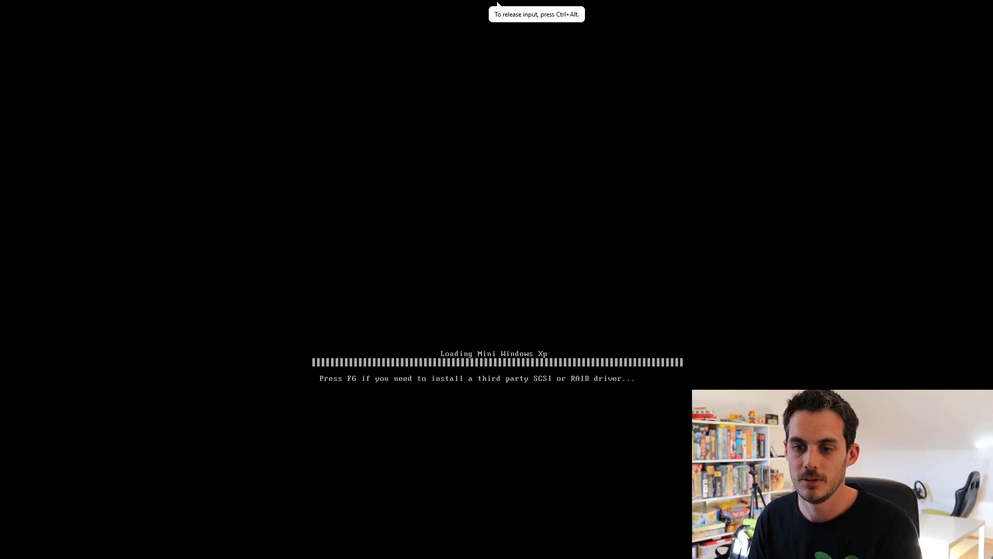